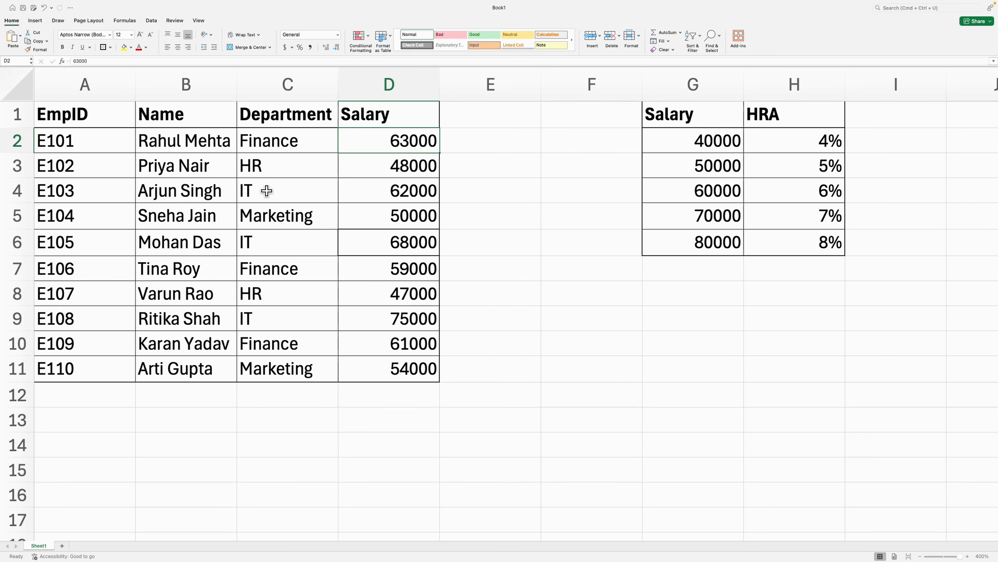
In E2, enter a VLOOKUP using A2's employee ID as quoted text, table A2:D11, column 2 and FALSE for an exact match.
left_click(78, 149)
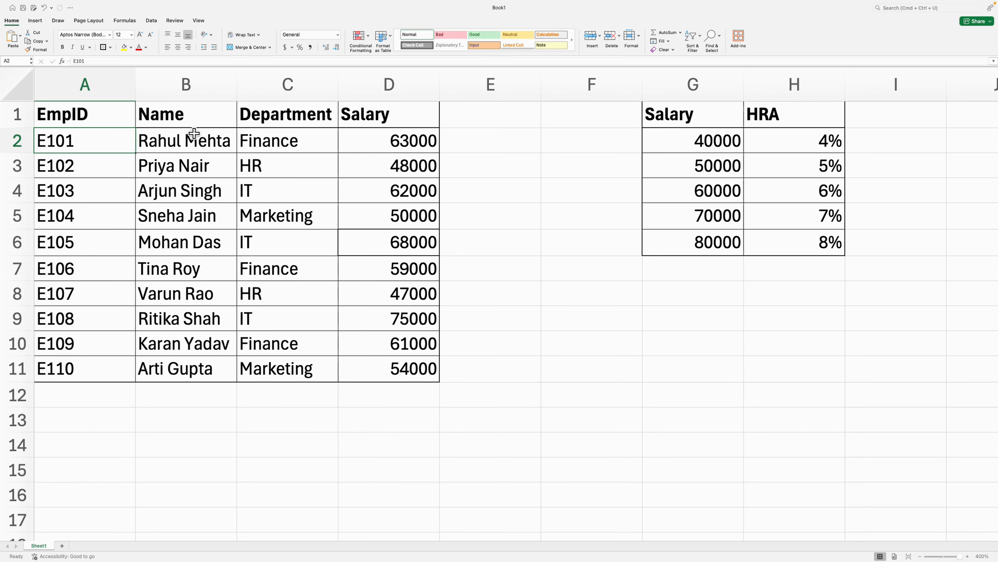
left_click(497, 147)
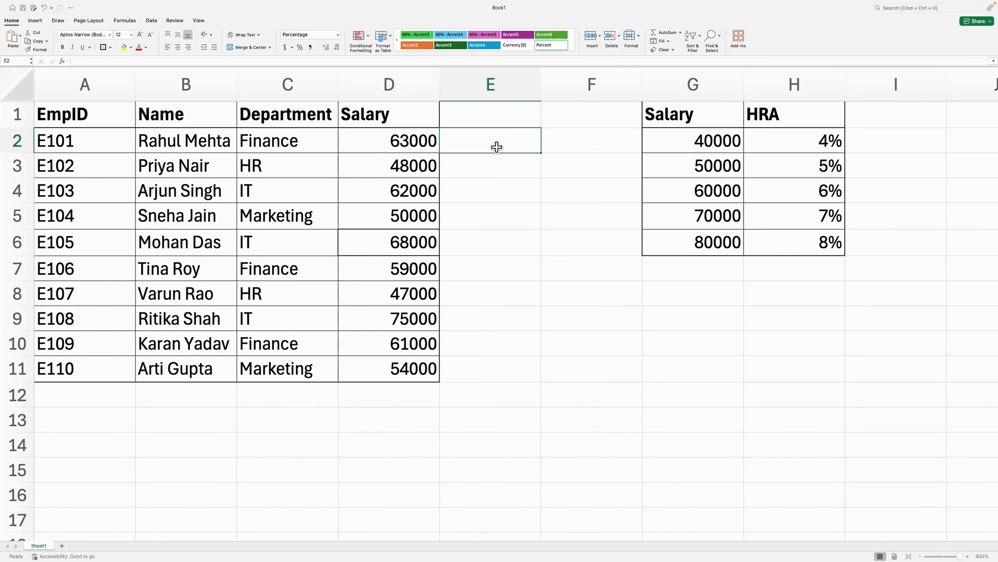
type("=vlo")
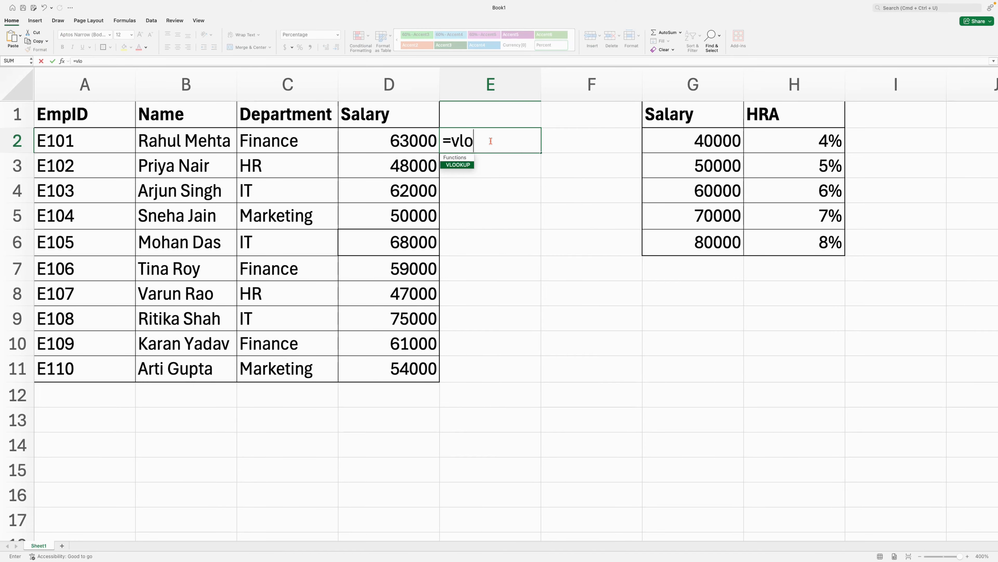
key("Tab")
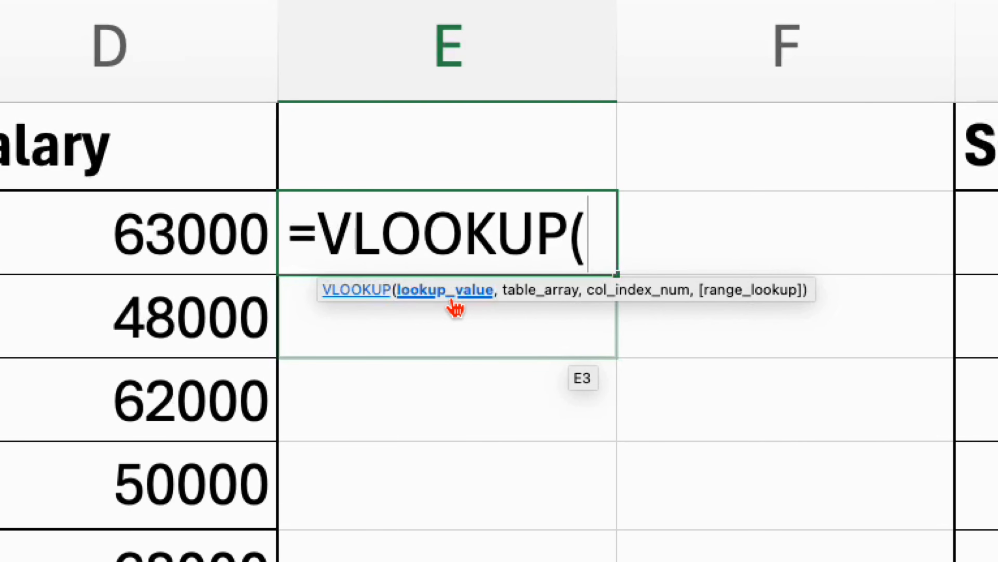
type("\"")
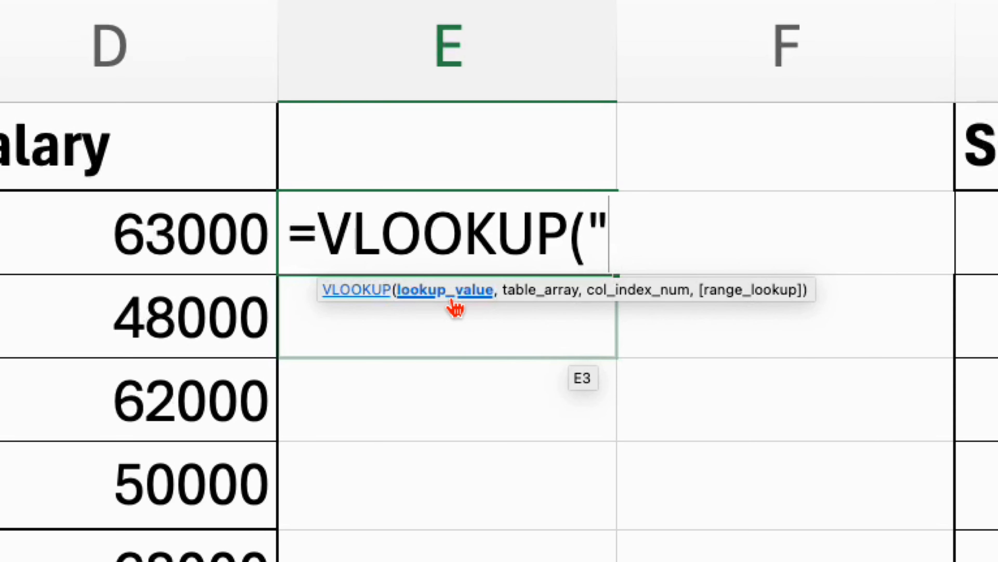
type("E101")
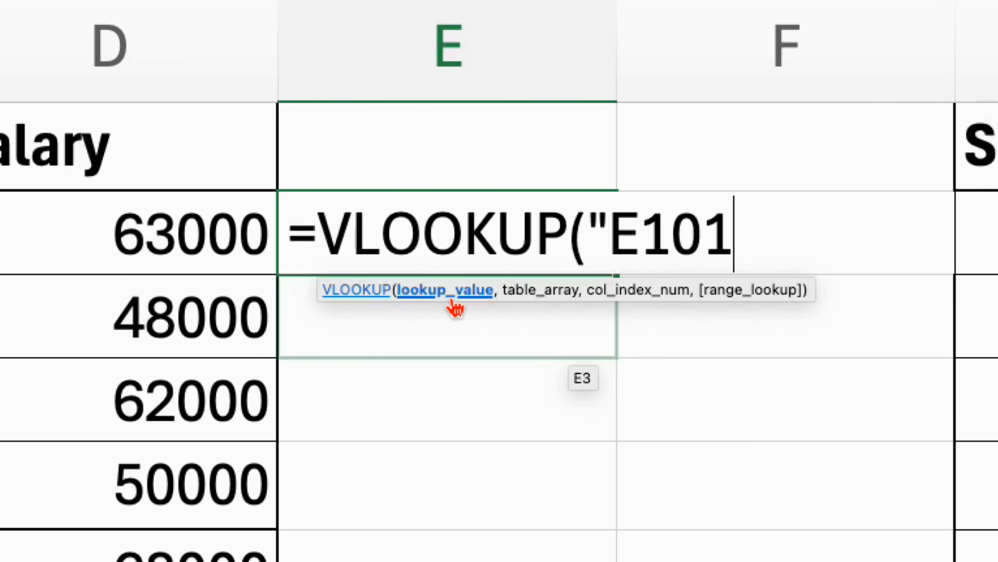
type("\",")
left_click_drag(105, 147, 394, 368)
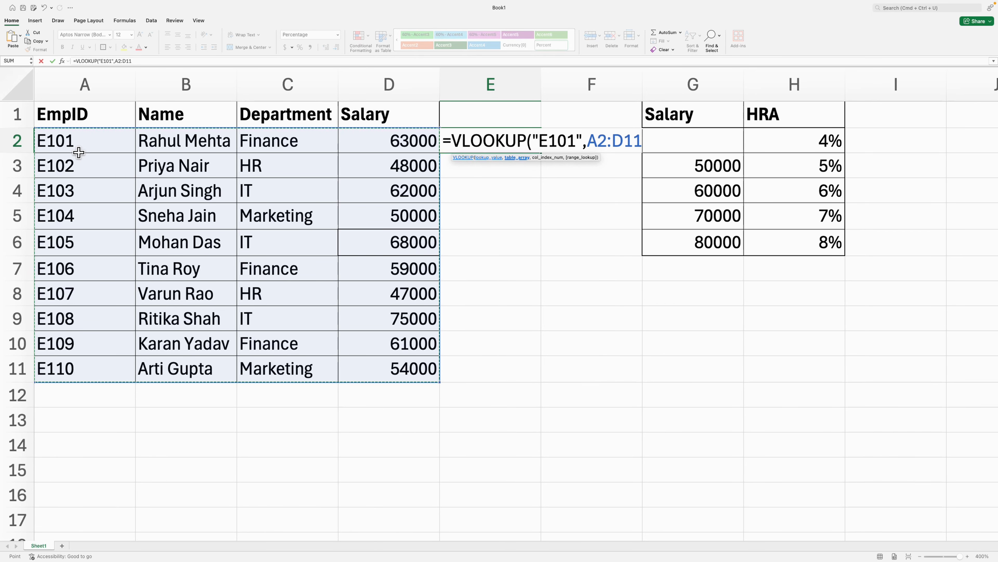
type(",")
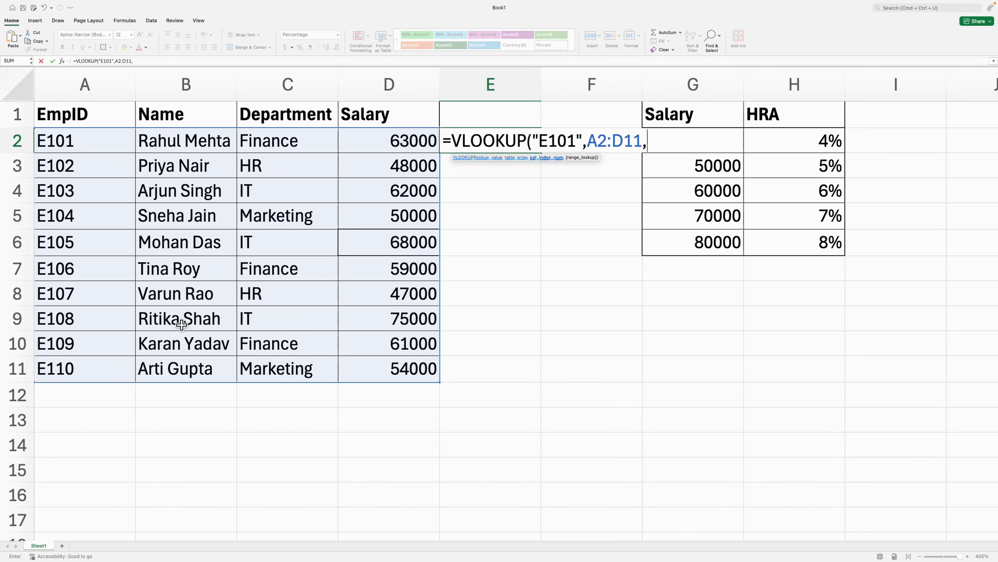
type("2,")
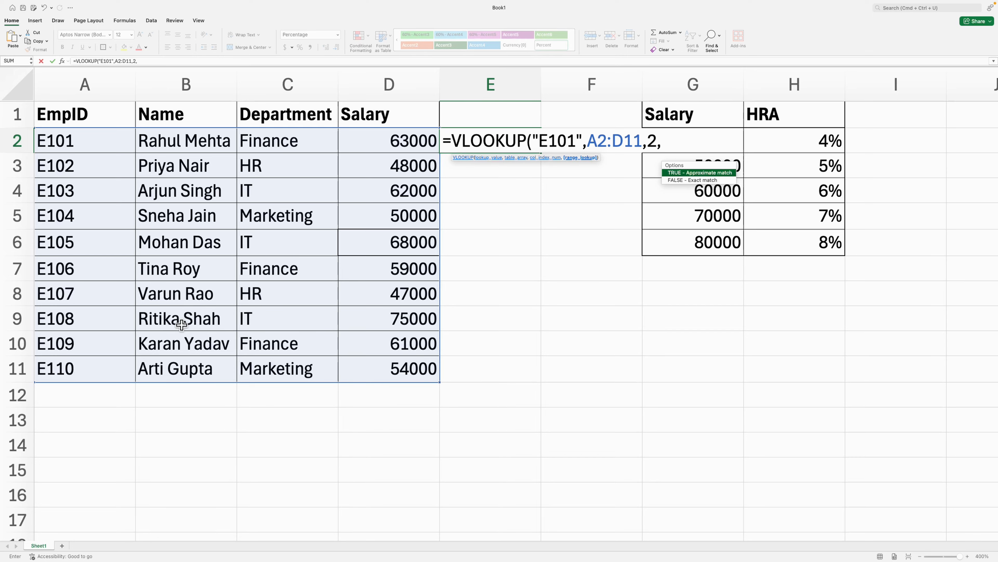
key("Down")
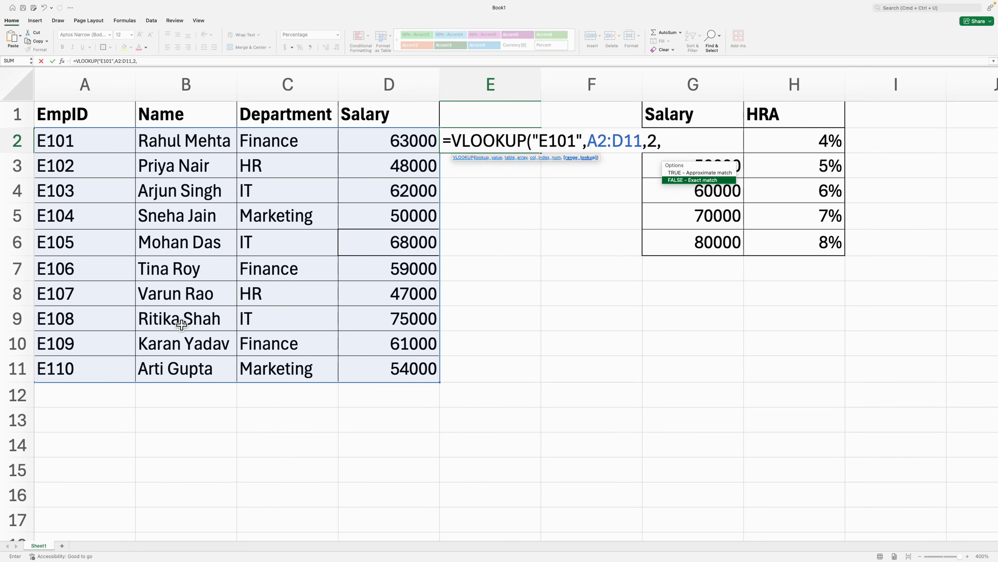
key("Tab")
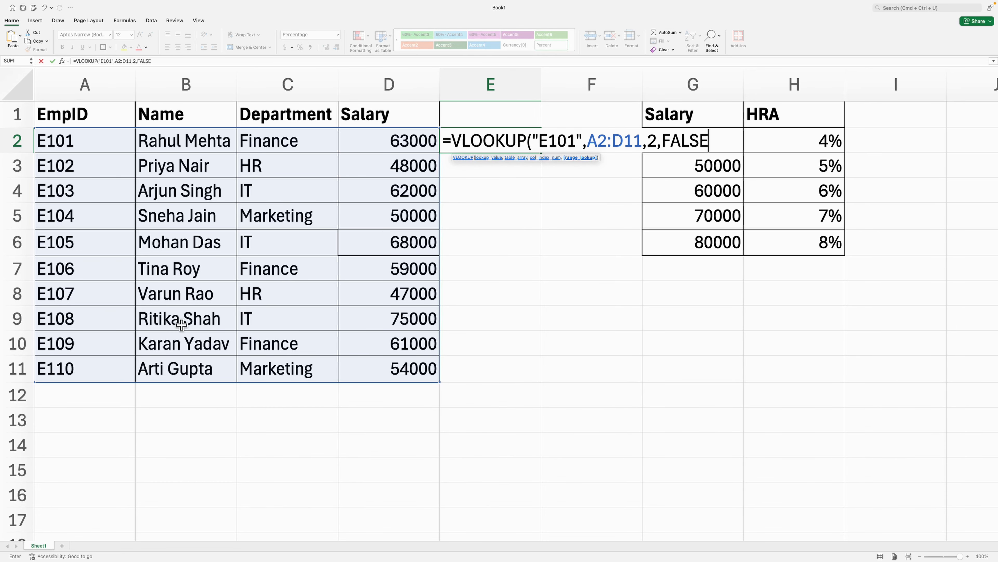
type(")")
key("Return")
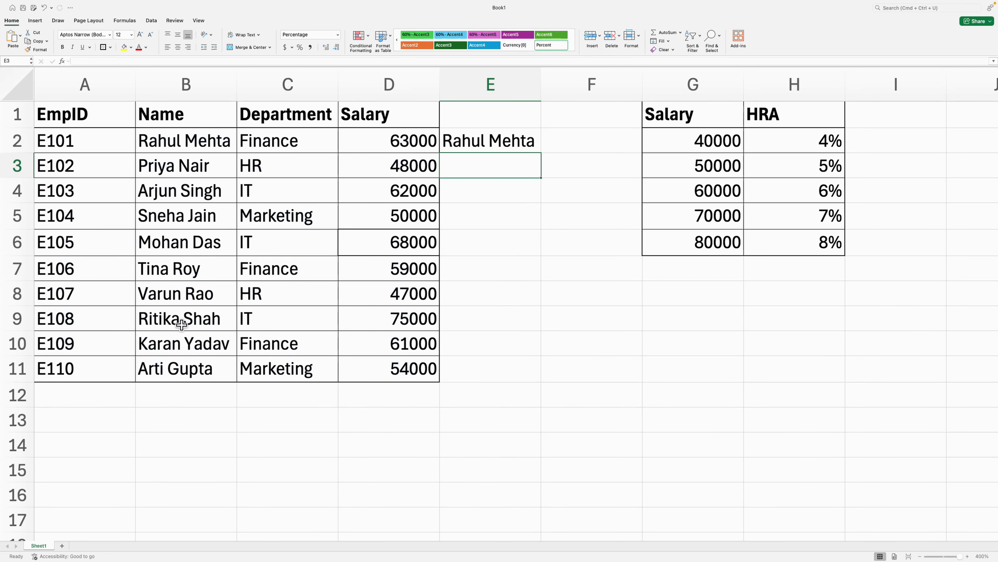
Change the quoted lookup value in E2's VLOOKUP formula to the employee ID from A6.
left_click(467, 145)
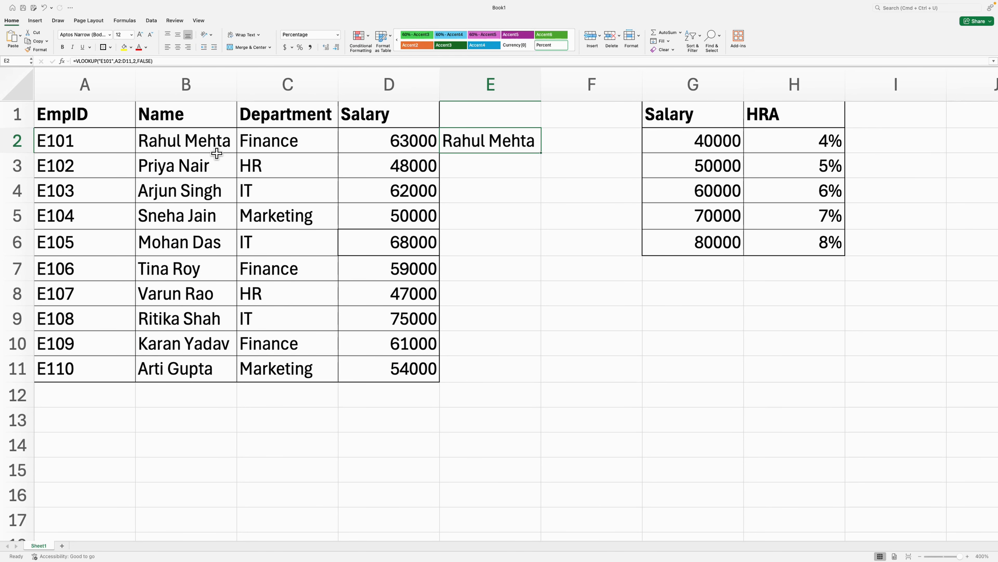
double_click(473, 146)
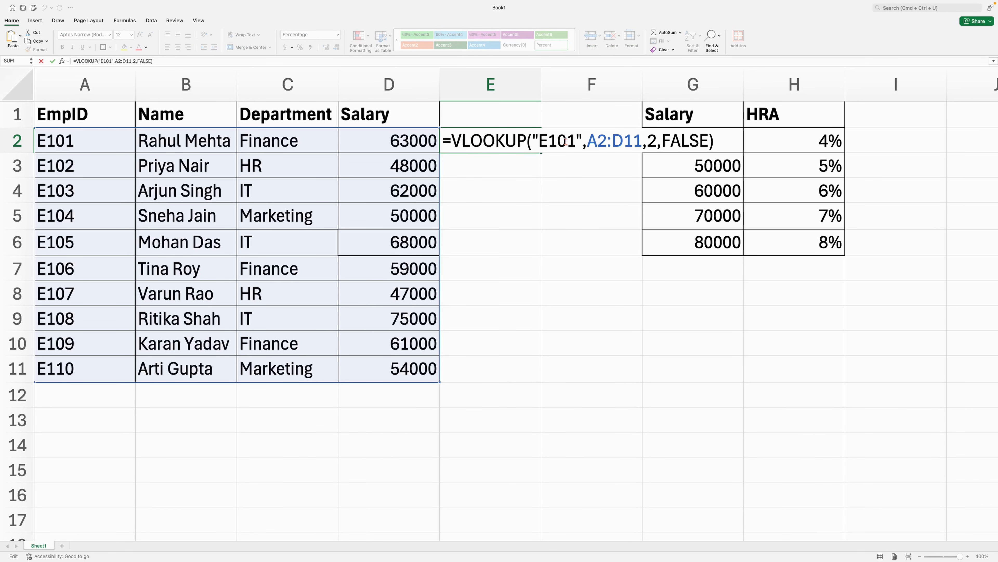
left_click(574, 141)
key("BackSpace")
type("5")
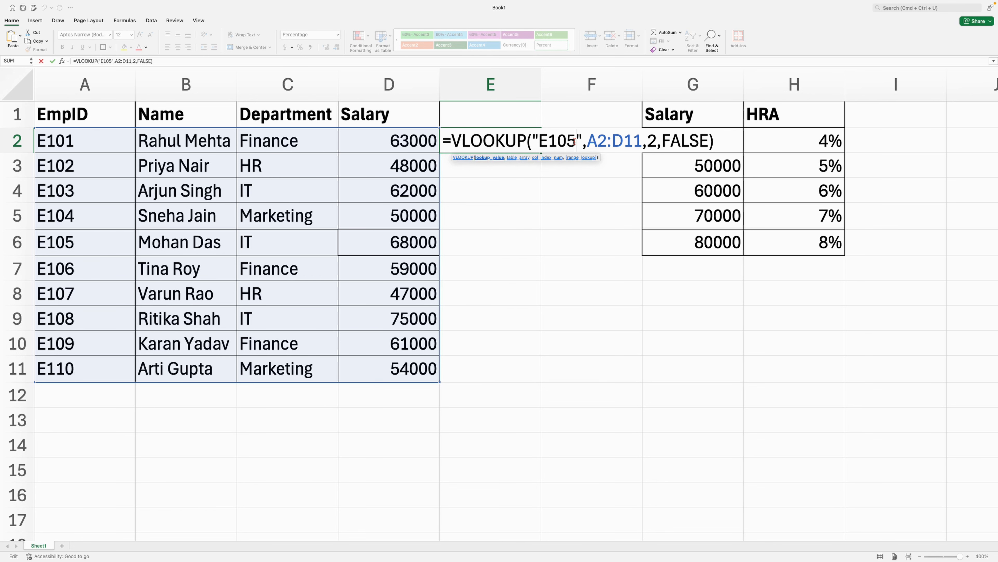
key("Return")
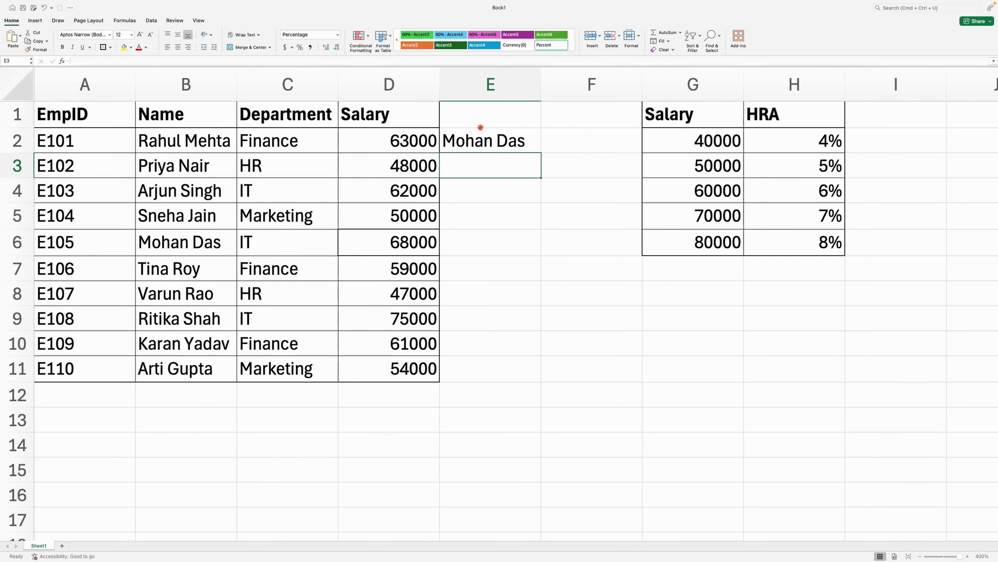
left_click(488, 143)
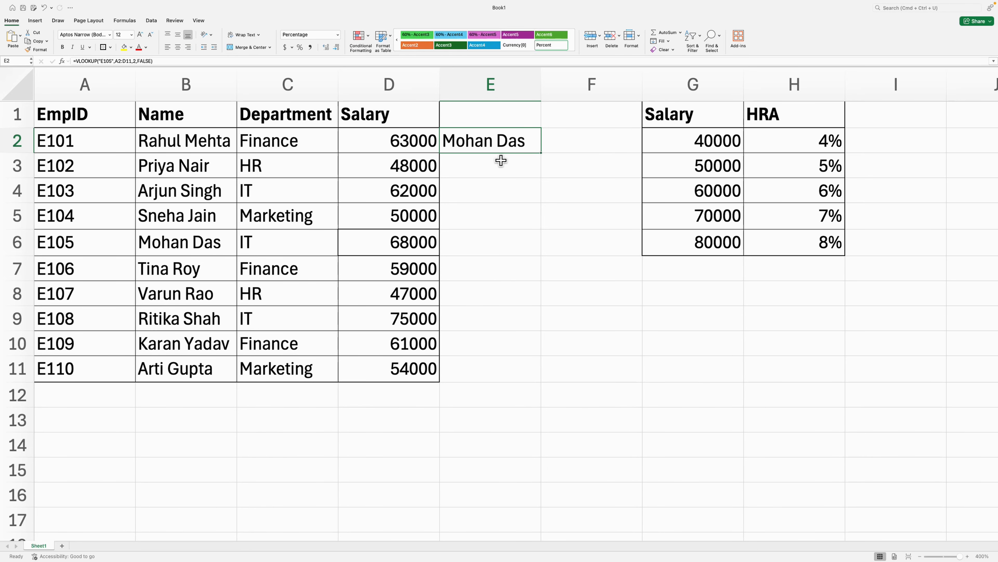
left_click(83, 202)
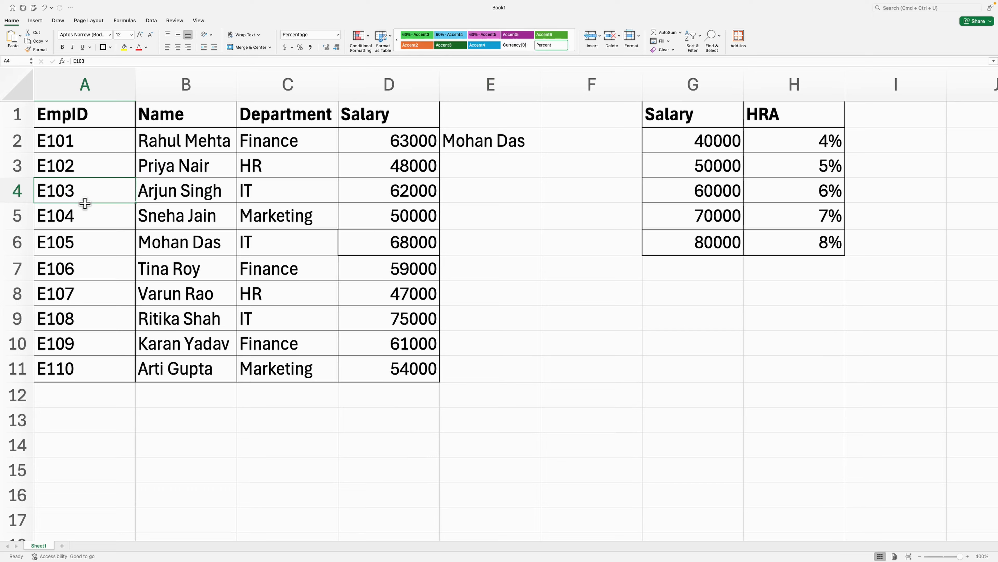
left_click(89, 177)
left_click(94, 222)
left_click(190, 225)
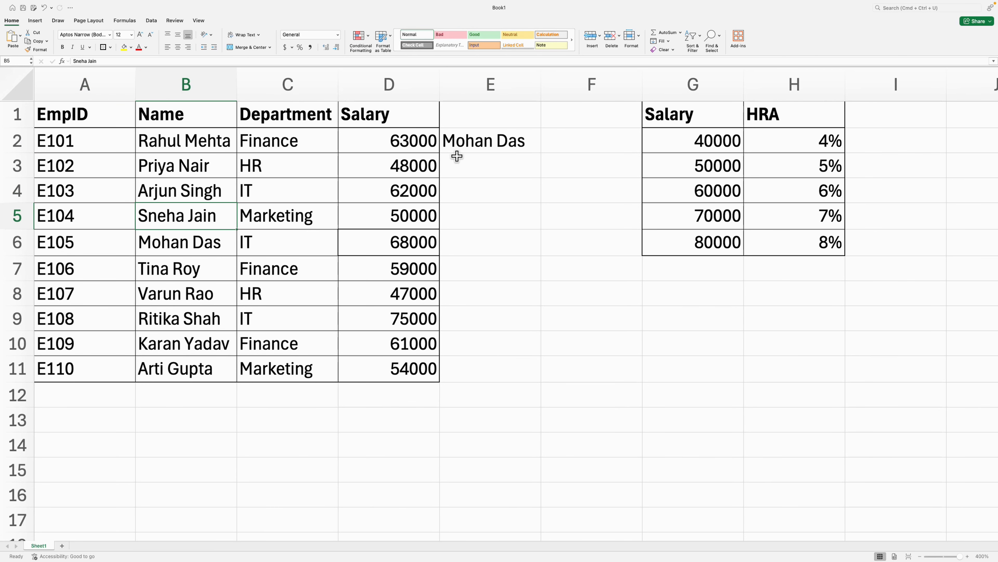
Replace E2's formula with =VLOOKUP(A2,$A$2:$D$11,4,FALSE) to return the salary for the employee ID in A2.
left_click(467, 149)
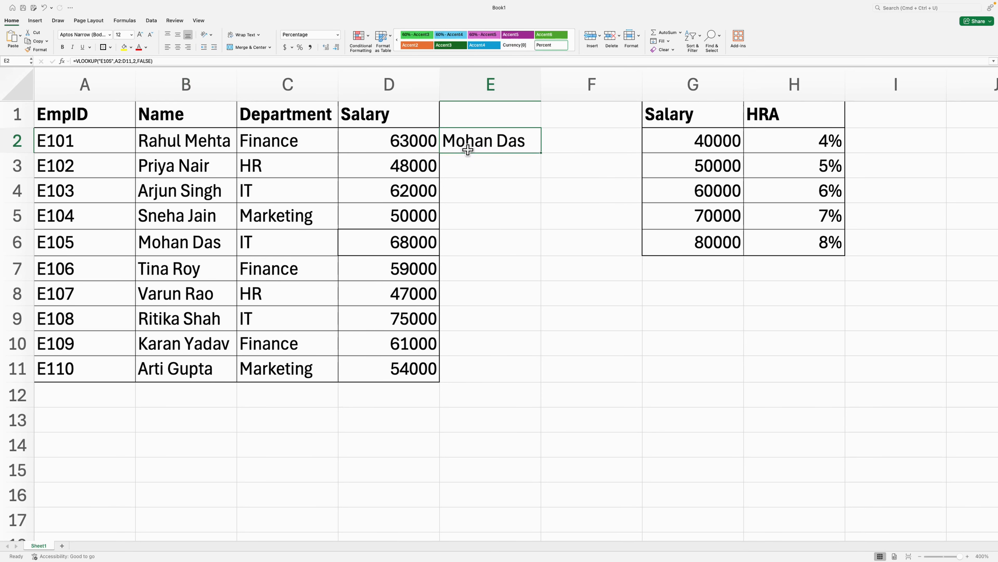
type("=vlo")
key("Tab")
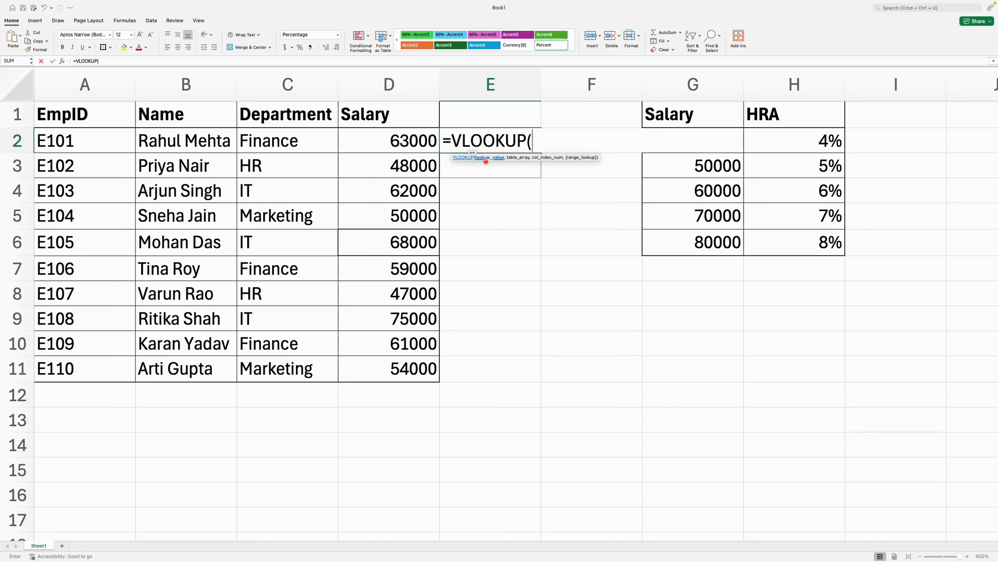
left_click(88, 150)
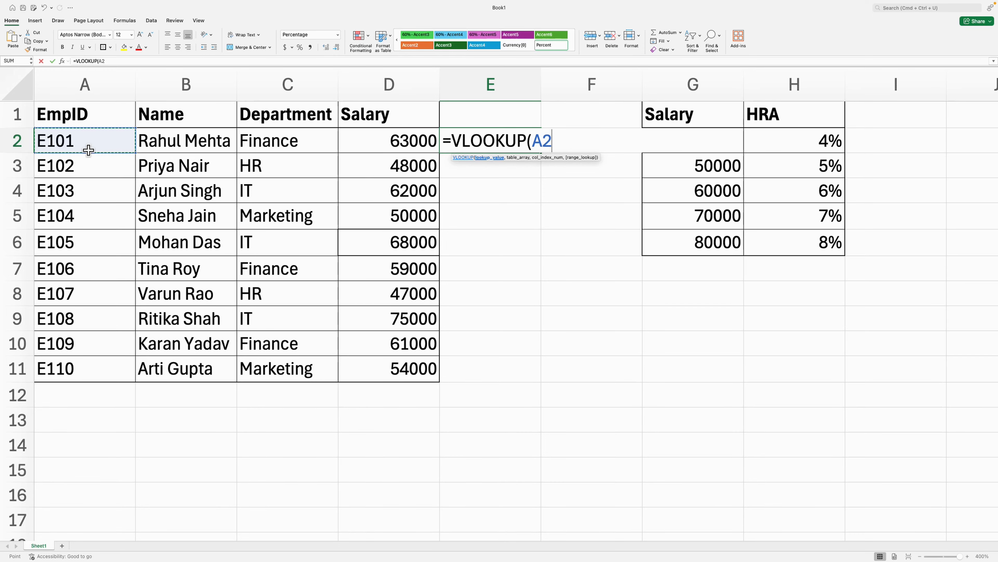
type(",")
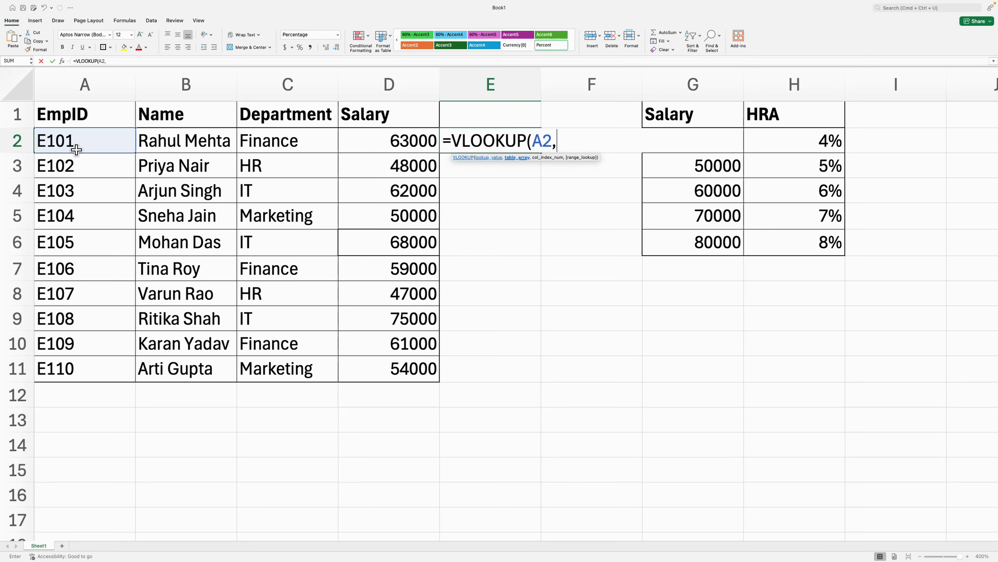
left_click_drag(81, 140, 422, 362)
key("F4")
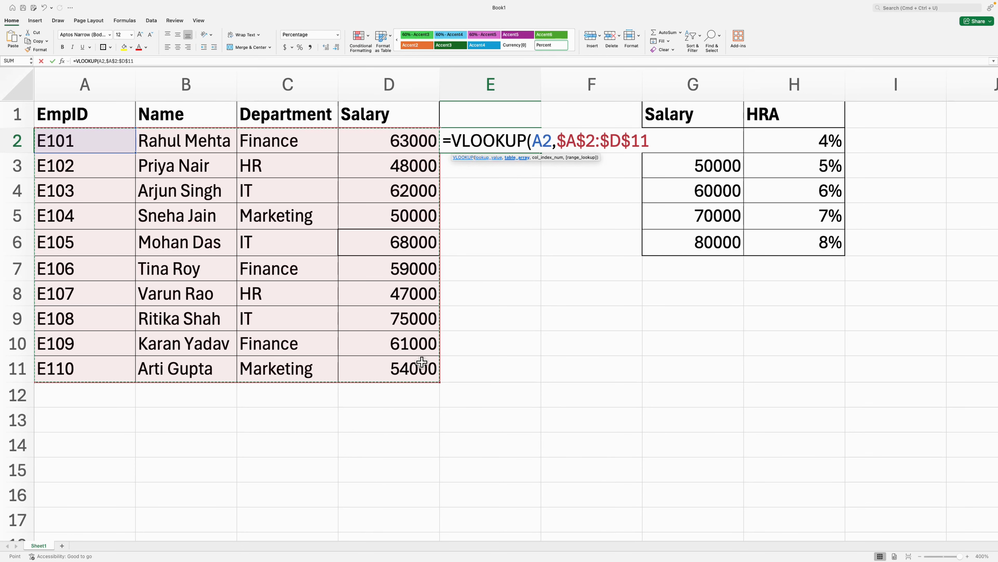
type(",4")
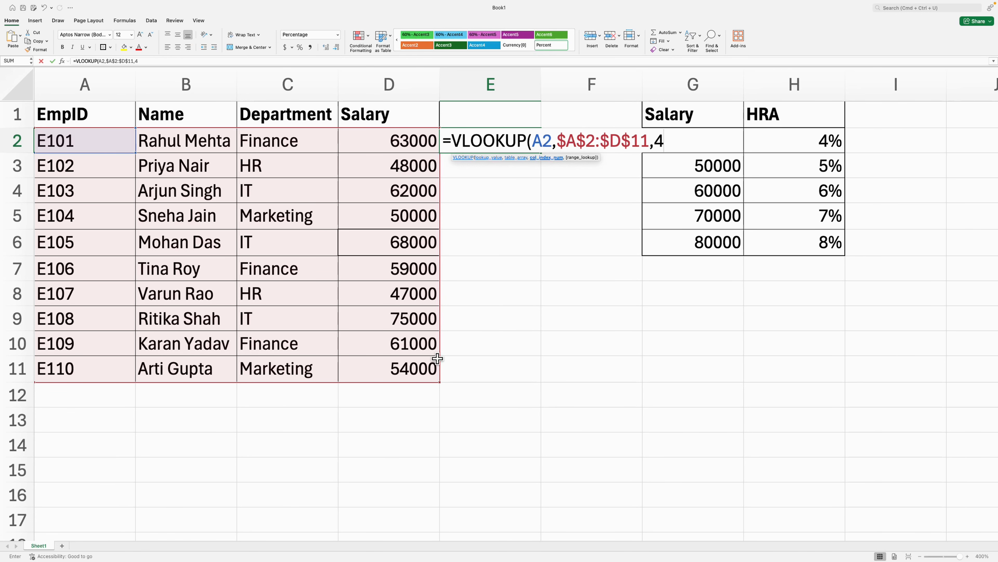
type(",FALSE")
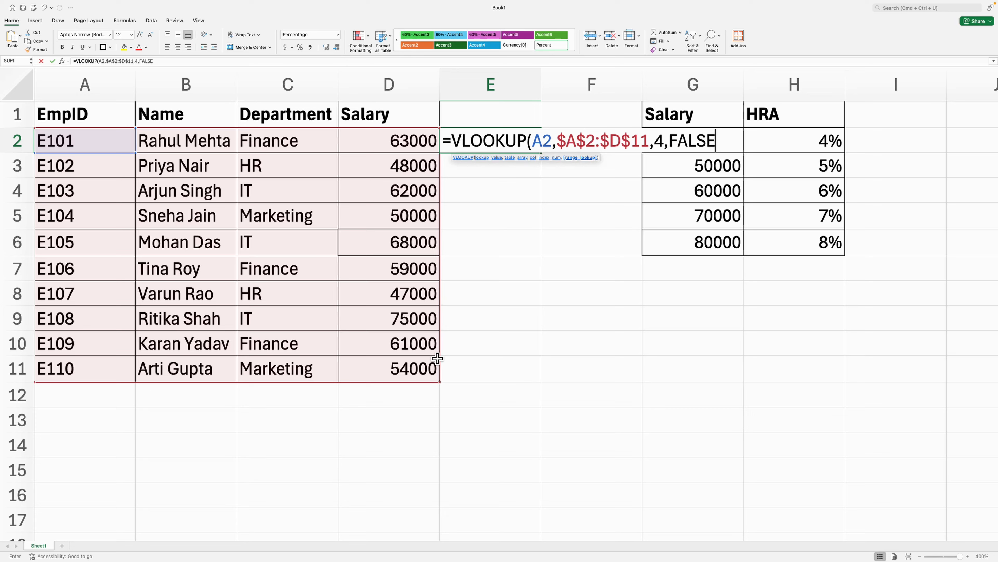
type(")")
key("Return")
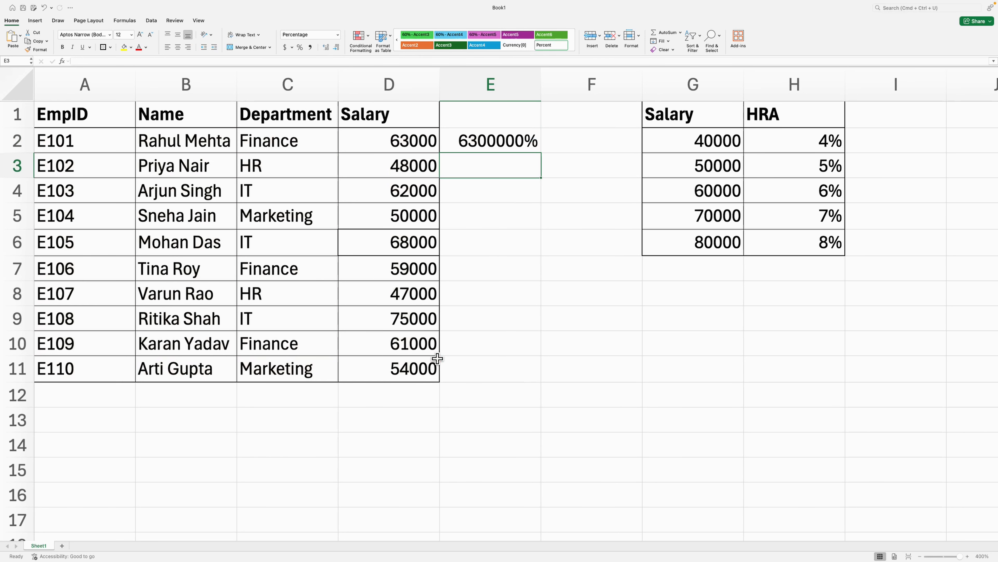
Apply the Number format to the whole of column E.
left_click(501, 88)
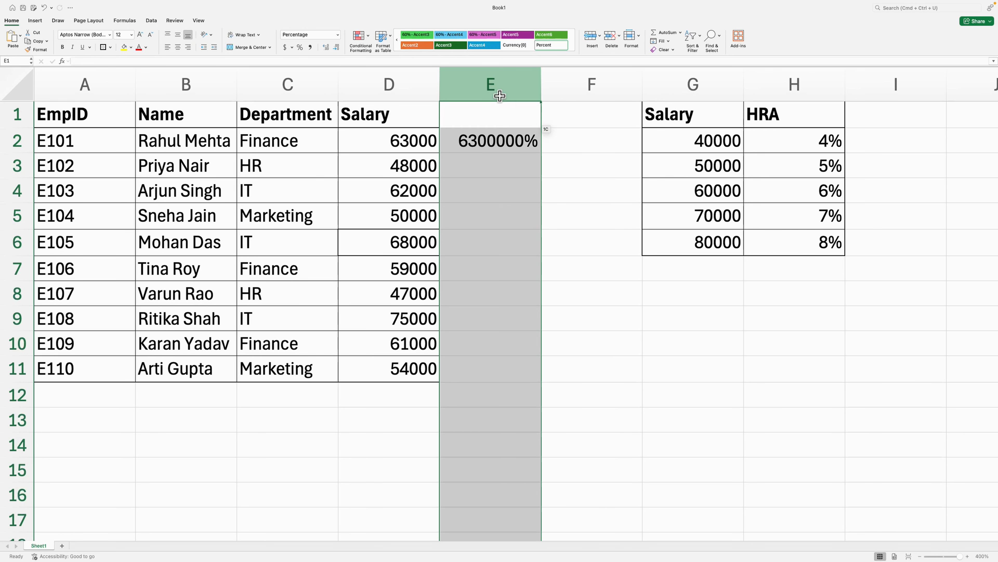
left_click(332, 38)
left_click(322, 49)
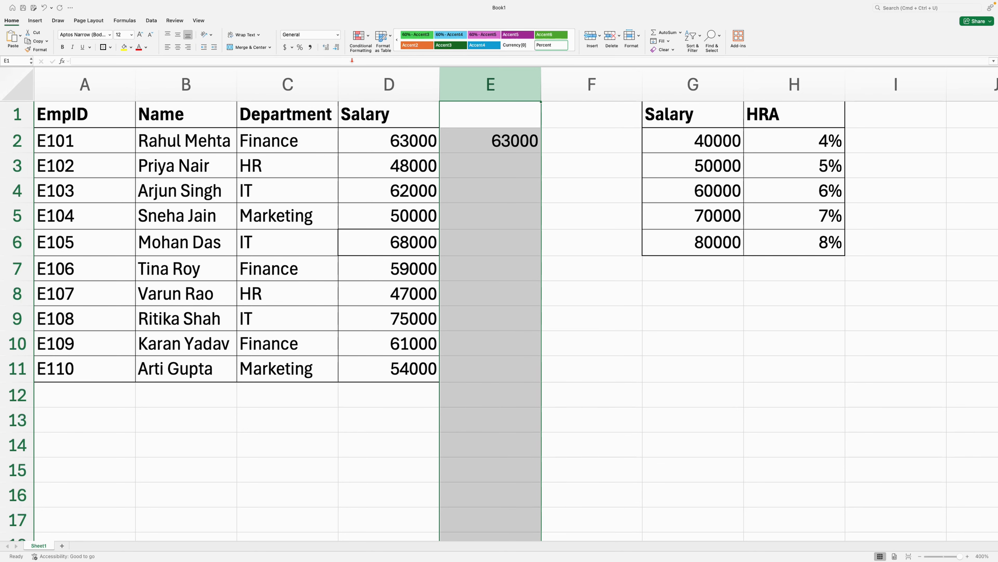
left_click(337, 35)
left_click(314, 65)
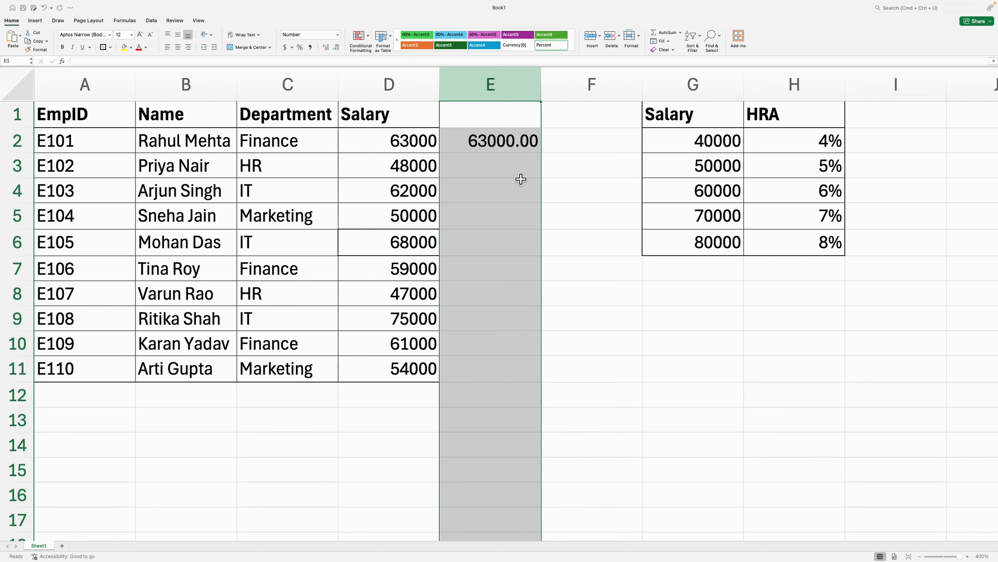
Reduce the value in E2 to zero decimal places.
left_click(510, 142)
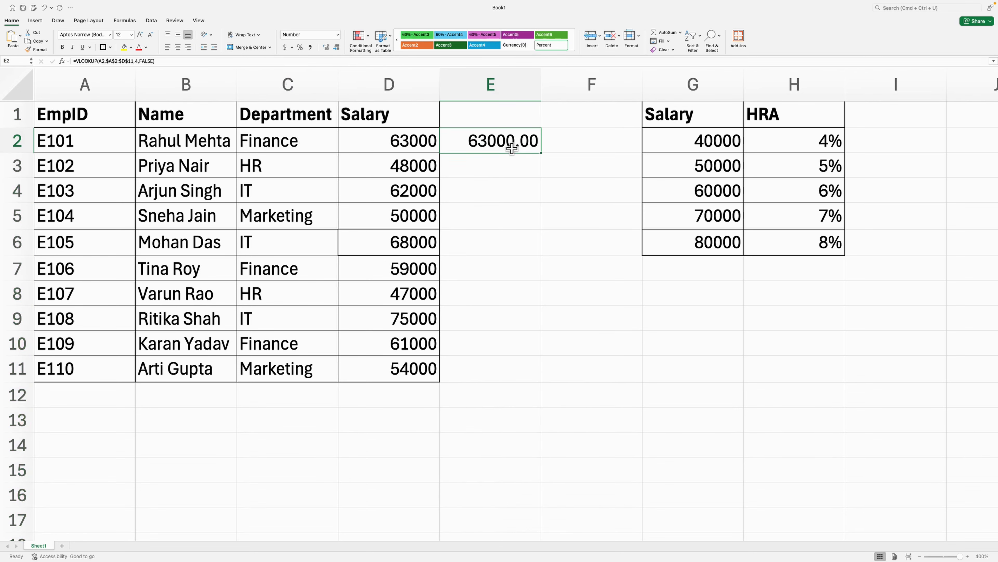
left_click(325, 48)
left_click(336, 47)
left_click(336, 48)
left_click(336, 48)
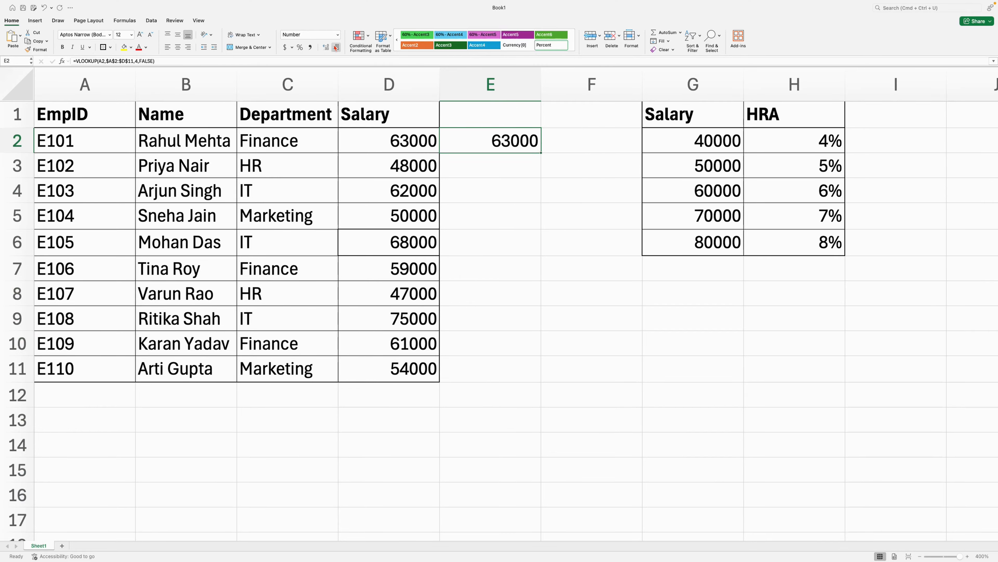
Fill the salary VLOOKUP formula from E2 down through E11 for the remaining employees.
left_click(515, 177)
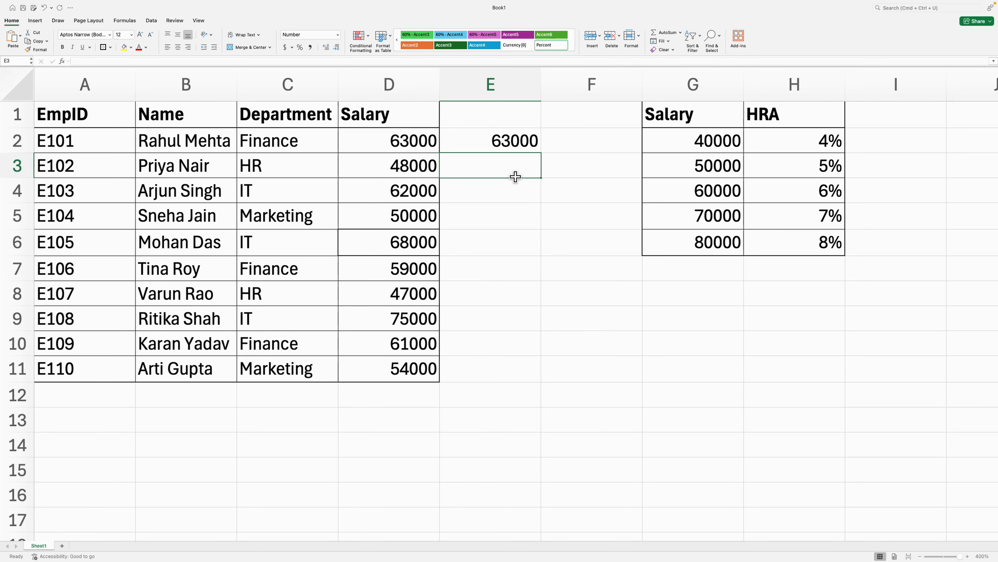
left_click(518, 151)
left_click_drag(542, 154, 539, 378)
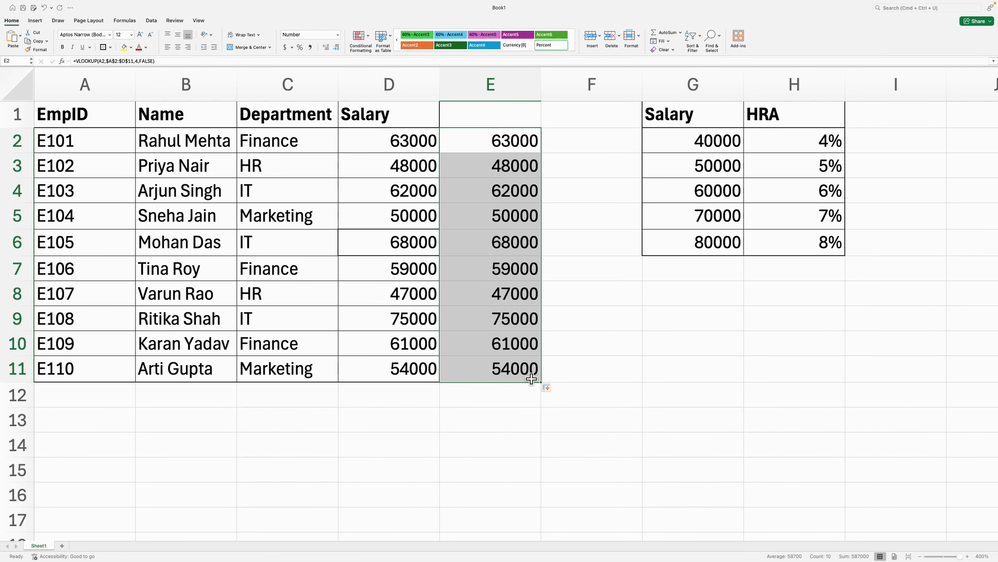
left_click(99, 174)
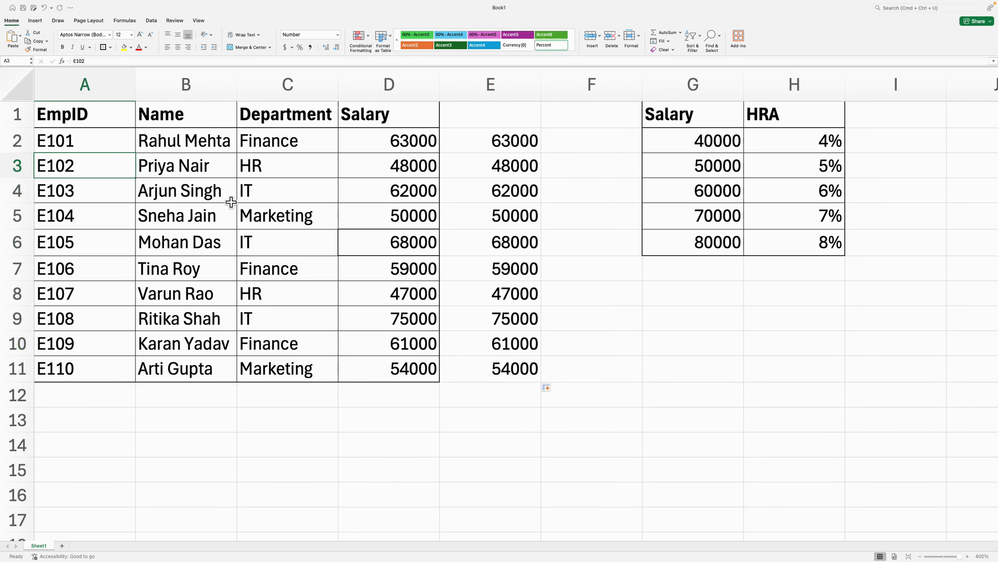
Examine the filled VLOOKUP formulas in E2, E3 and E4, comparing the relative lookup cell with the locked table range.
left_click(516, 143)
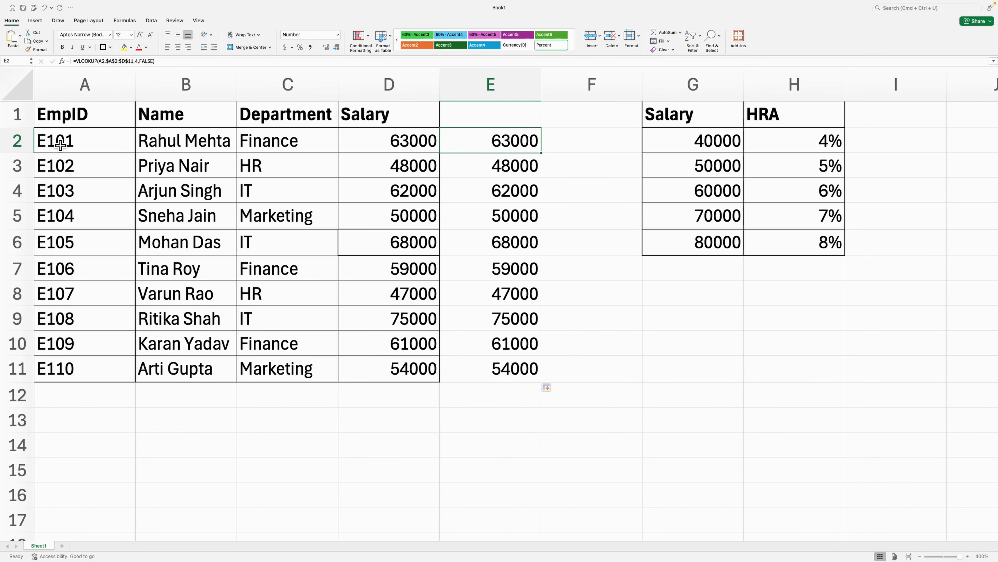
left_click(513, 168)
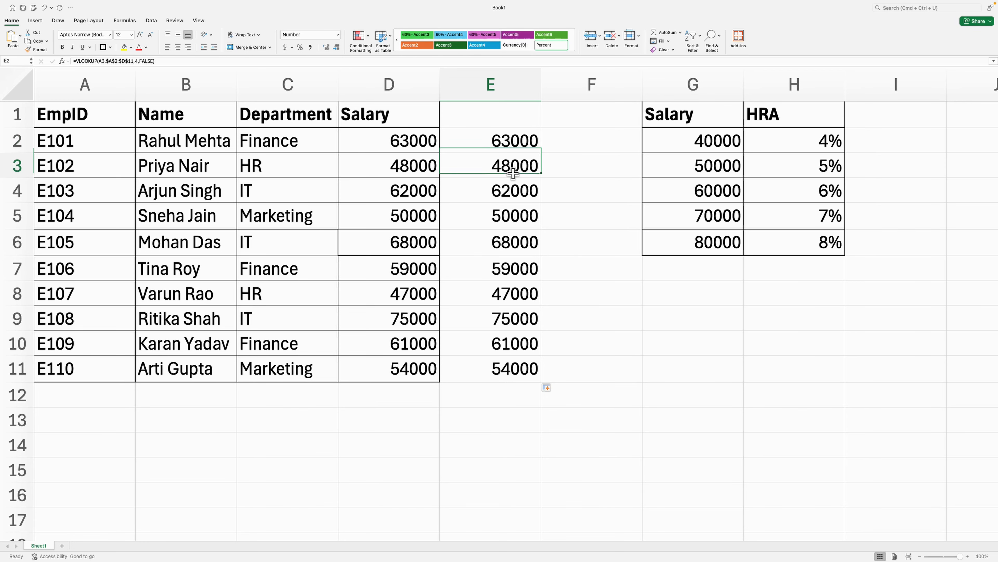
double_click(492, 175)
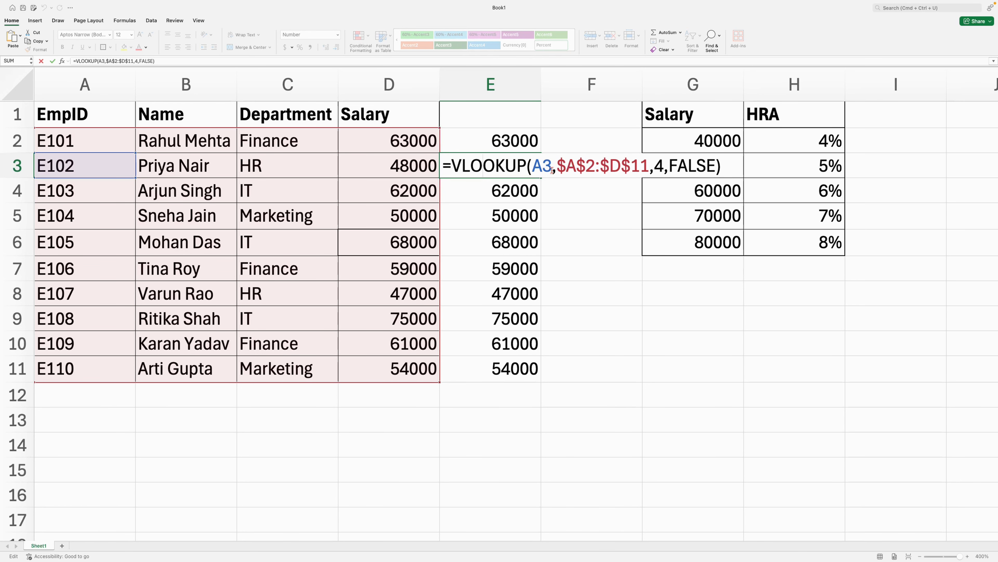
left_click_drag(552, 169, 533, 168)
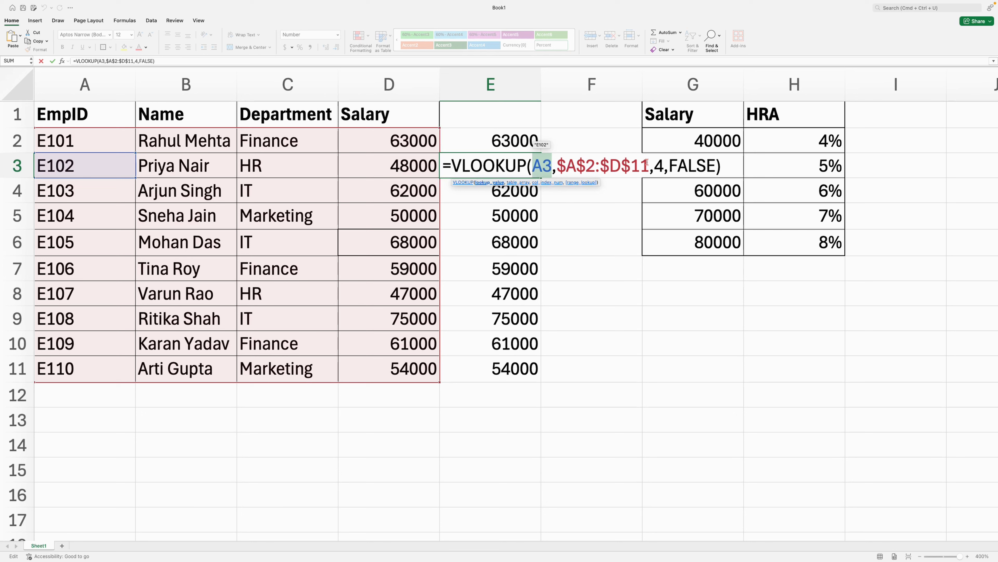
left_click(514, 201)
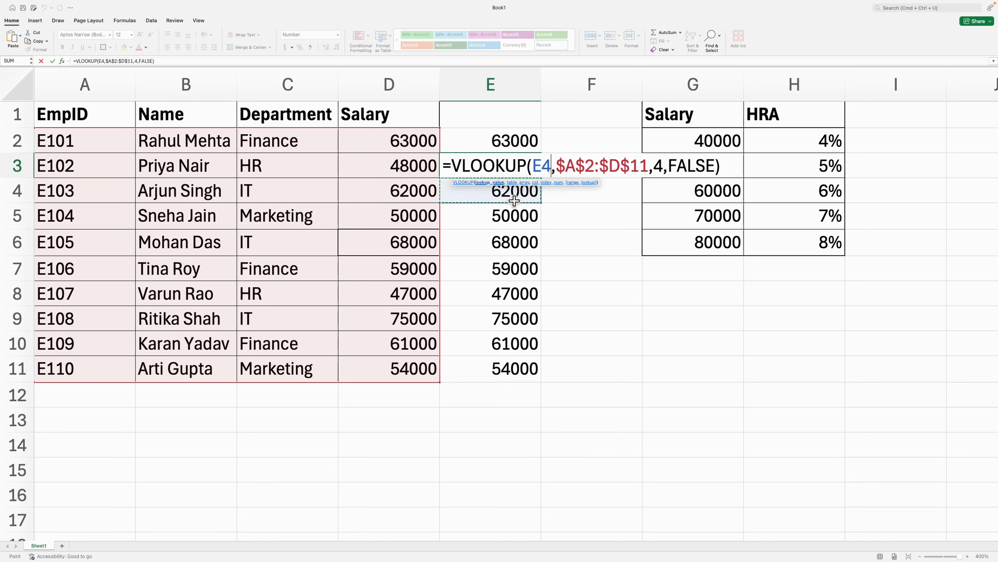
key("Escape")
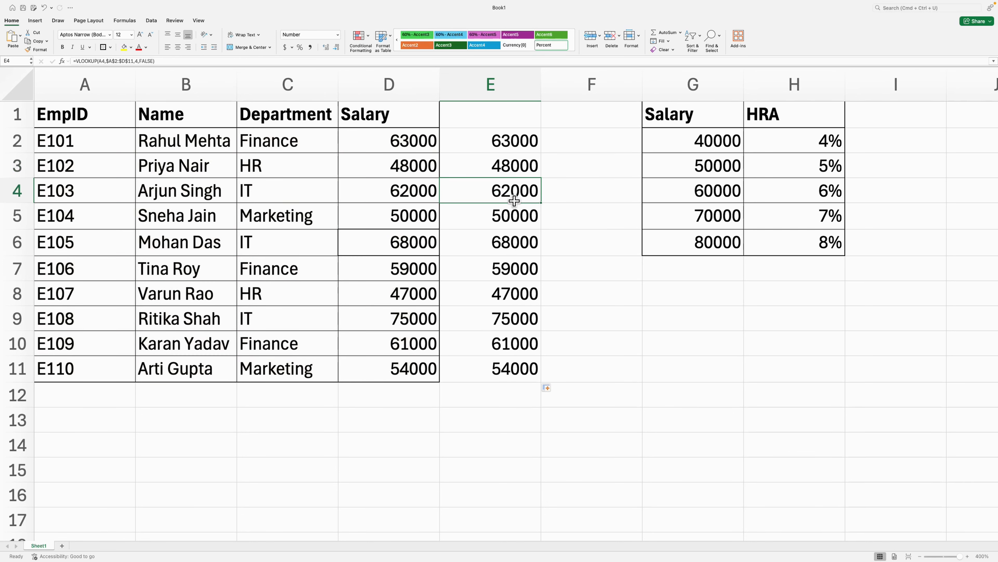
double_click(507, 193)
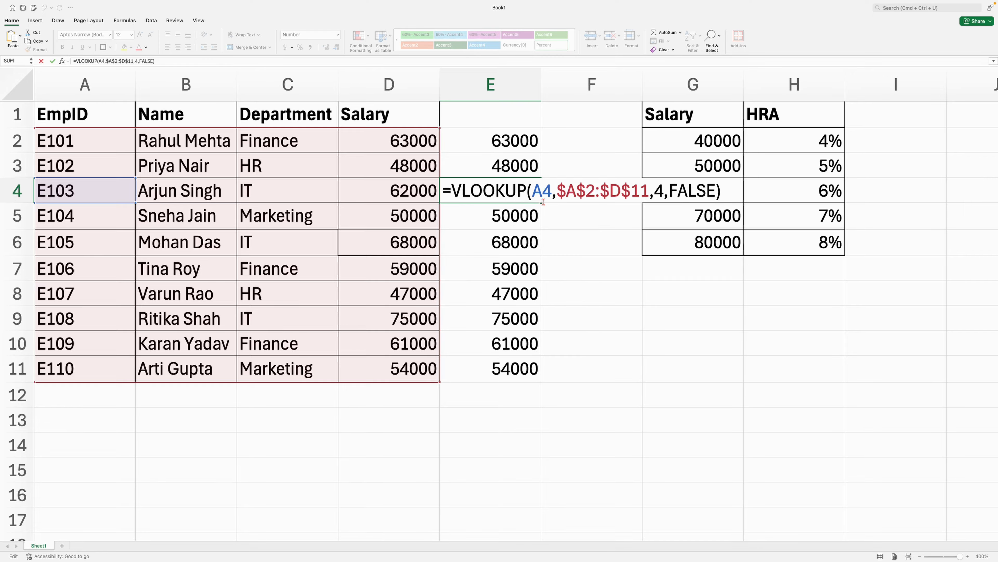
key("Return")
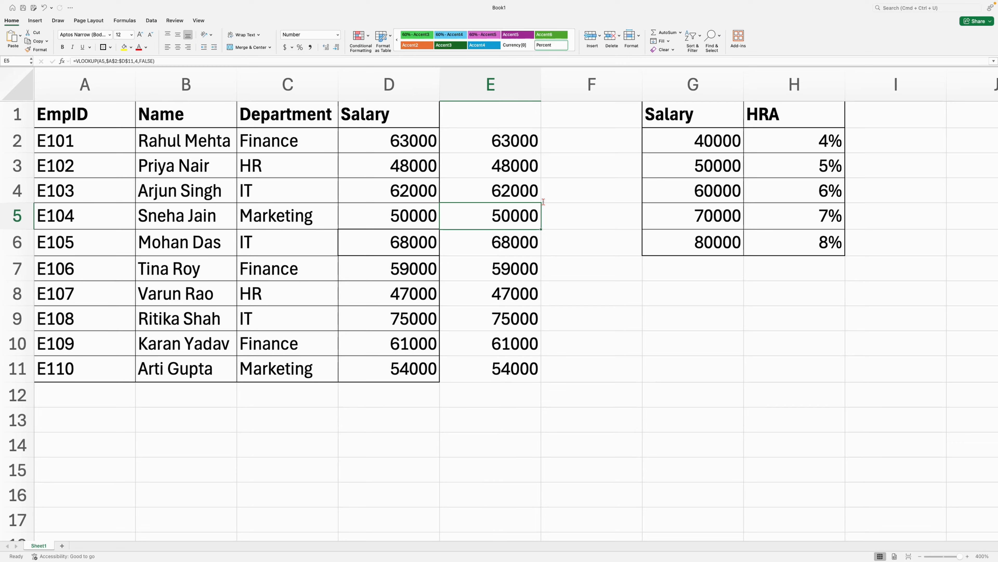
Clear the salary lookup formulas from E2:E11.
left_click_drag(514, 148, 522, 382)
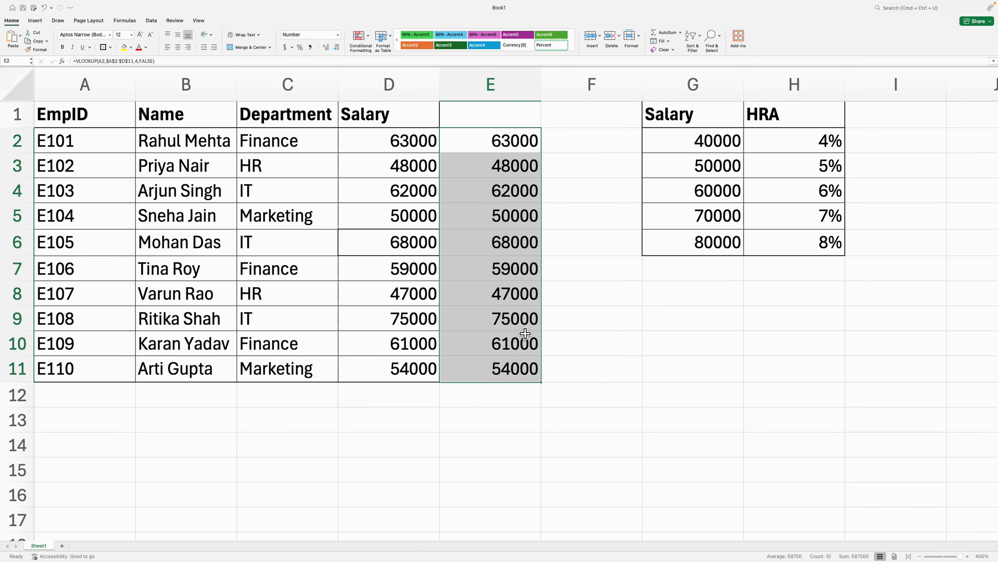
key("Delete")
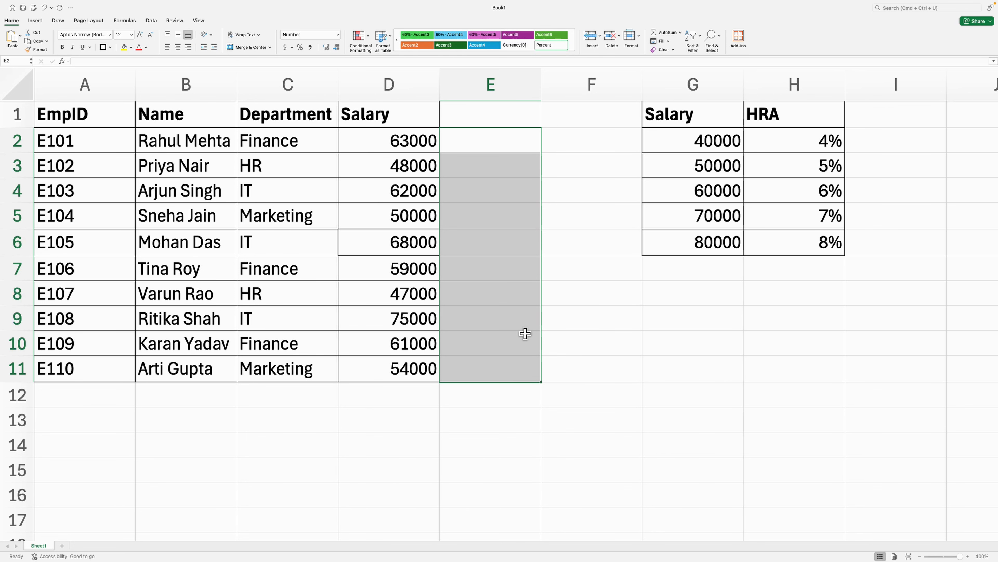
Examine the Salary and HRA slab table in columns G and H against the employee salaries in D2:D11.
left_click(713, 125)
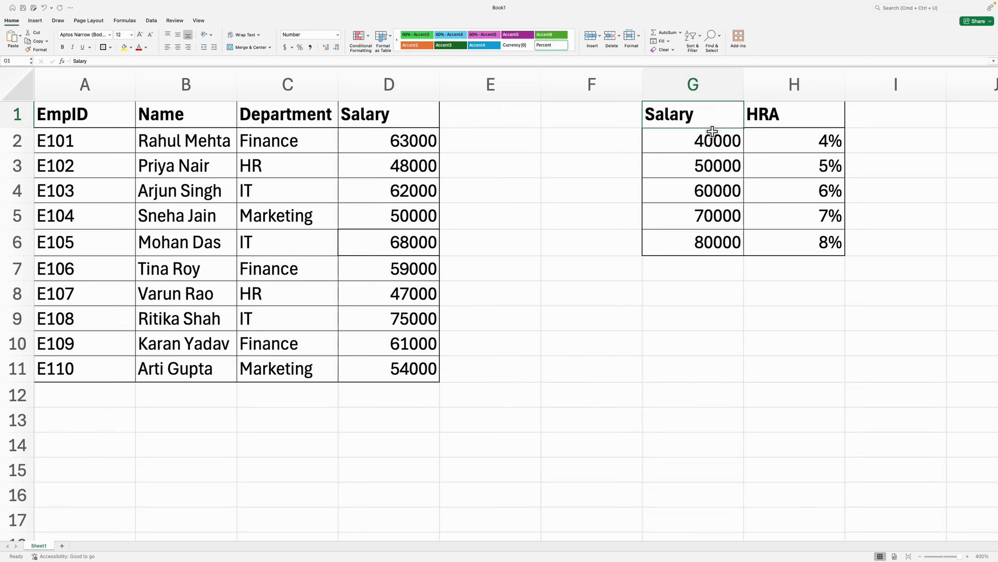
left_click(712, 142)
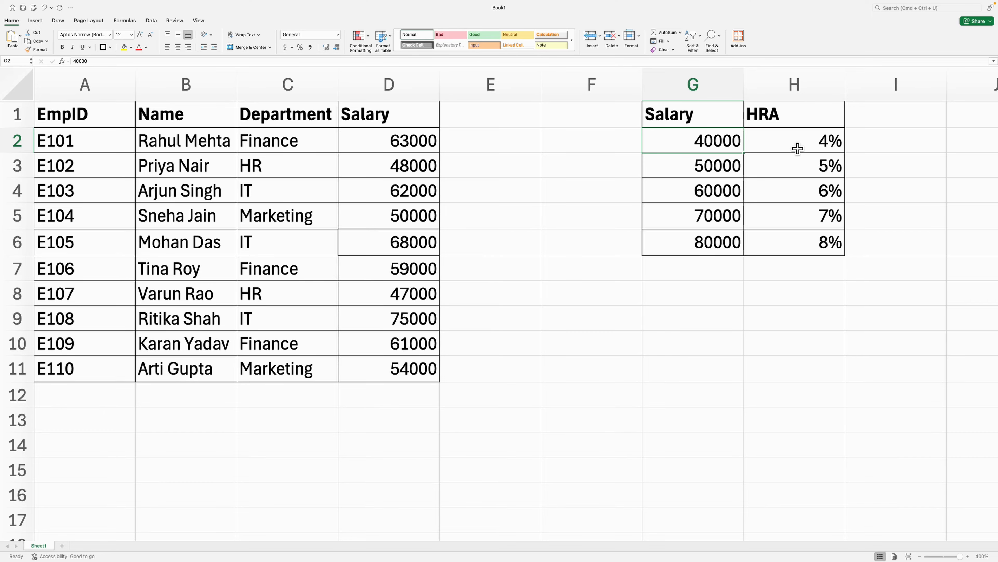
left_click(706, 164)
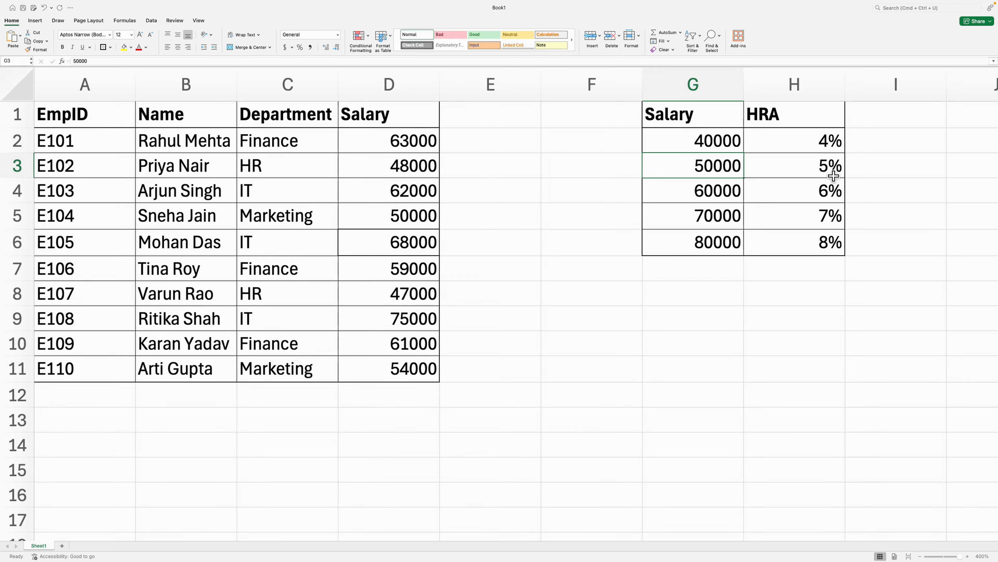
key("Down")
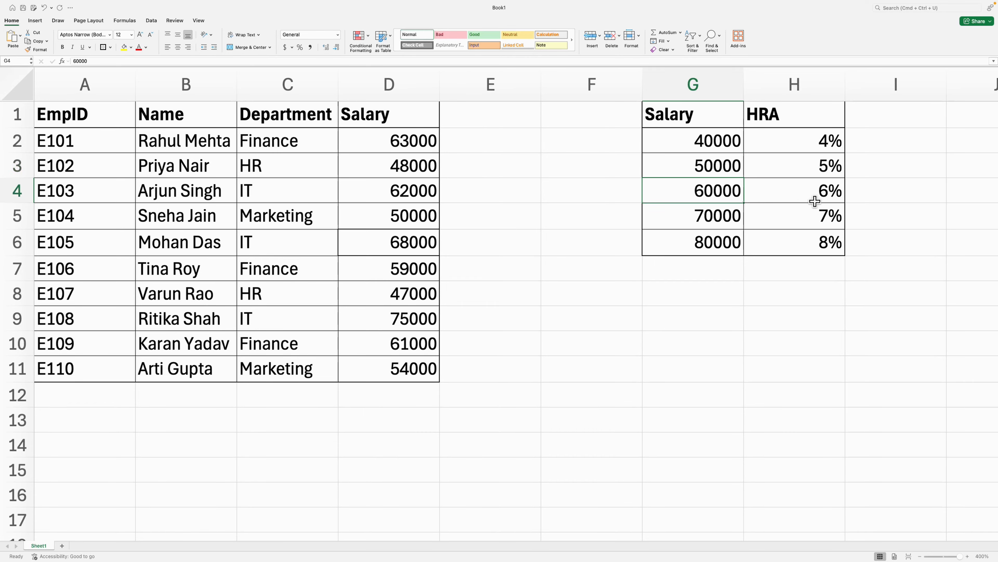
left_click(723, 224)
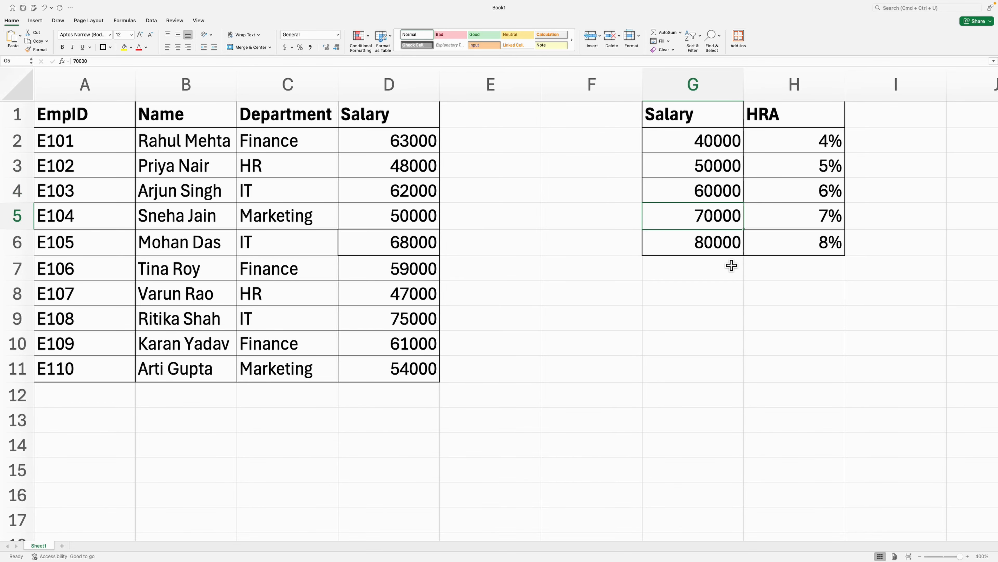
left_click(409, 147)
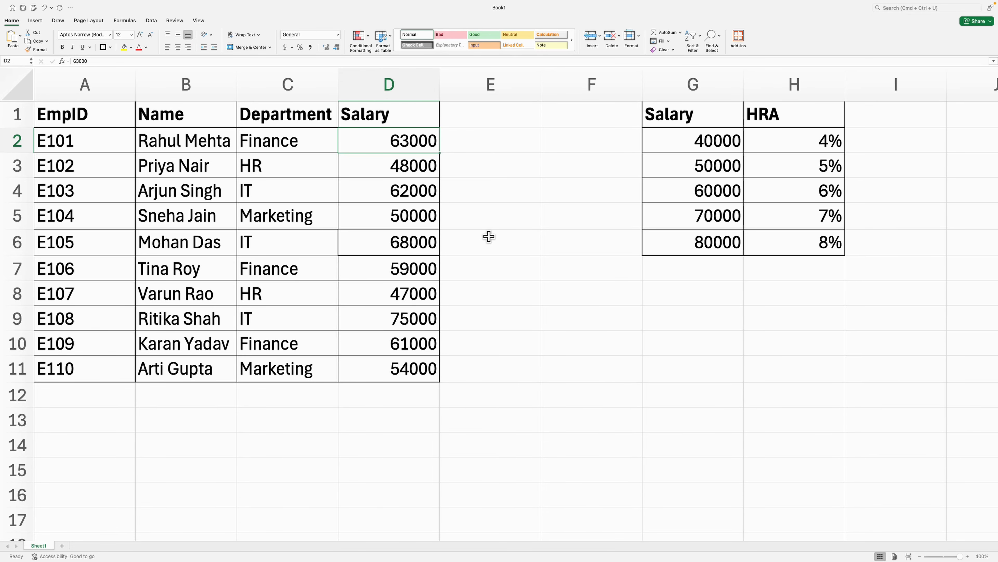
left_click(728, 196)
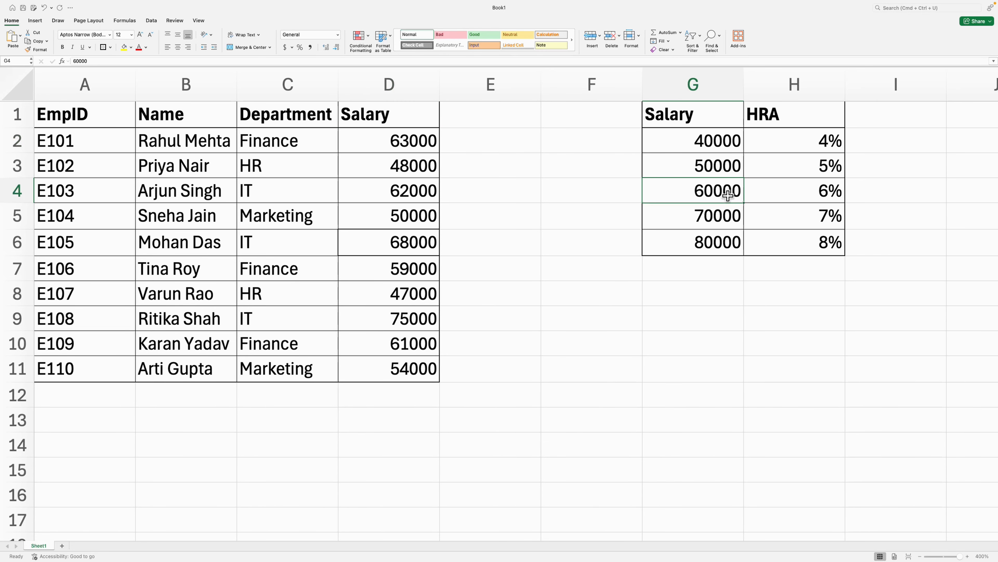
left_click(802, 199)
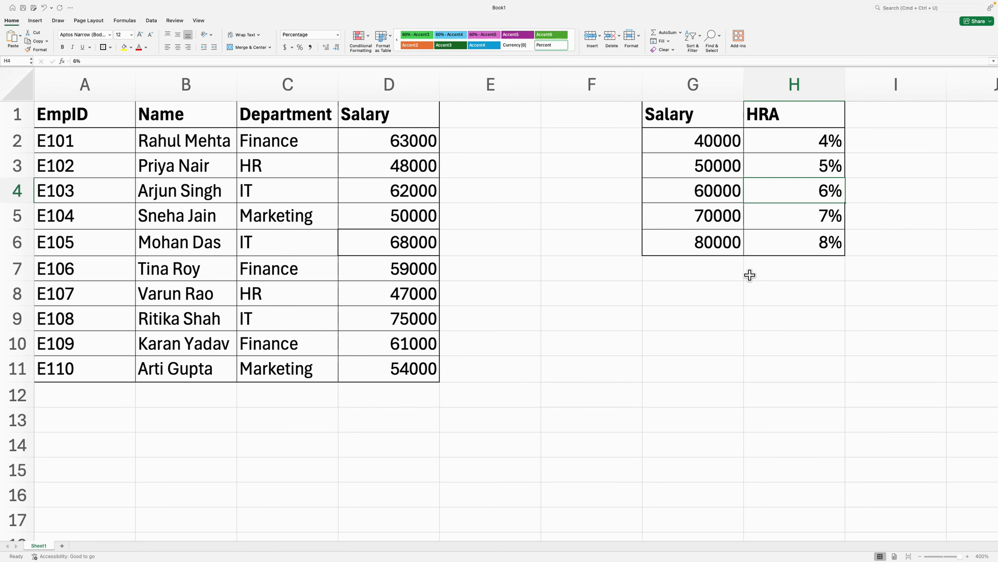
left_click_drag(415, 149, 428, 370)
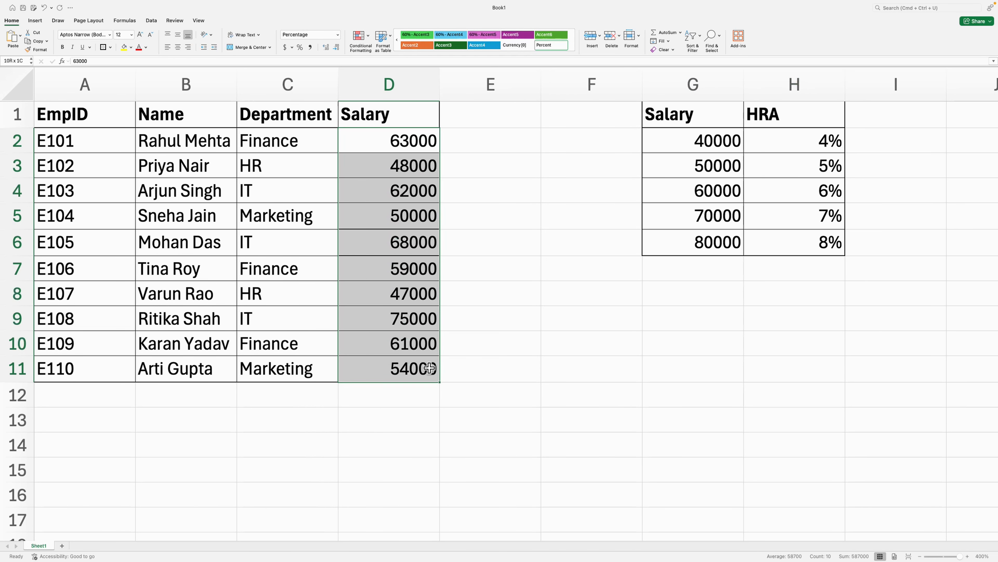
left_click(479, 351)
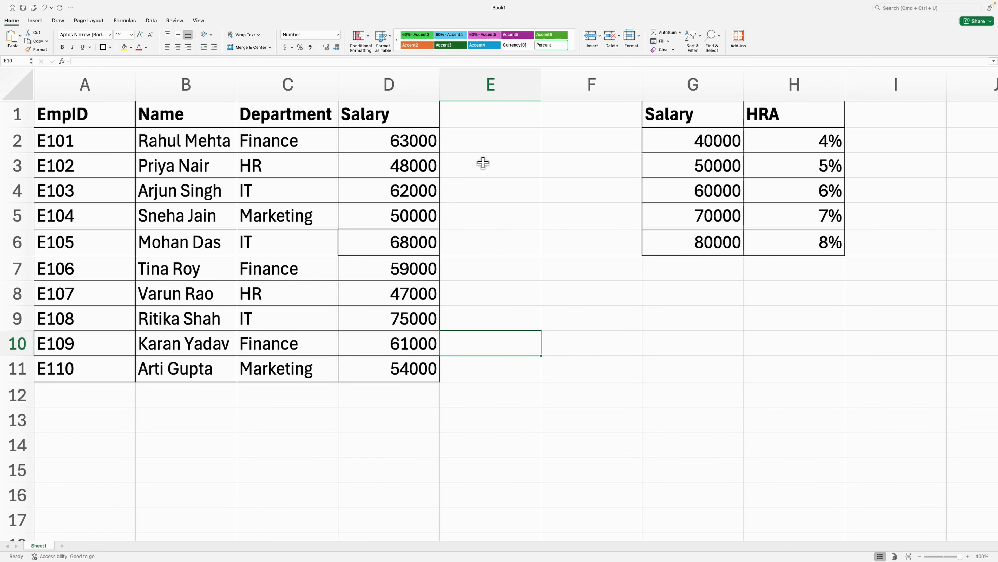
Enter =VLOOKUP(D2,$G$2:$H$6,2,TRUE) in E2 to return the approximate-match HRA rate for the salary in D2.
double_click(487, 152)
type("=")
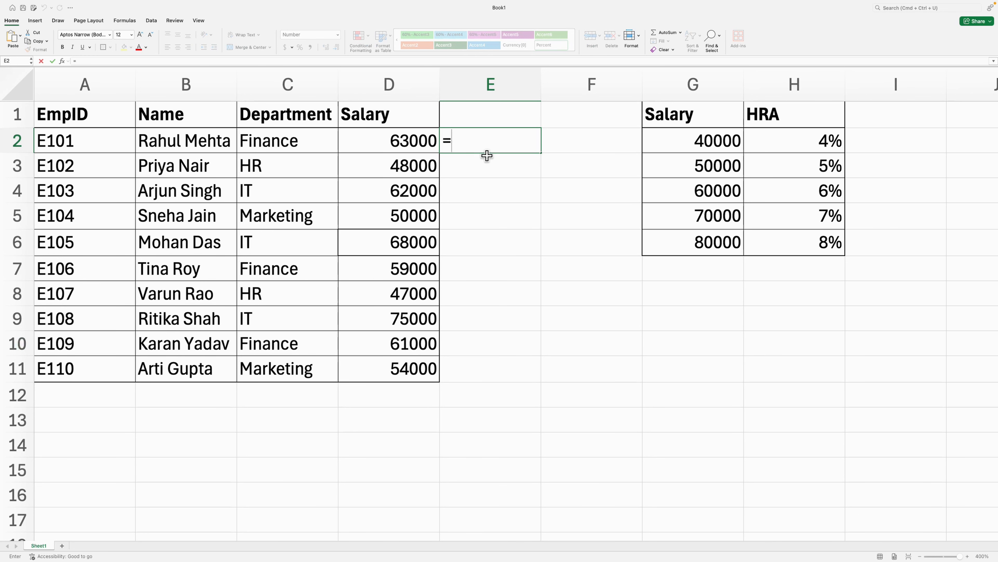
type("vl")
key("Tab")
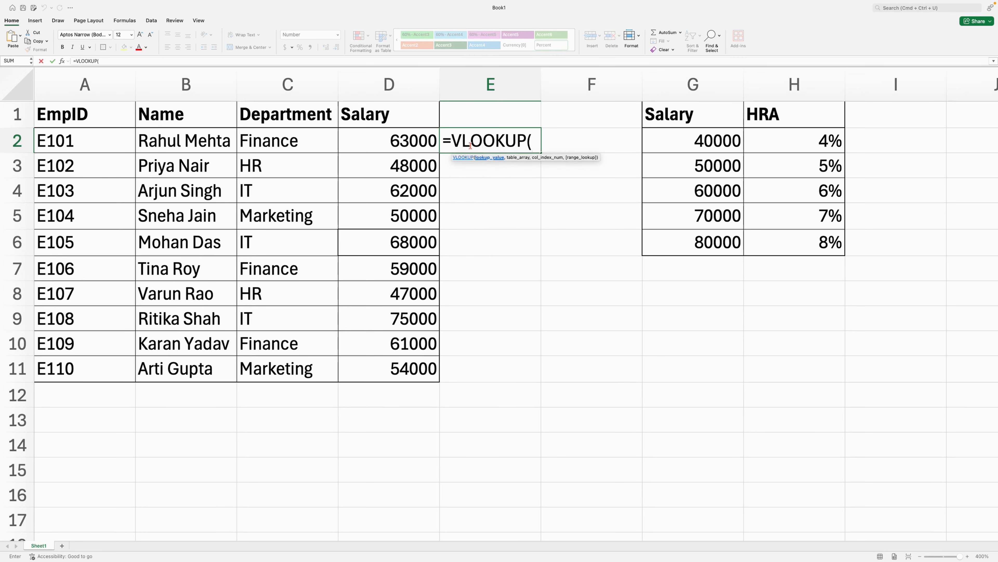
left_click(390, 142)
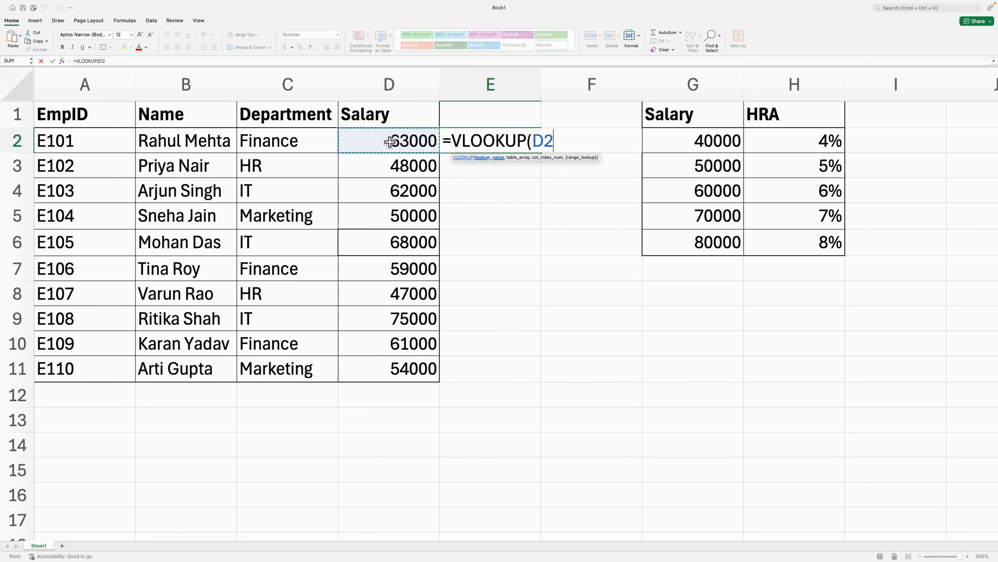
type(",")
left_click(701, 151)
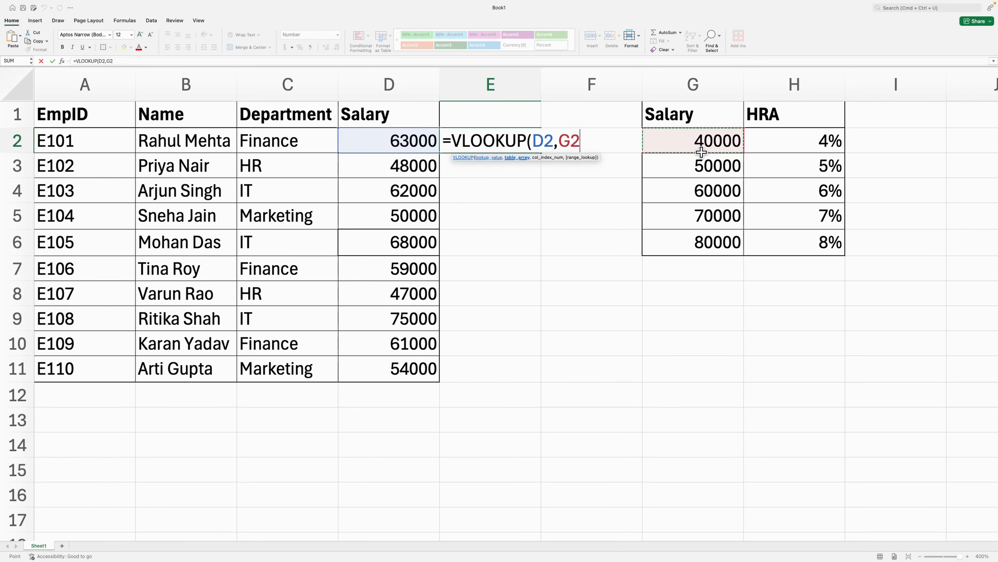
left_click_drag(701, 152, 780, 236)
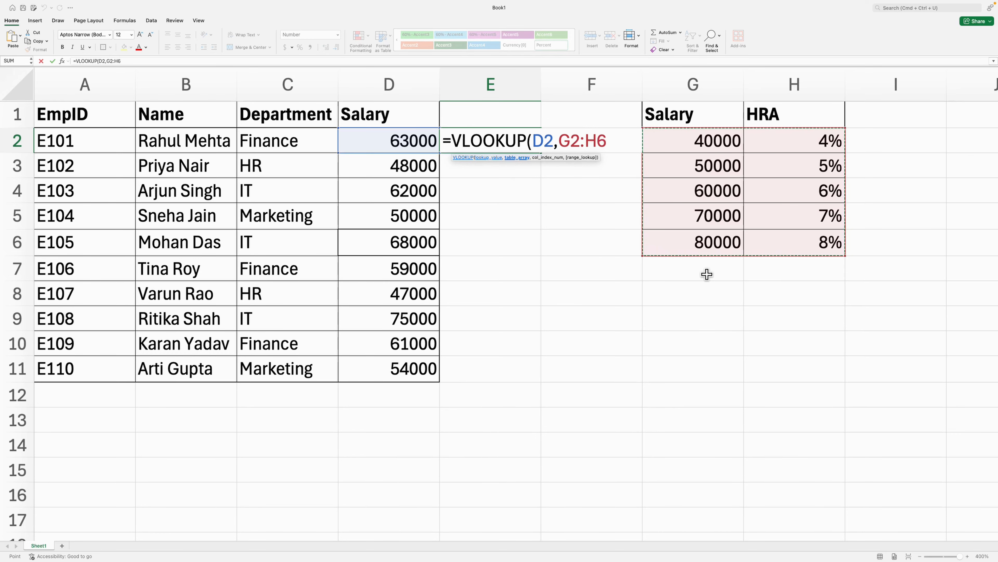
key("F4")
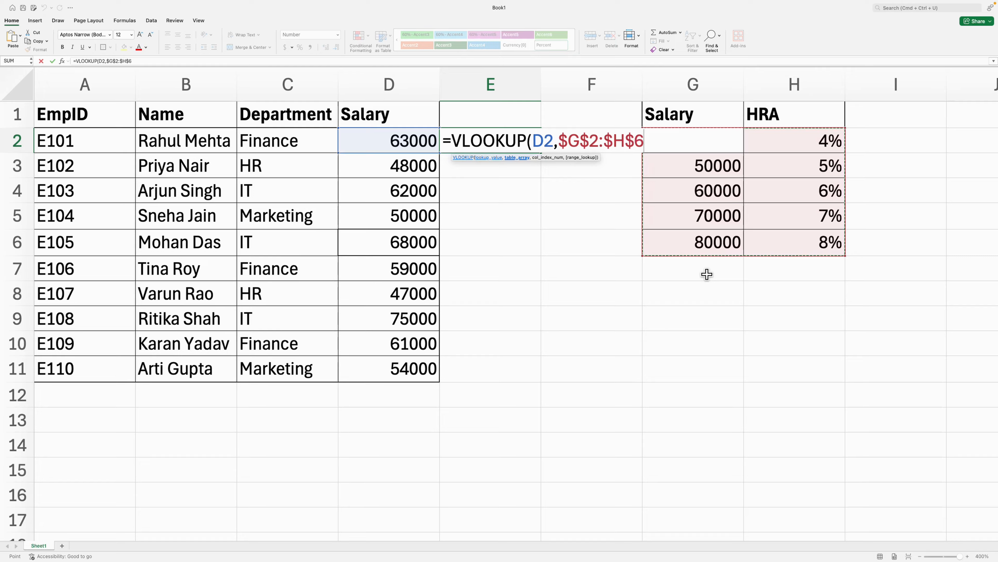
type(",")
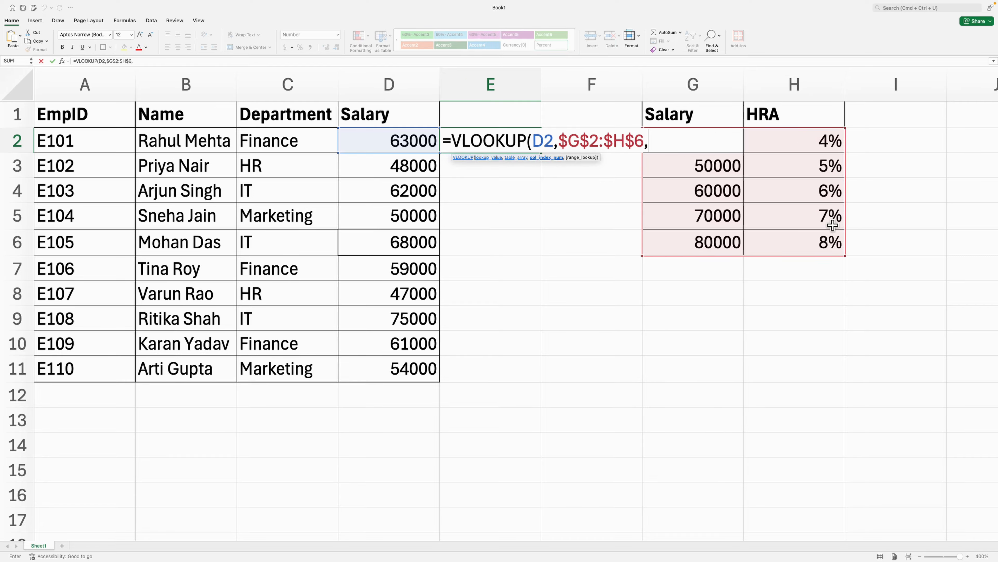
type("2,")
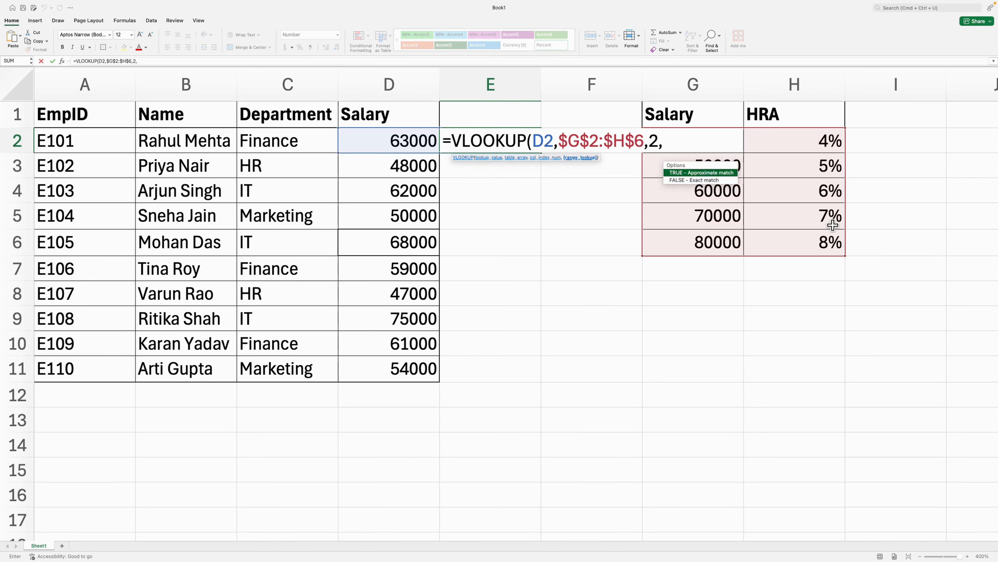
key("Tab")
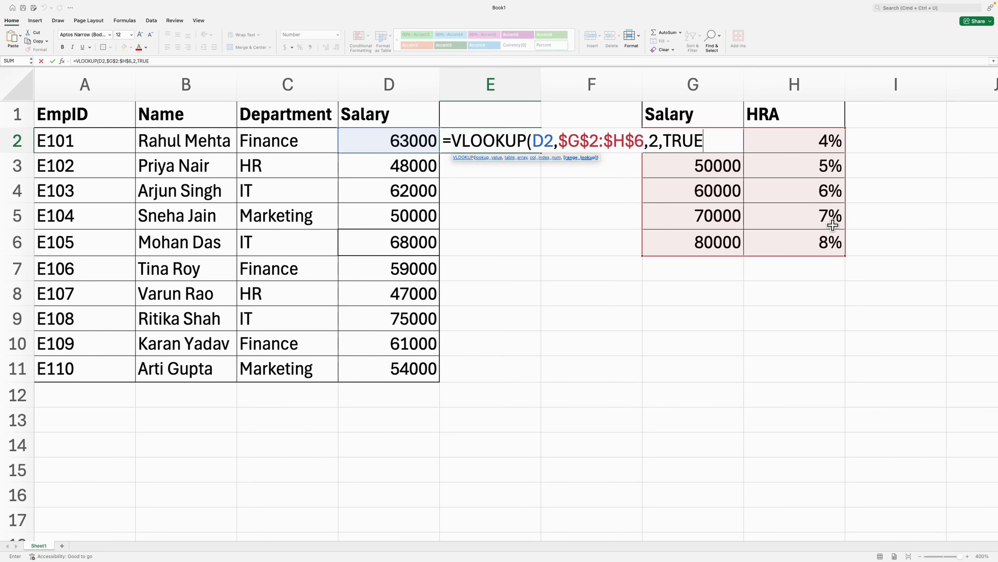
type(")")
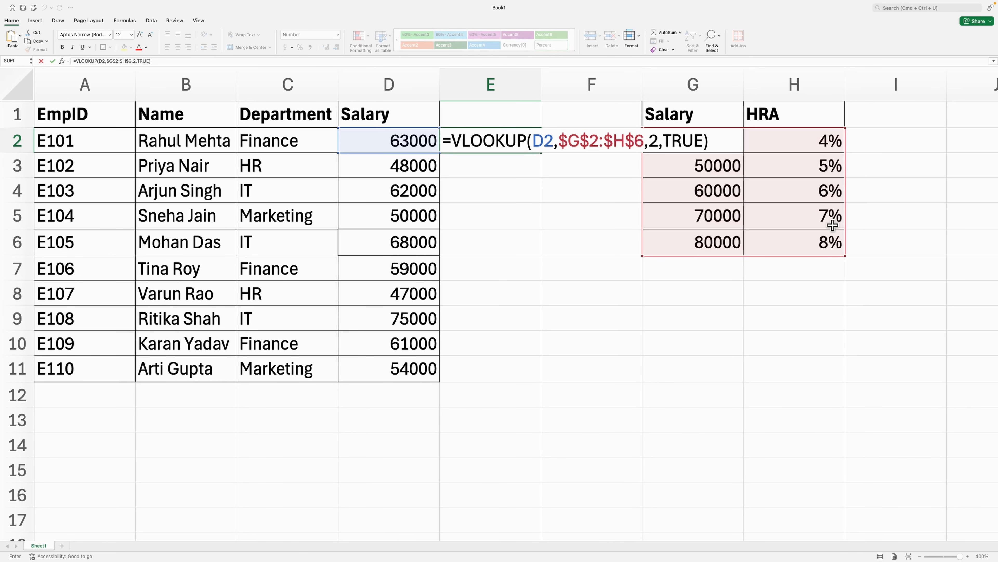
key("Return")
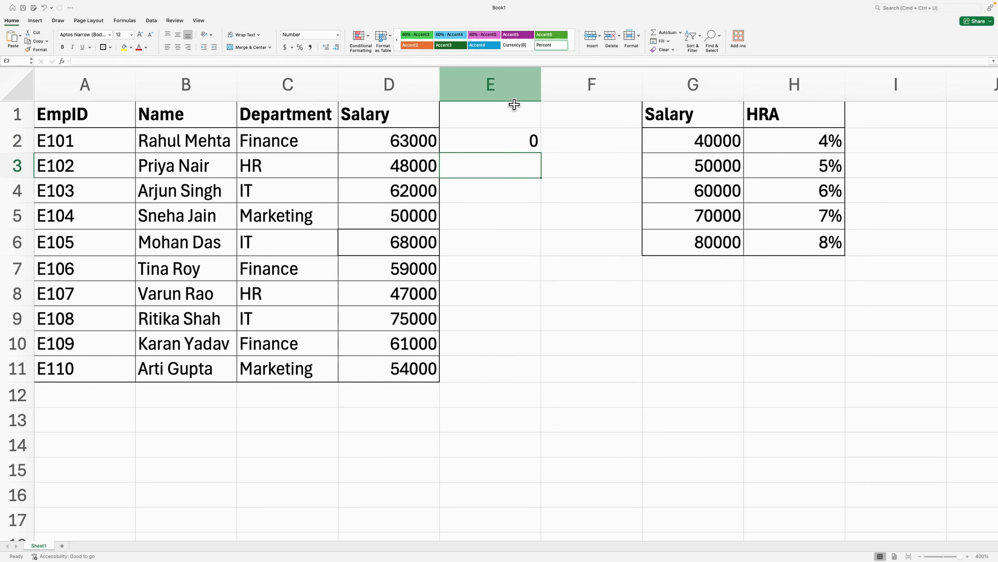
Apply the percentage format to the whole of column E and check E2's rate against the 60000 salary slab.
left_click(514, 103)
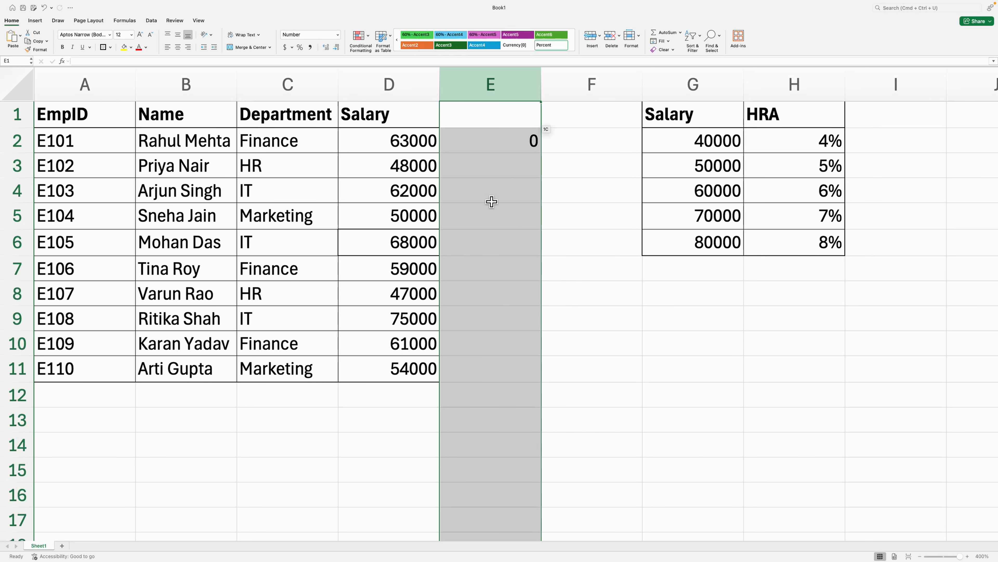
left_click(300, 47)
left_click(519, 146)
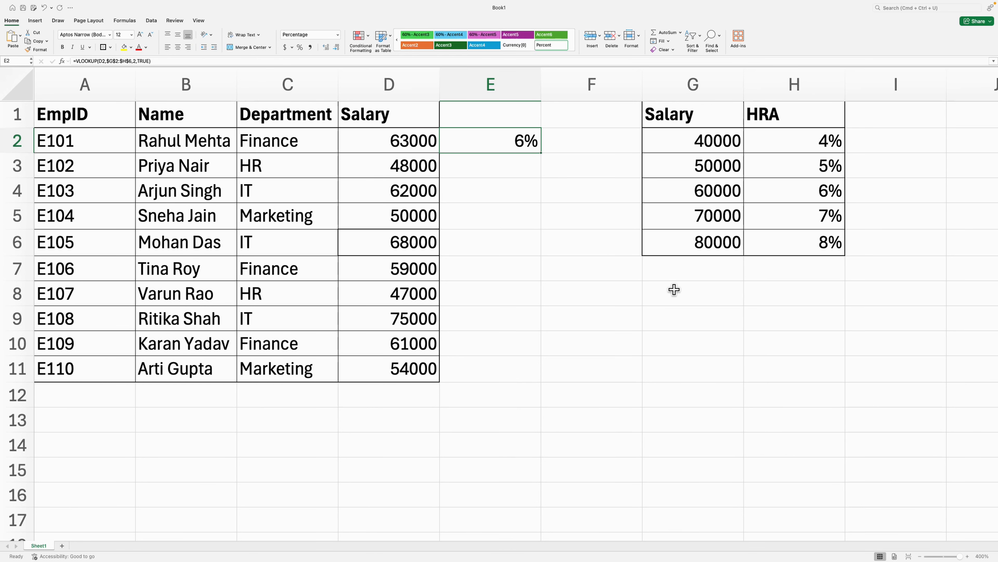
left_click(682, 195)
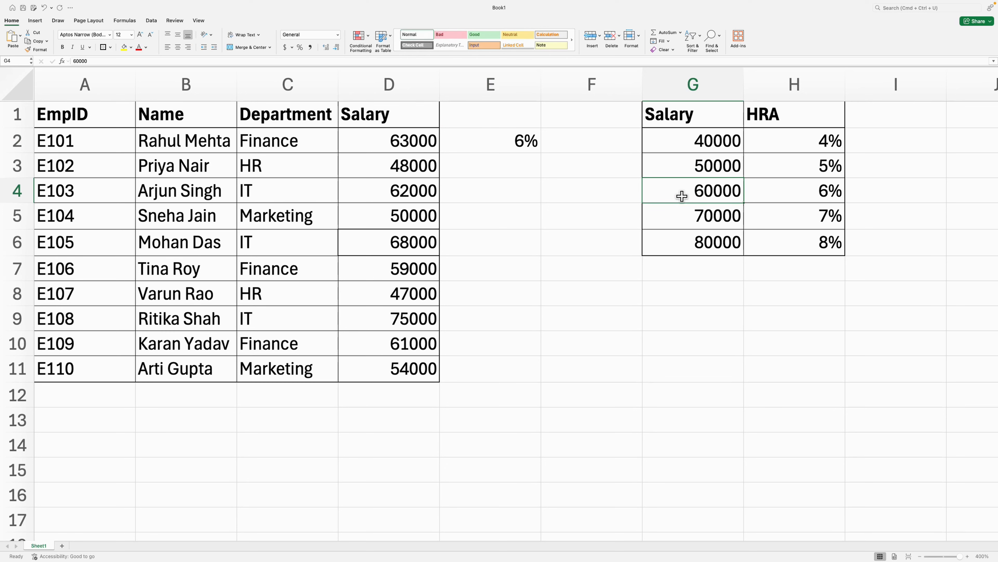
left_click(514, 152)
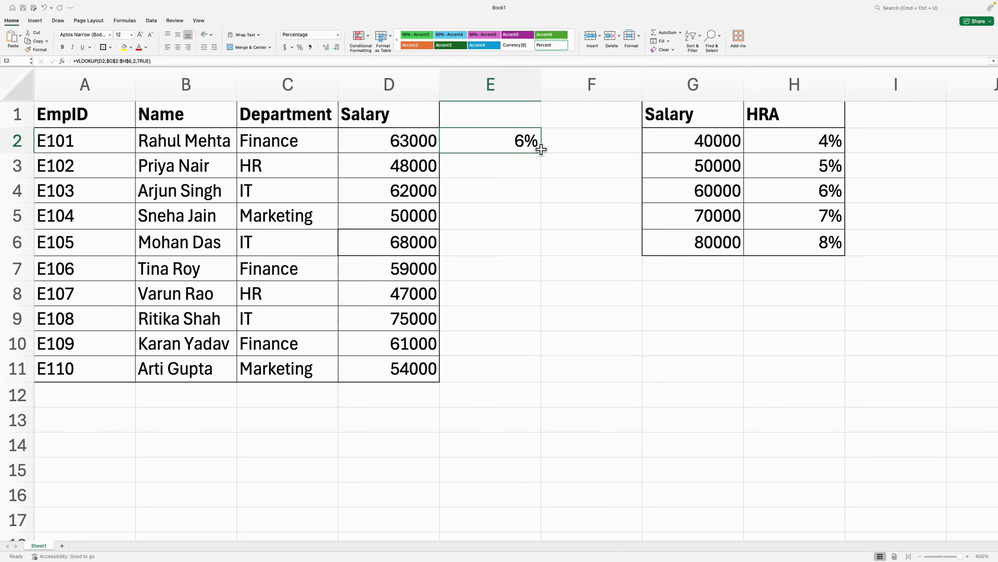
Change the match type of the VLOOKUP formula in E2 to FALSE for an exact match and check its result.
double_click(537, 142)
left_click(699, 140)
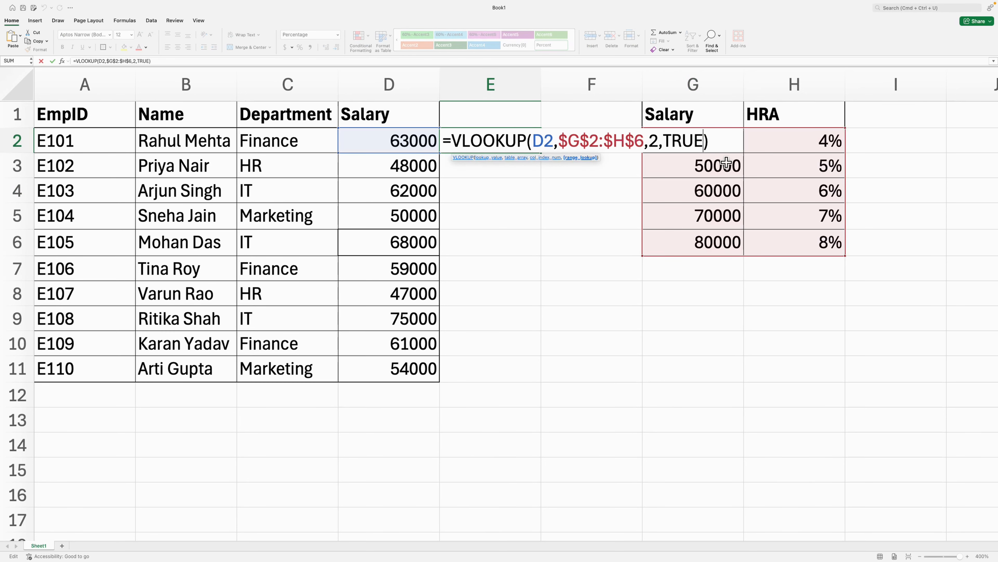
key("BackSpace")
key("BackSpace")
key("BackSpace")
key("BackSpace")
key("Down")
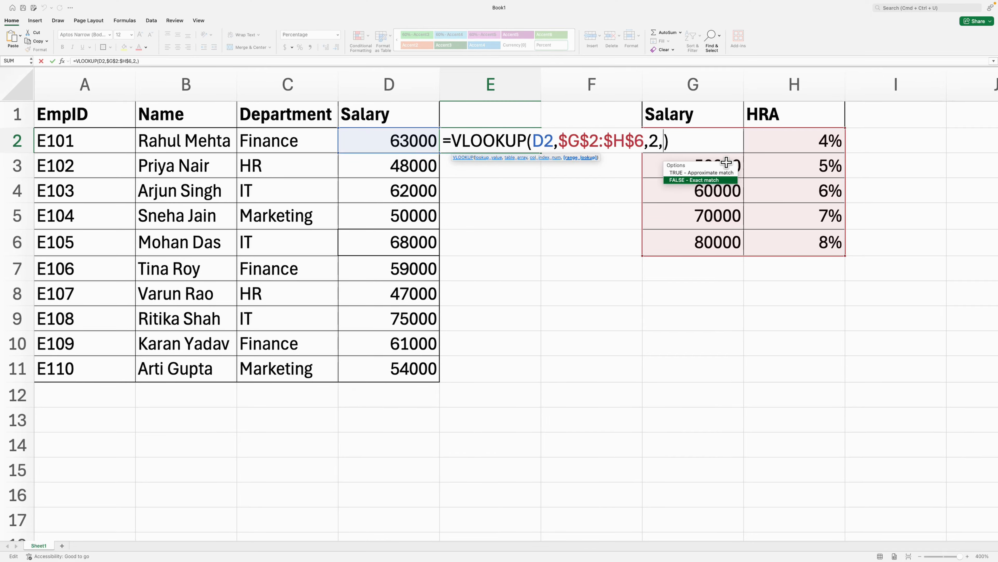
key("Tab")
key("Return")
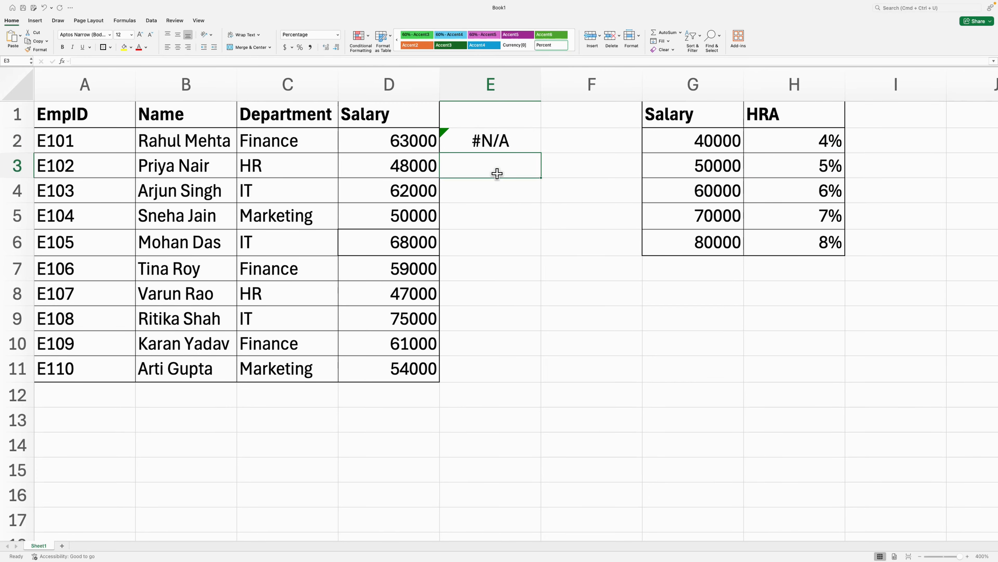
left_click(500, 150)
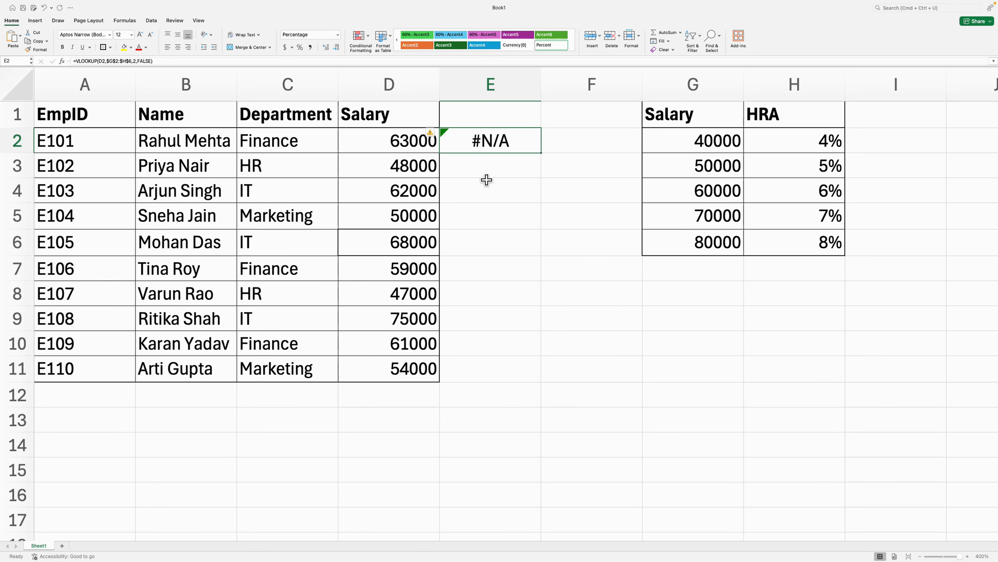
Set the match type in E2's VLOOKUP to TRUE and fill the formula down to E11.
double_click(500, 147)
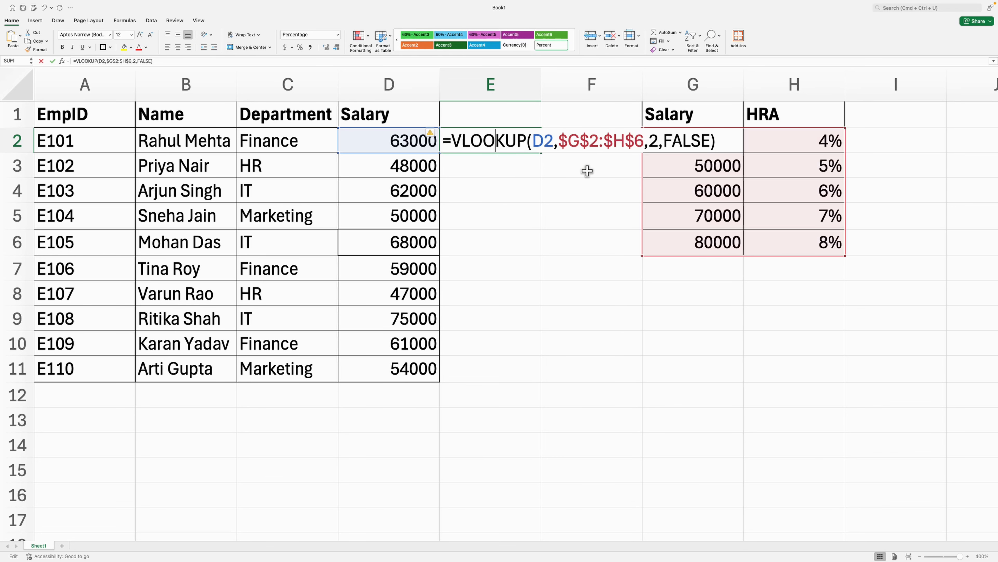
left_click(711, 143)
key("BackSpace")
key("BackSpace")
key("BackSpace")
key("BackSpace")
key("BackSpace")
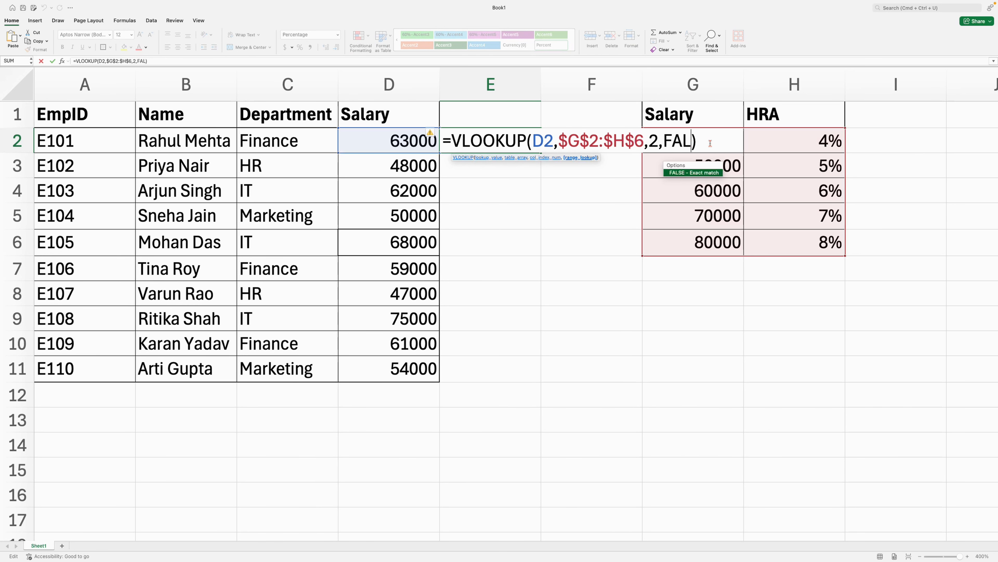
type("triu")
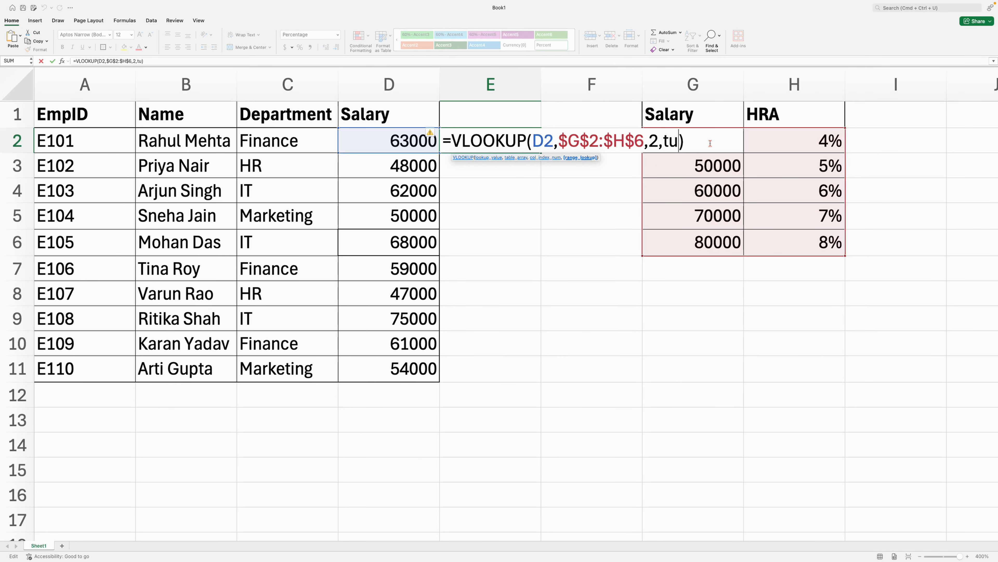
key("BackSpace")
type("riu")
key("BackSpace")
key("BackSpace")
key("Tab")
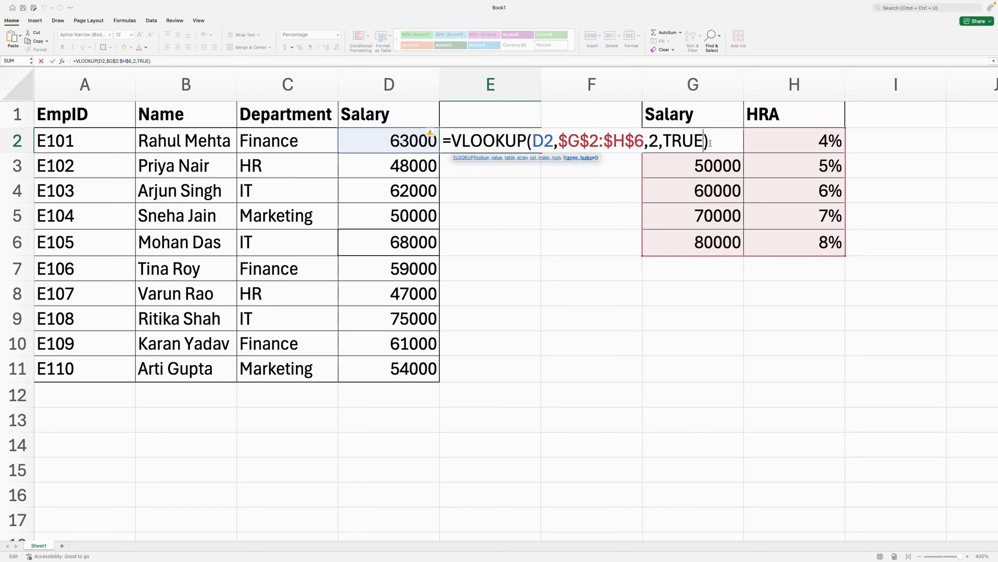
key("Return")
left_click(519, 145)
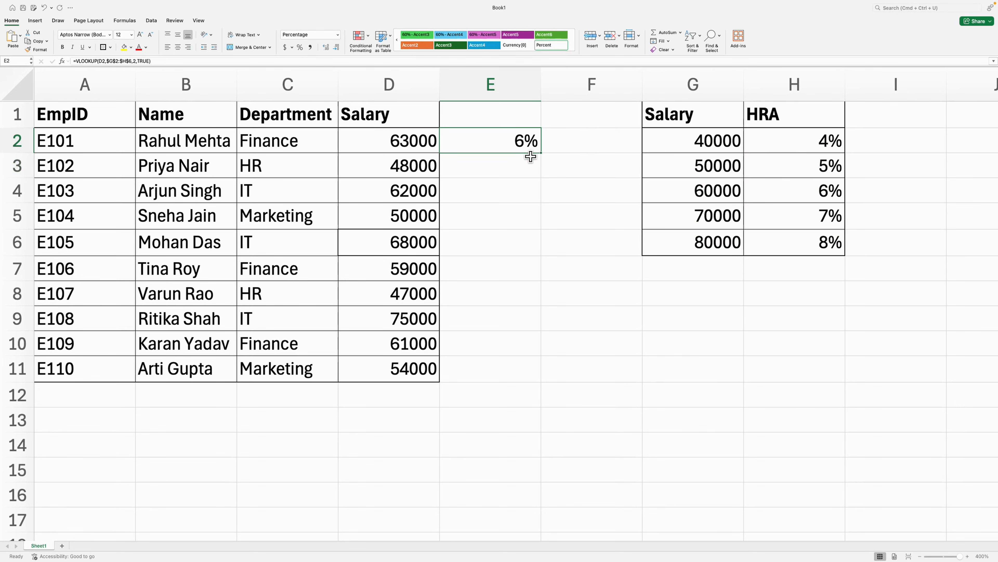
left_click_drag(541, 153, 520, 382)
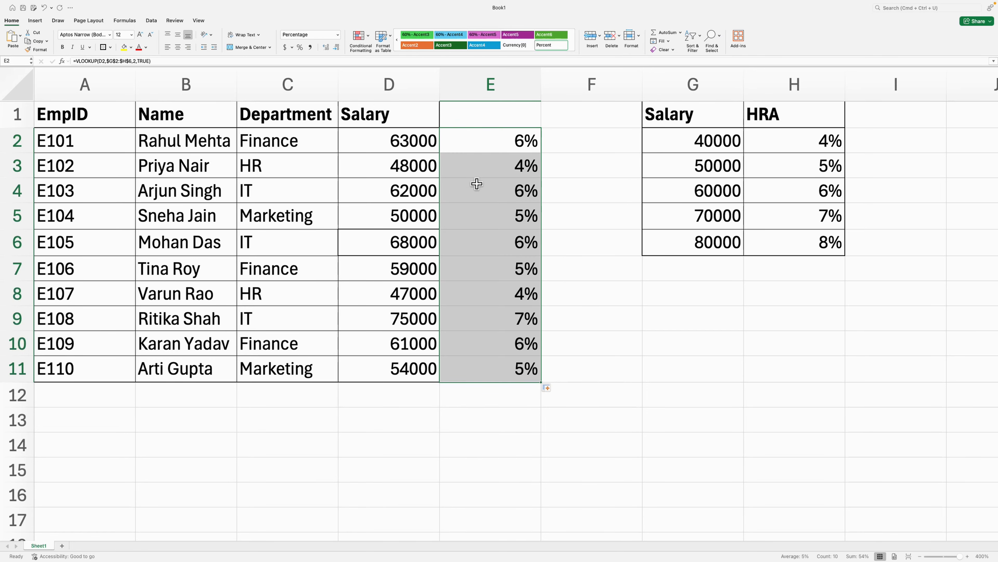
Compare the HRA rates in E3:E6 with the salaries in D3:D6 and the slab table in columns G and H.
left_click(426, 173)
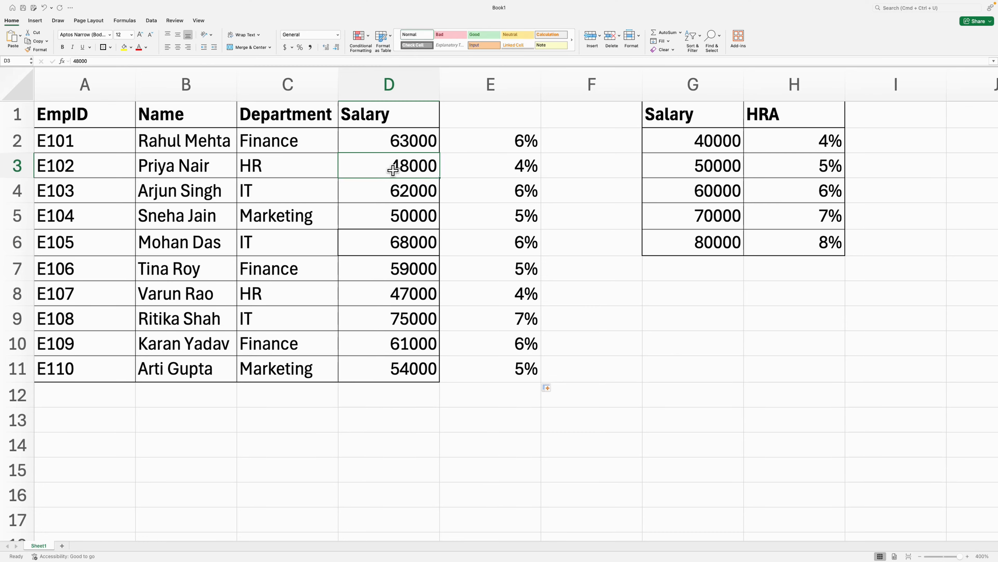
left_click(702, 151)
left_click(816, 148)
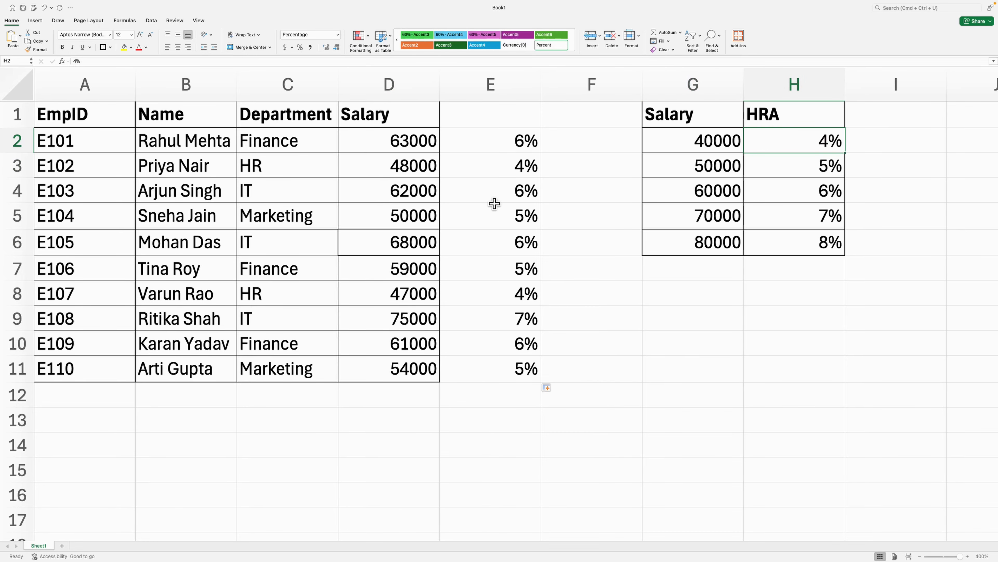
left_click(425, 197)
left_click(519, 194)
left_click(426, 218)
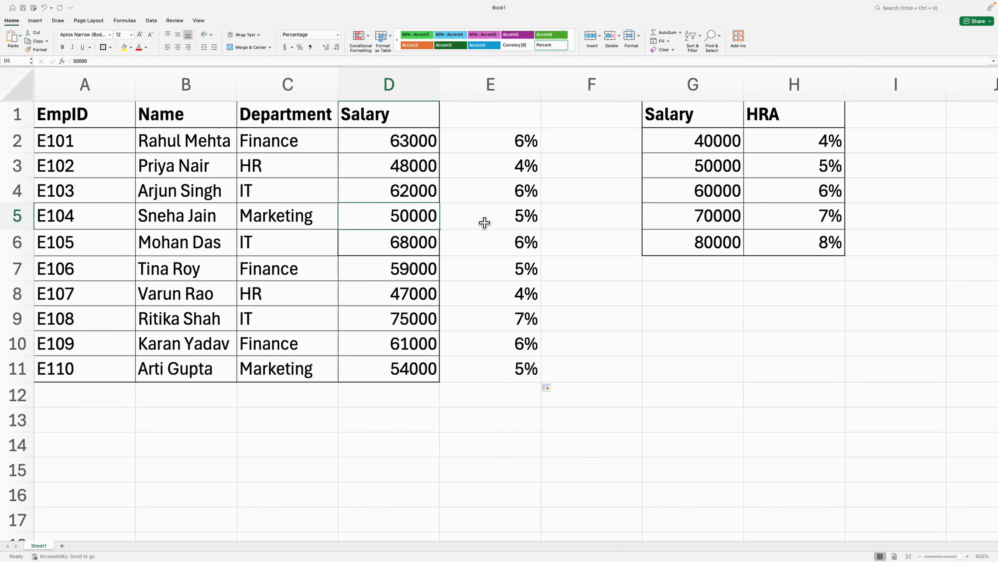
left_click(484, 224)
left_click(517, 252)
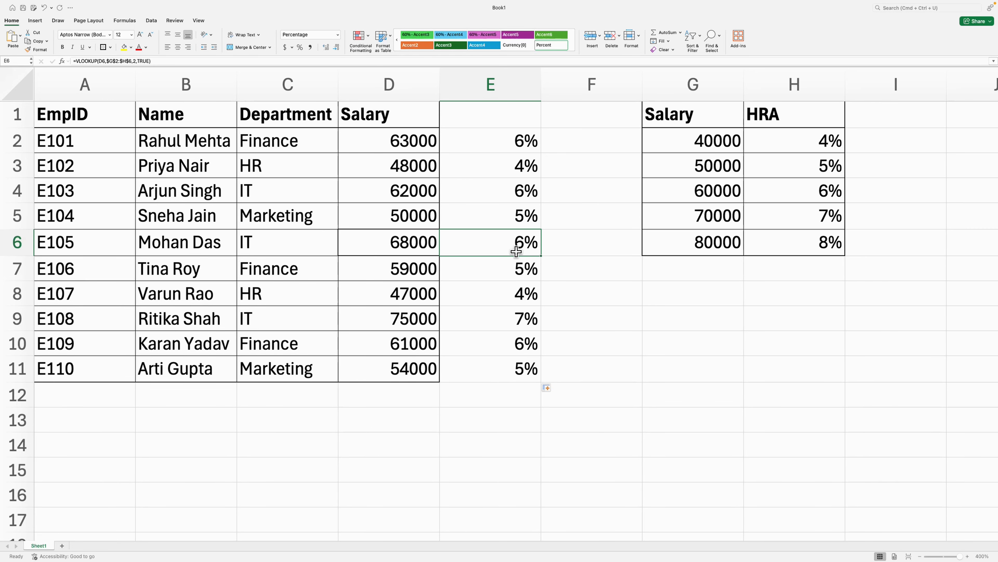
Change the salary in D2 to 69000 to test the approximate-match HRA lookup.
left_click(433, 148)
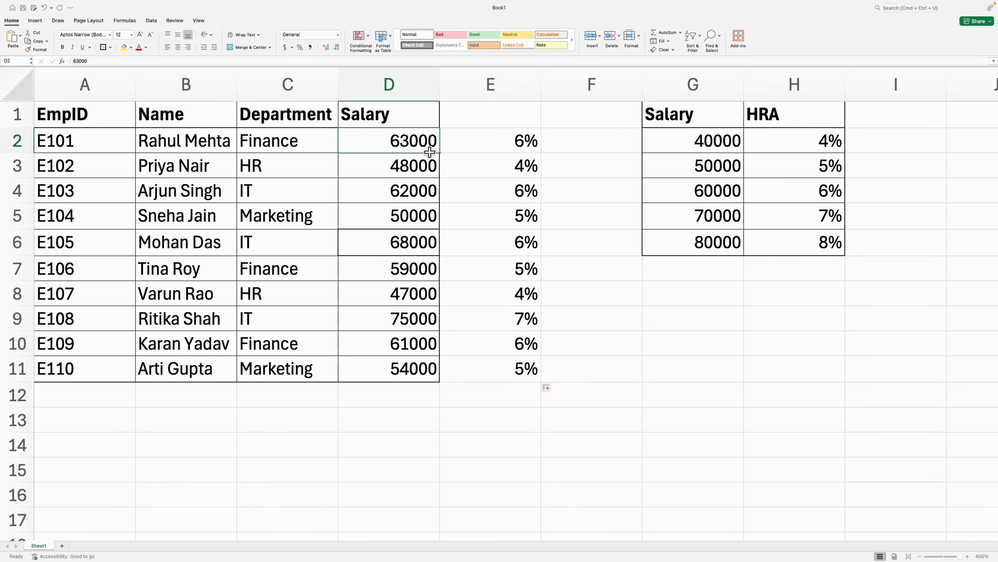
double_click(416, 149)
key("BackSpace")
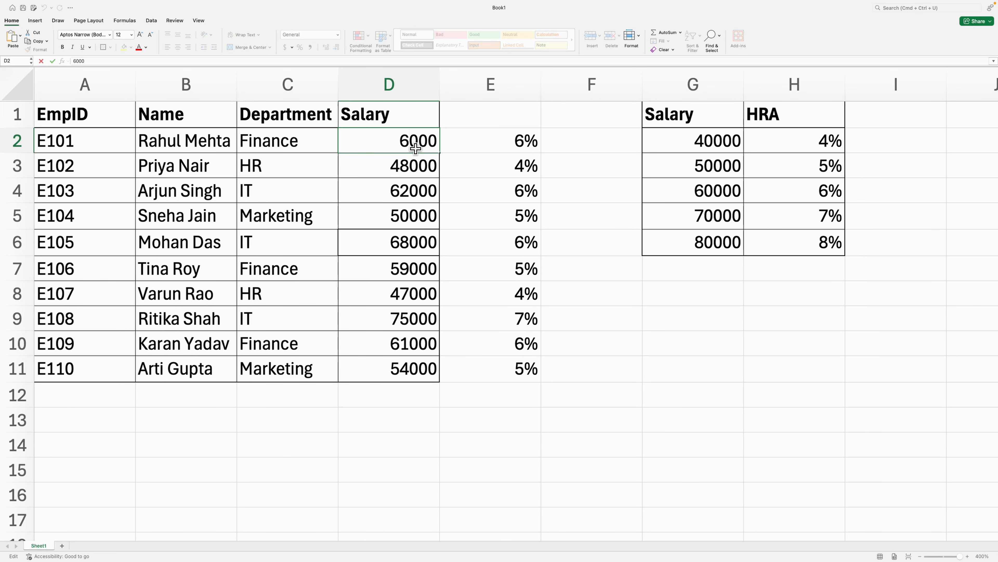
type("9")
key("Return")
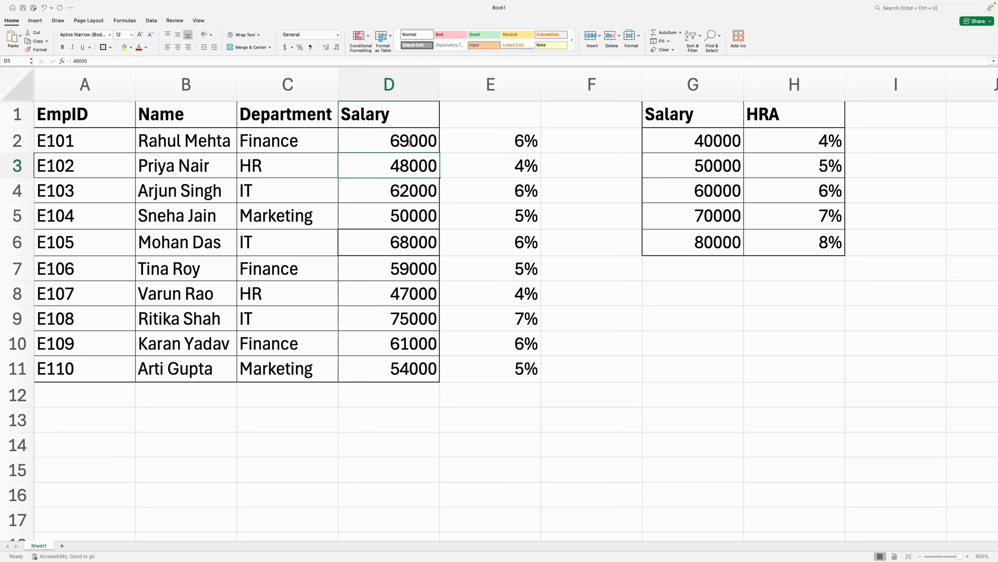
Raise the salary in D2 to 70000 to test the lookup at the next slab boundary.
double_click(411, 142)
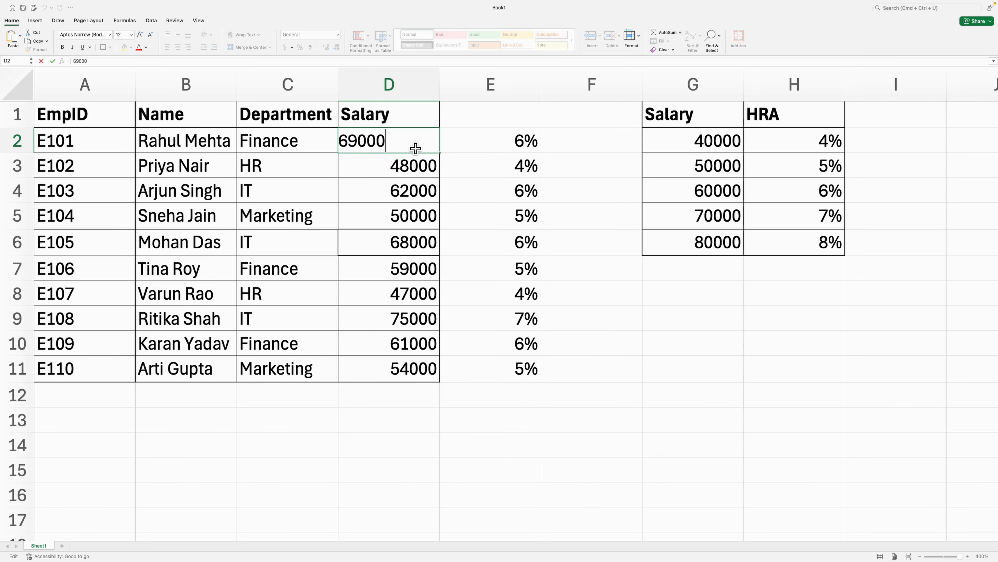
left_click(362, 141)
key("BackSpace")
key("BackSpace")
type("70")
key("Return")
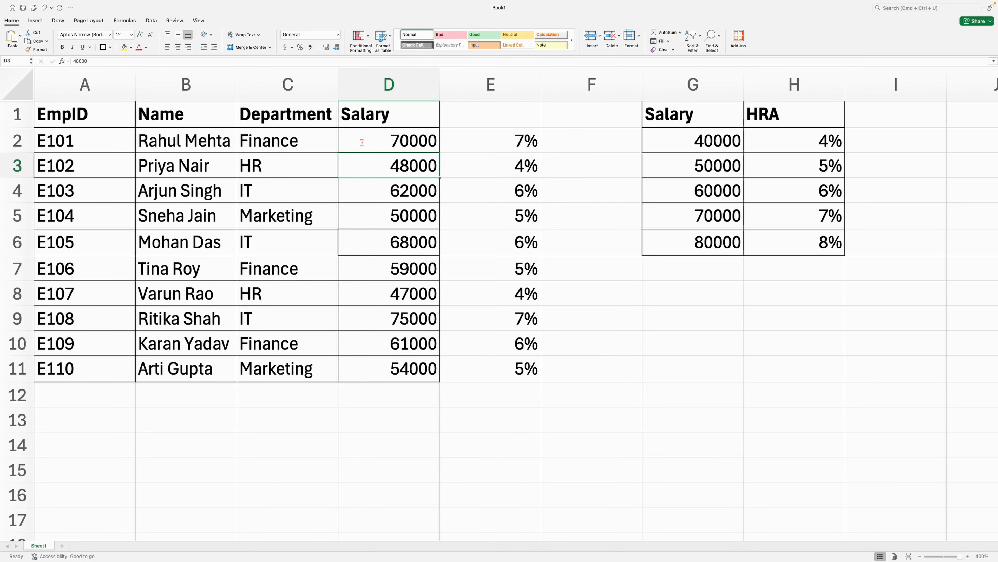
Return the salary in D2 to 69000 and compare it with the 60000 and 70000 slabs in G4:H5.
left_click(404, 141)
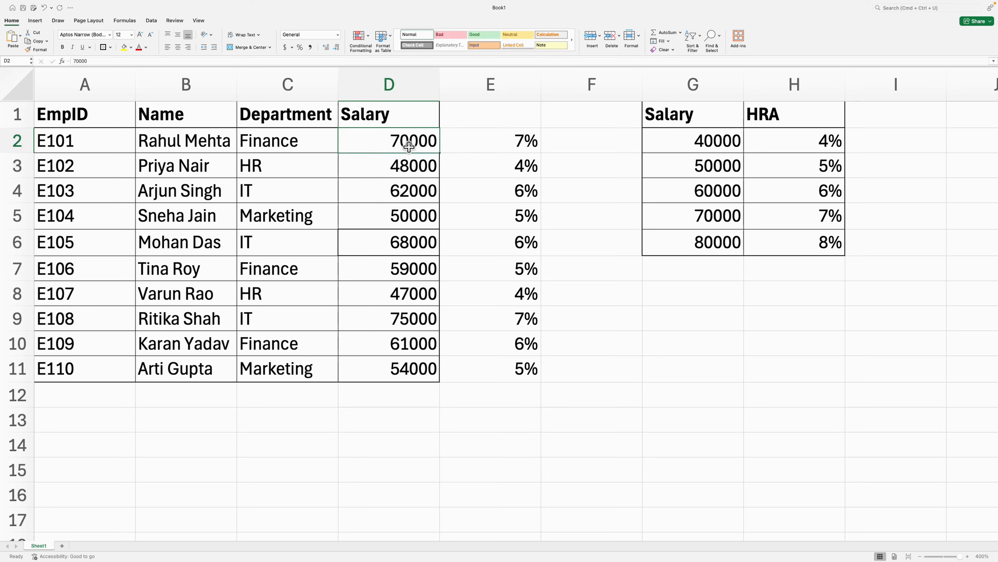
type("69000")
key("Return")
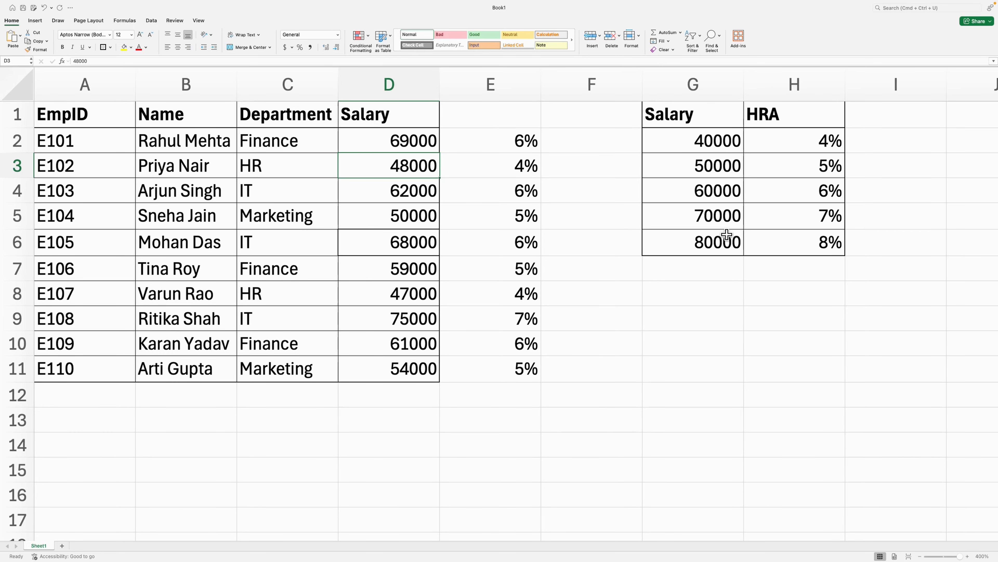
left_click(726, 201)
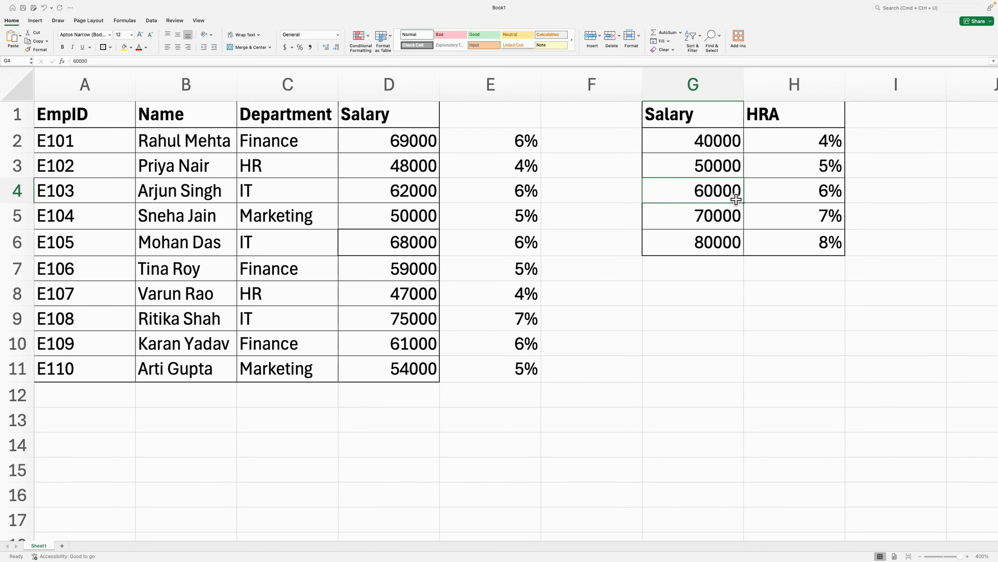
left_click_drag(731, 194, 793, 197)
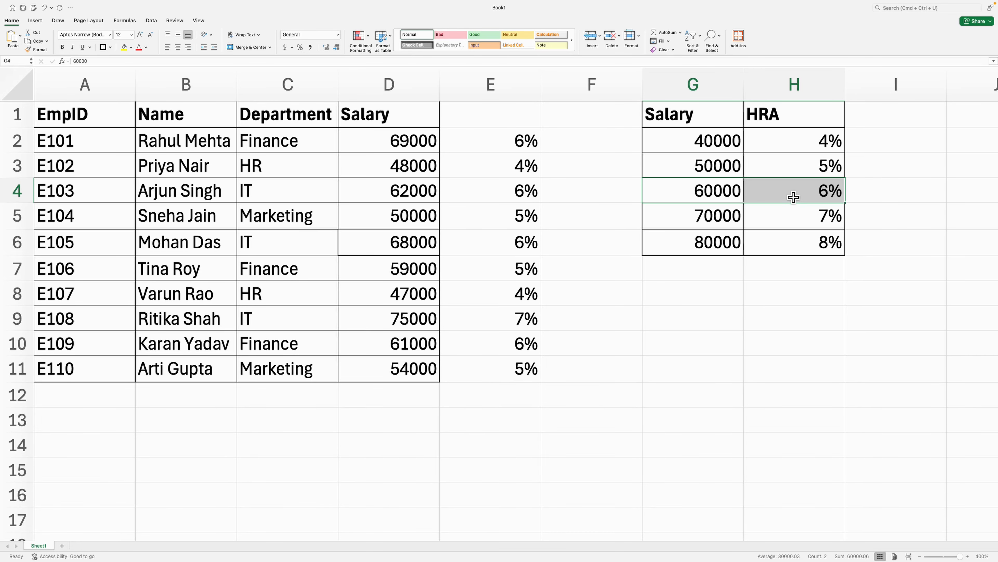
left_click(719, 216)
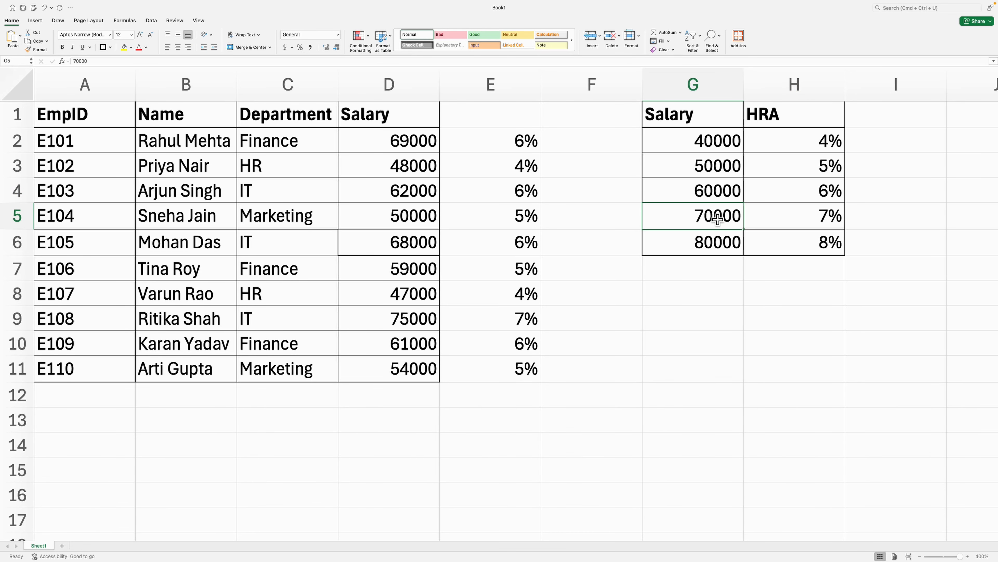
left_click_drag(718, 223, 732, 202)
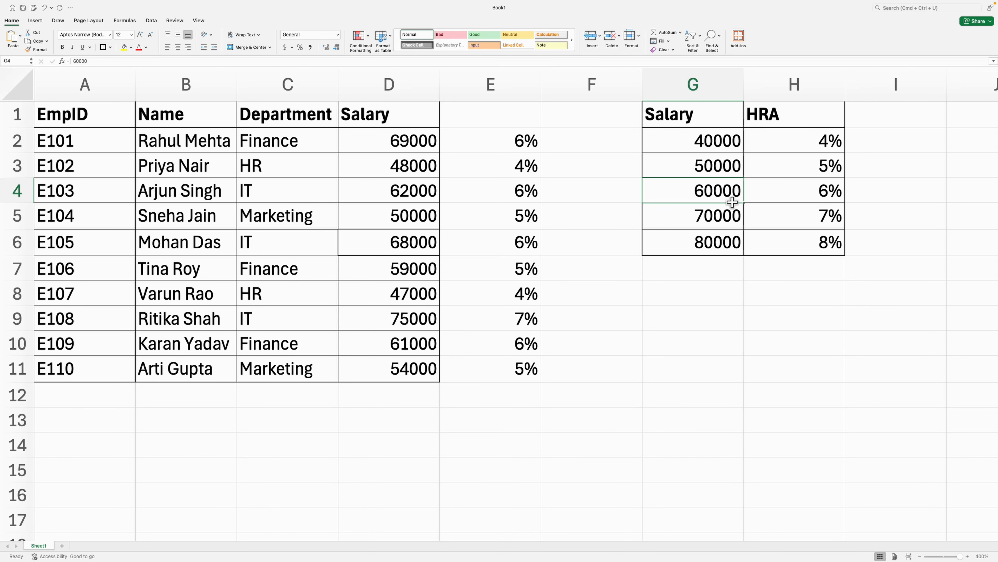
left_click(727, 216)
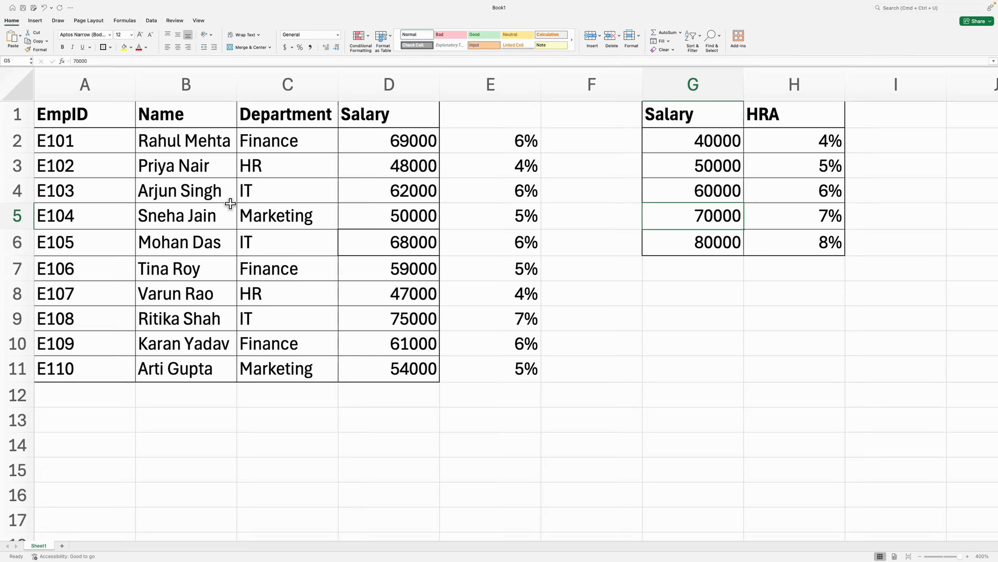
Review the employee IDs and names in columns A and B, and clear the HRA lookup formulas from E2:E11.
left_click_drag(103, 144, 91, 367)
left_click(420, 246)
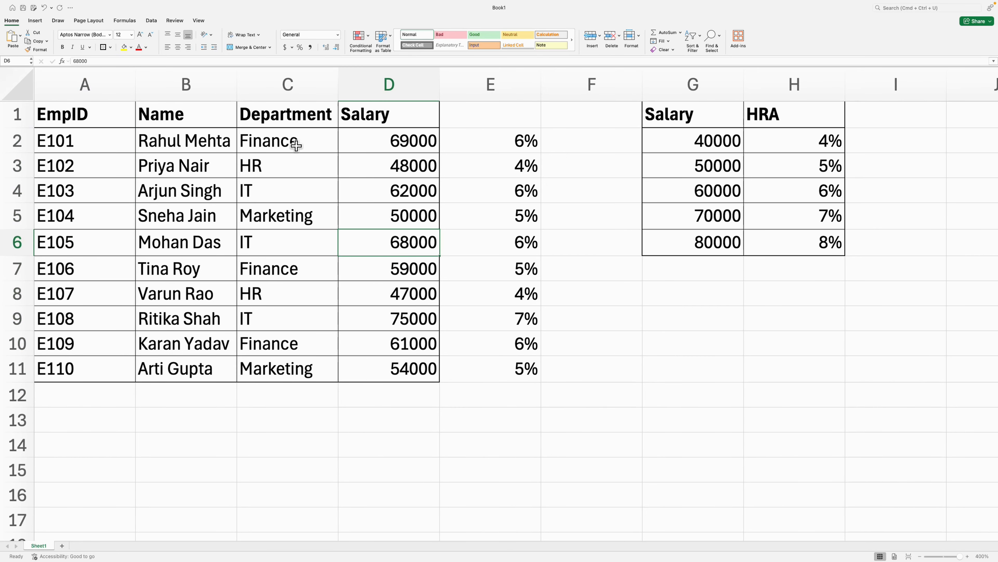
left_click_drag(177, 143, 177, 351)
left_click(95, 172)
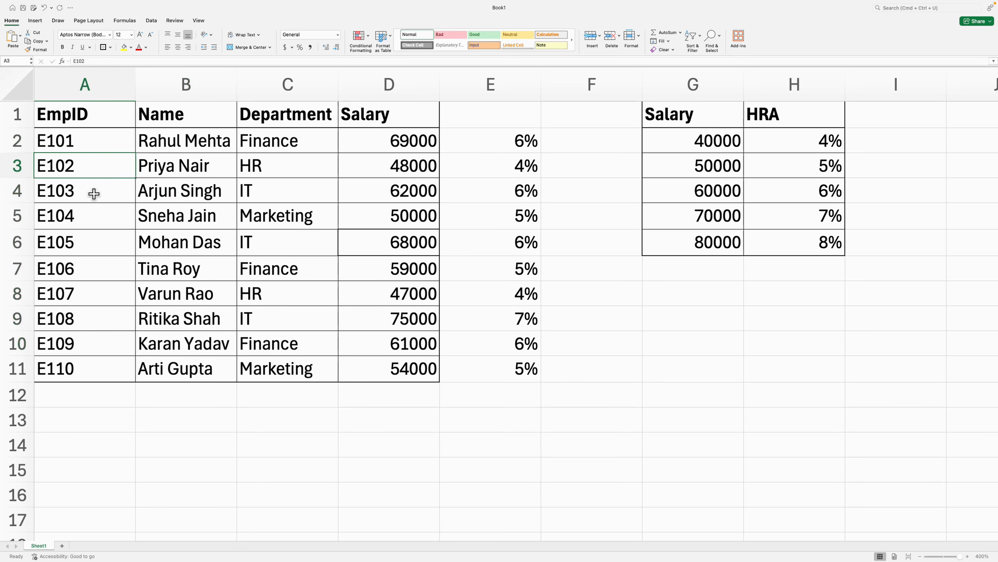
left_click(100, 200)
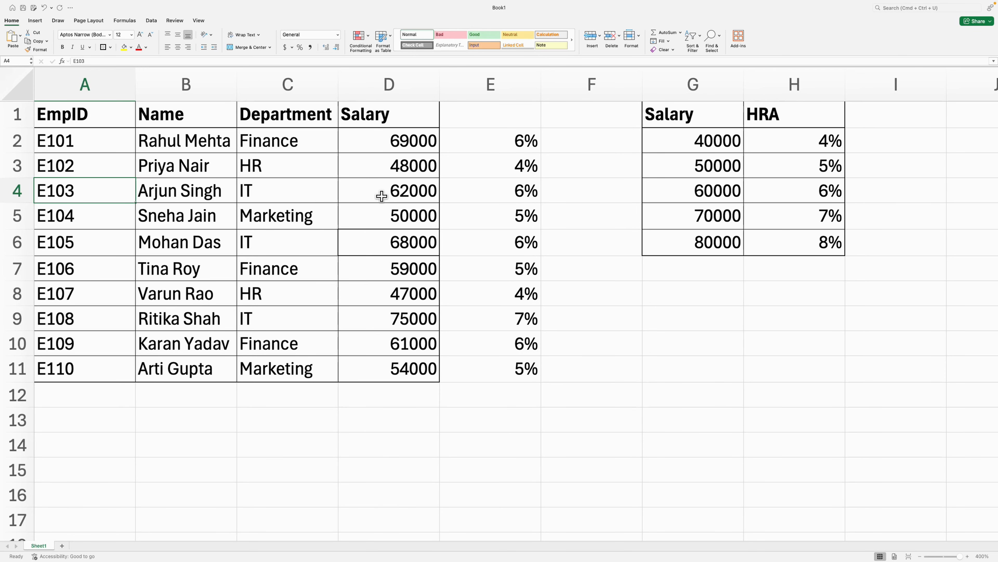
left_click_drag(517, 138, 503, 366)
key("Delete")
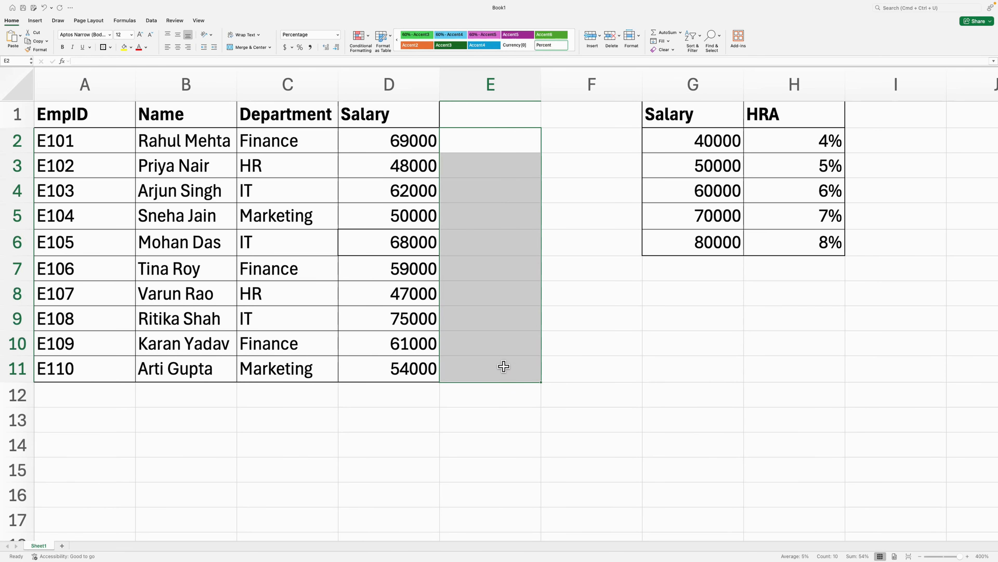
Reset the number format of the whole column E to General.
left_click(507, 149)
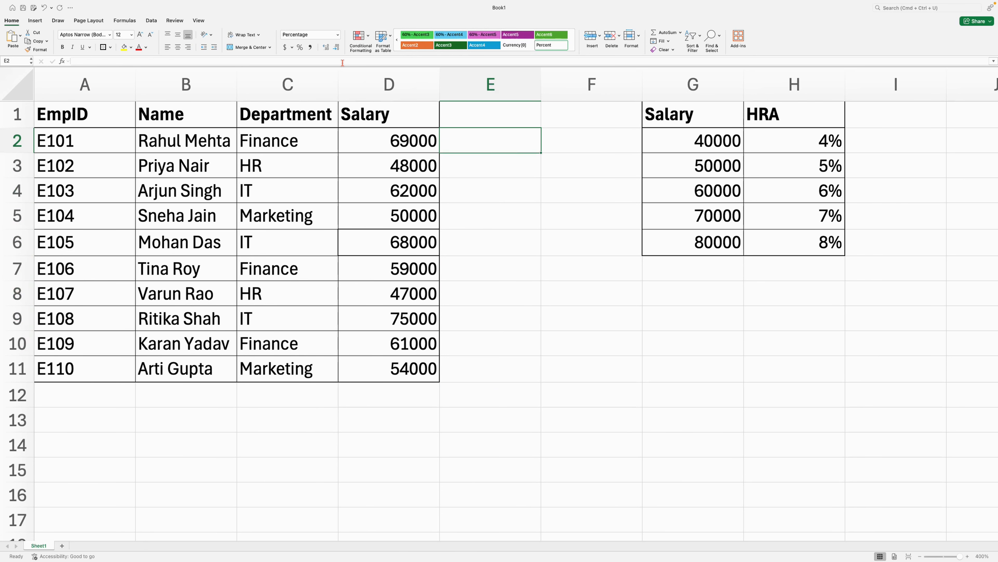
left_click(491, 86)
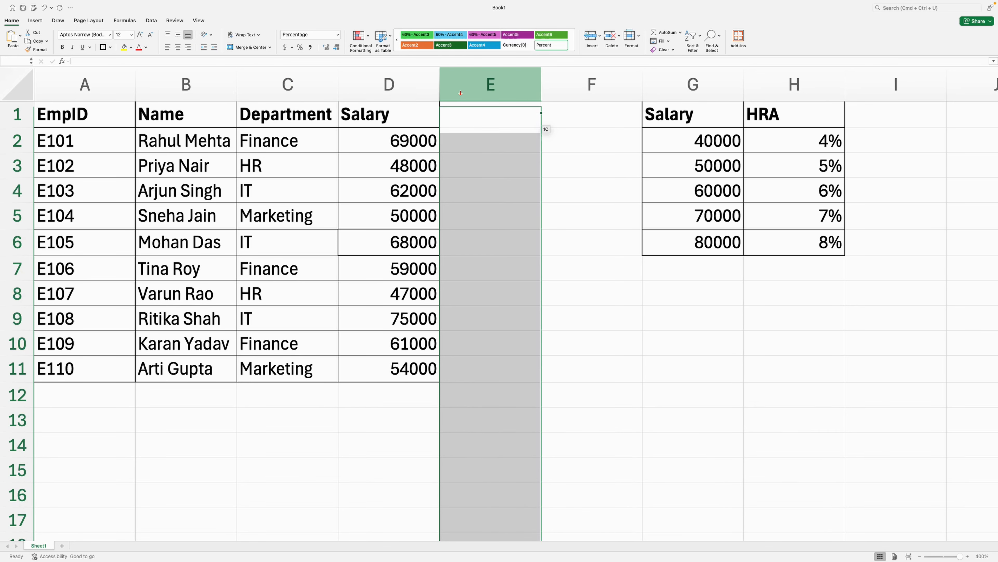
left_click(335, 36)
left_click(310, 47)
Start a VLOOKUP formula in E2 with B2 as the lookup value and the absolute range $A$2:$B$11 as the table array.
left_click(478, 150)
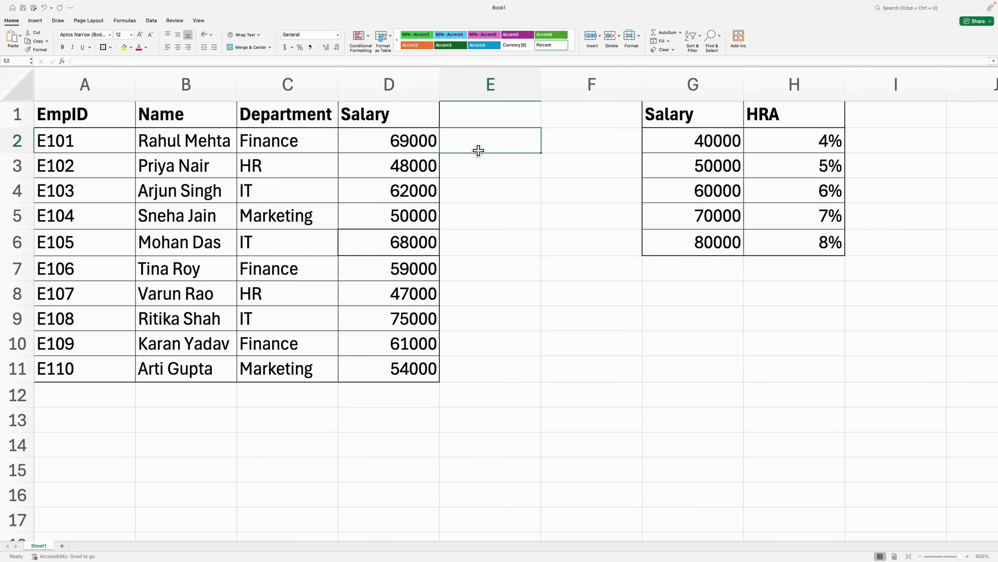
type("=vl")
key("Tab")
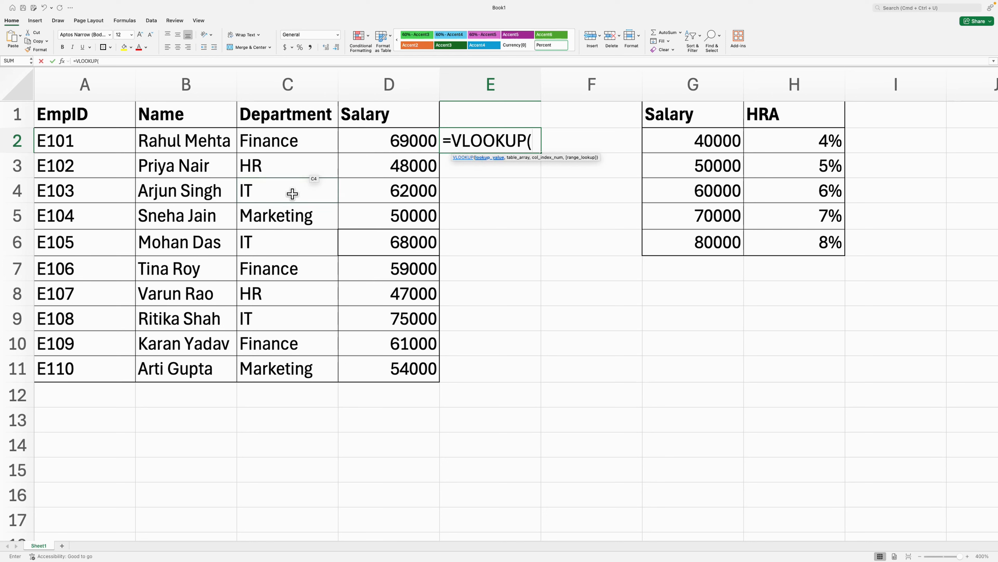
left_click(213, 152)
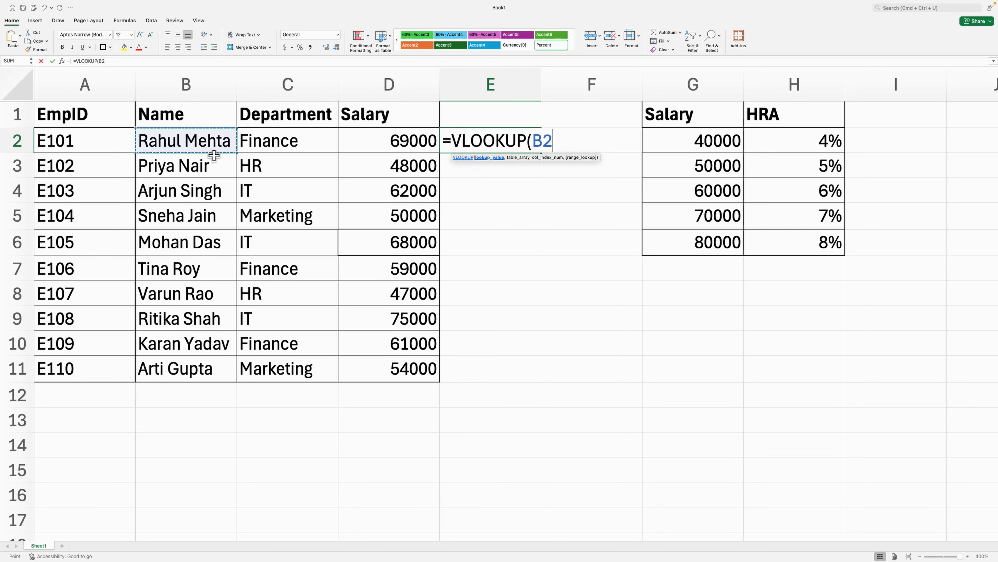
type(",")
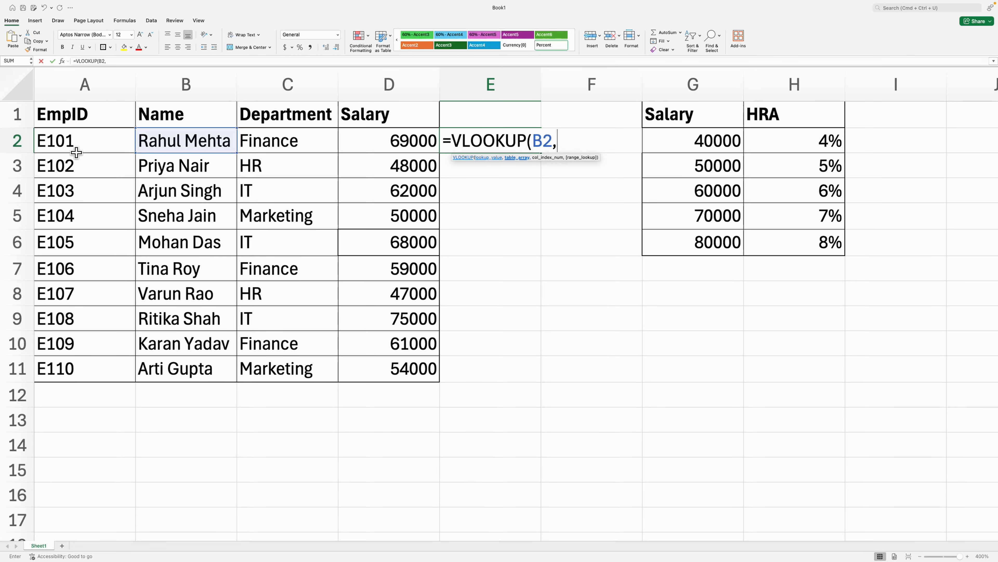
left_click_drag(74, 149, 189, 368)
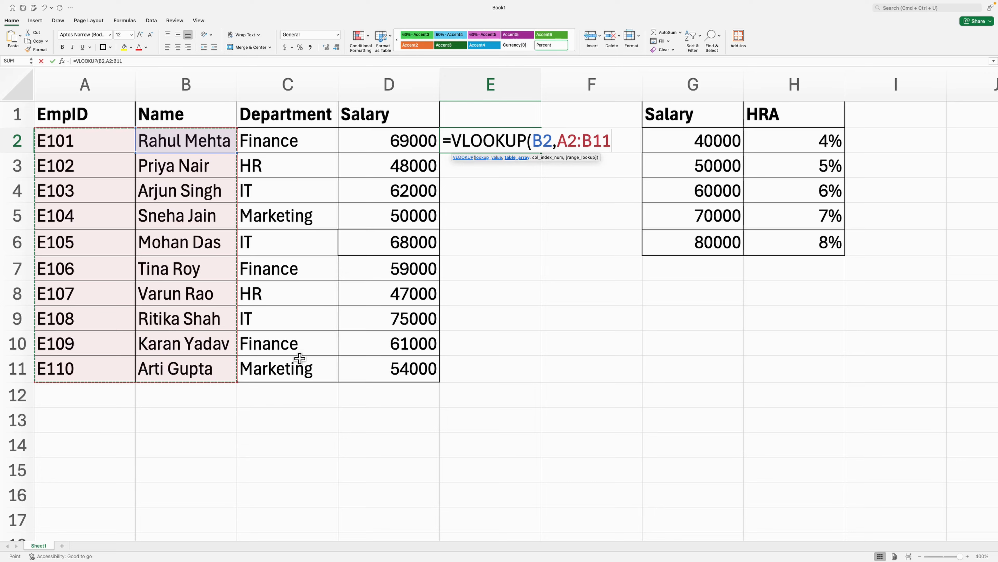
key("F4")
type(",")
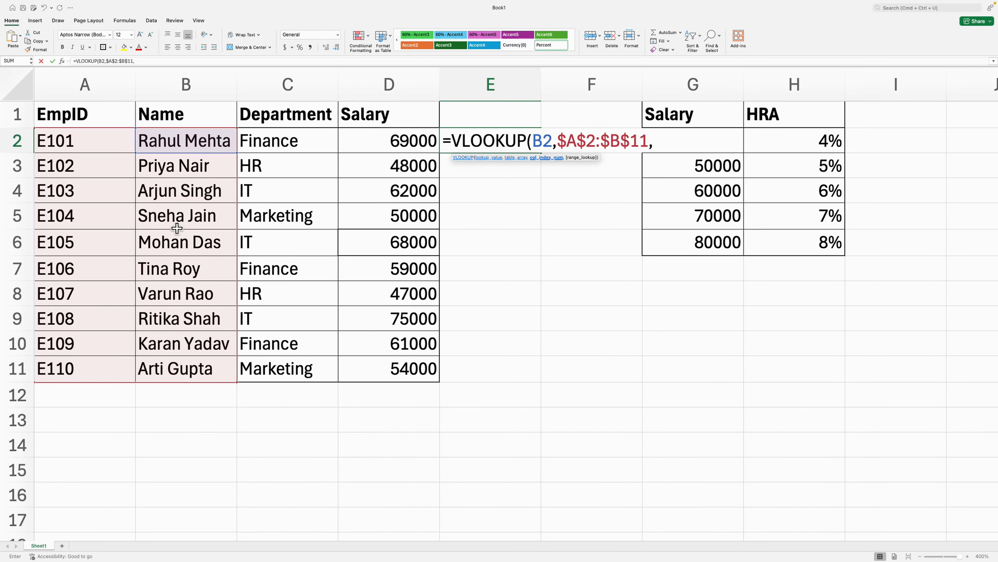
Complete the VLOOKUP in E2 with column index 2 and FALSE for an exact match.
type("2,")
key("Down")
key("Tab")
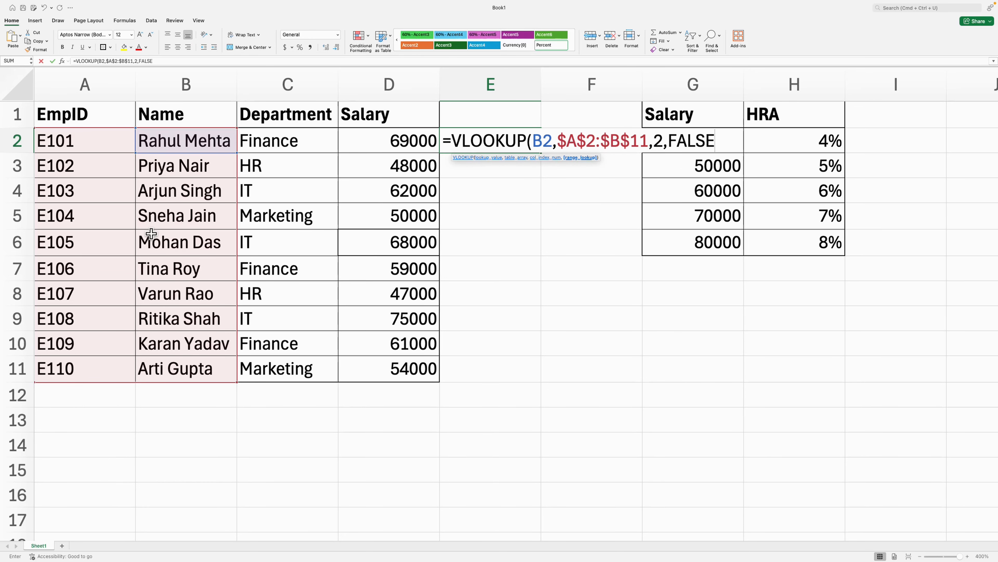
type(")")
key("Return")
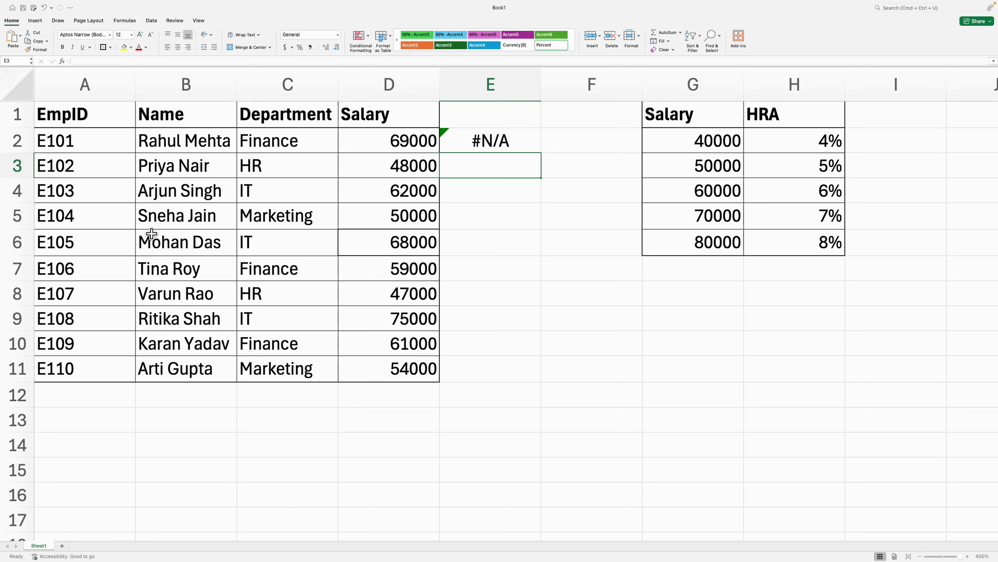
Clear the VLOOKUP from E2 and enter =CHOOSE({1,2},B2,A2) in its place.
left_click(491, 141)
key("Delete")
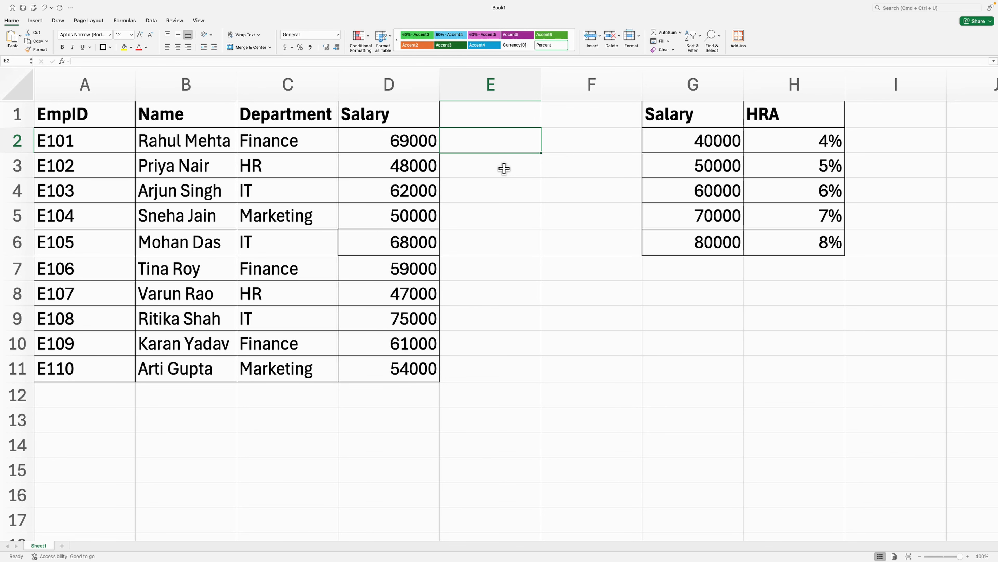
type("=choo")
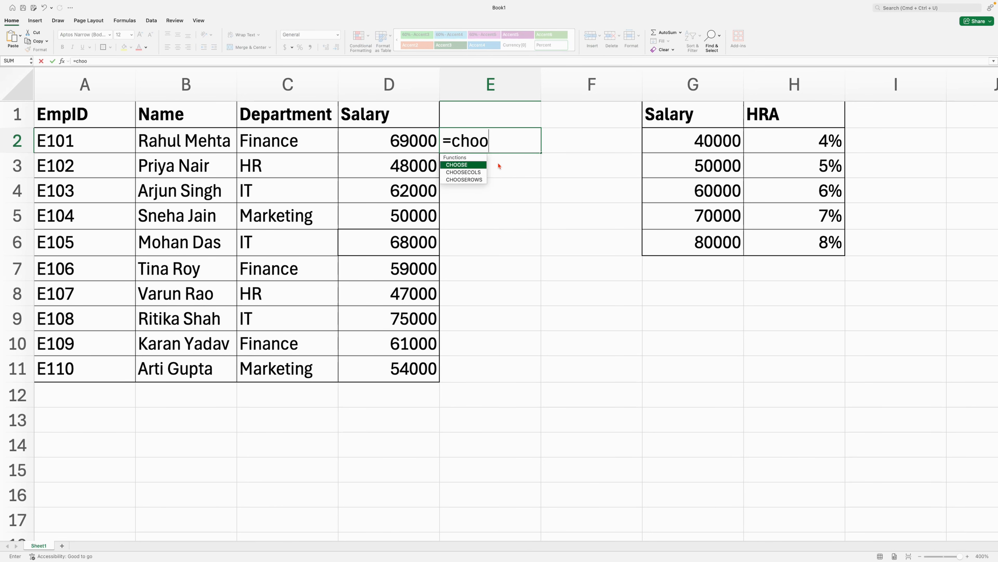
key("Tab")
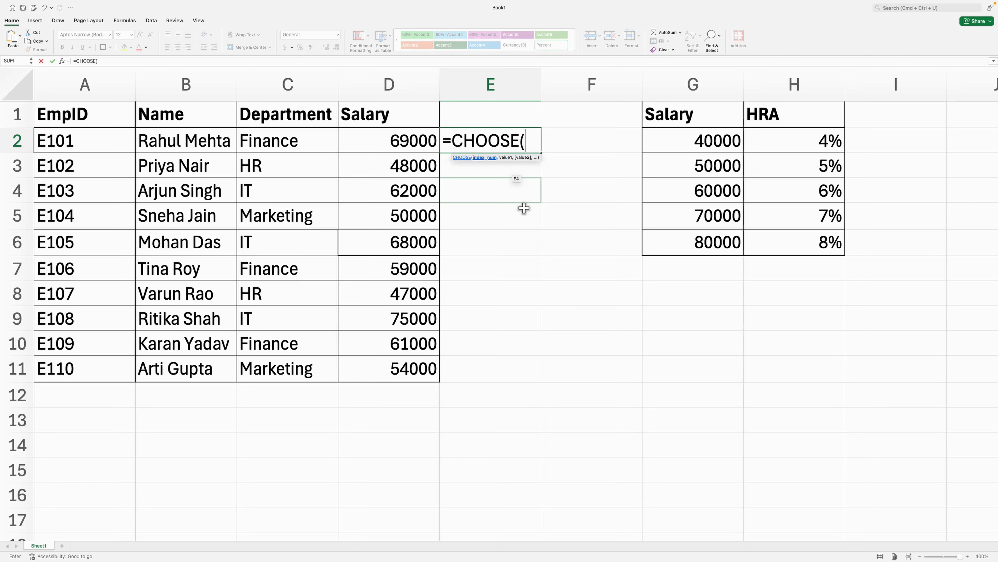
type("{1,2},")
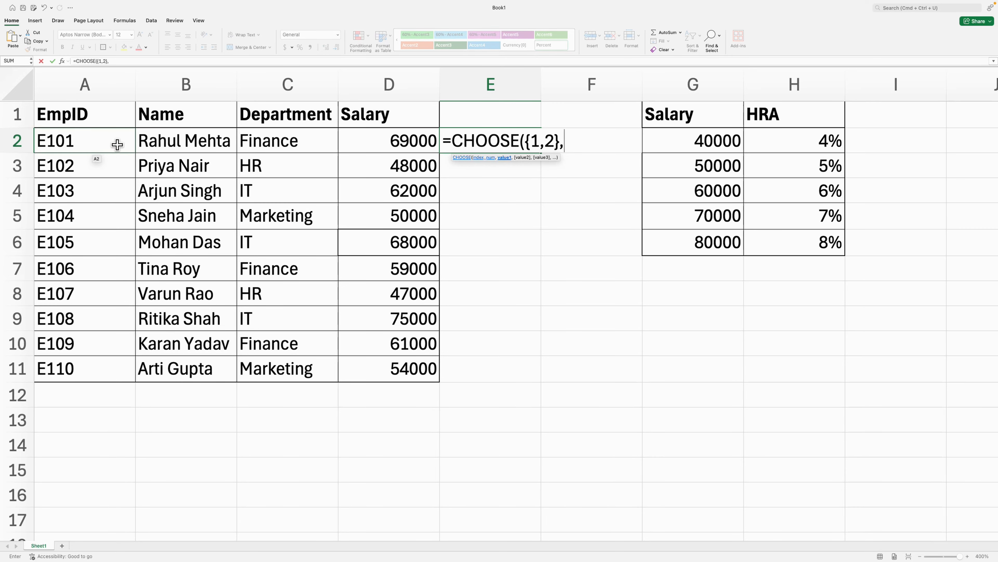
left_click_drag(179, 146, 204, 156)
type(",")
left_click(99, 154)
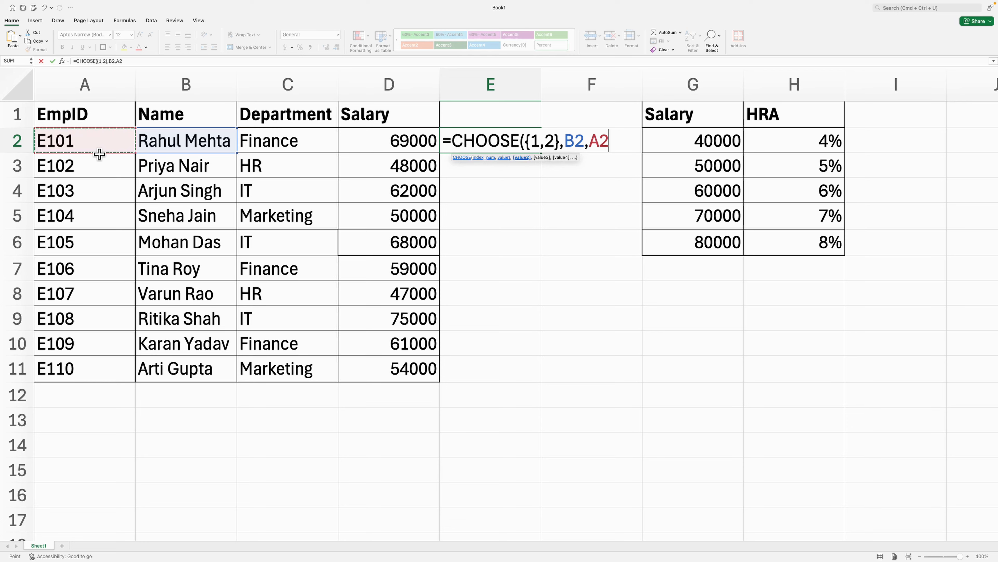
type(")")
key("Return")
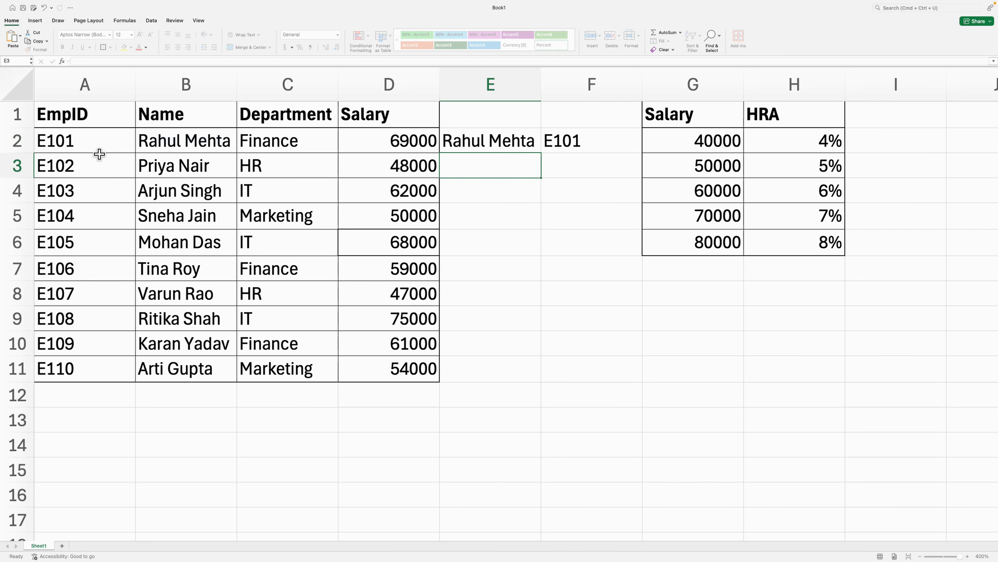
Examine how the CHOOSE formula in E2 arranges the name and employee ID across E2 and F2.
left_click(495, 146)
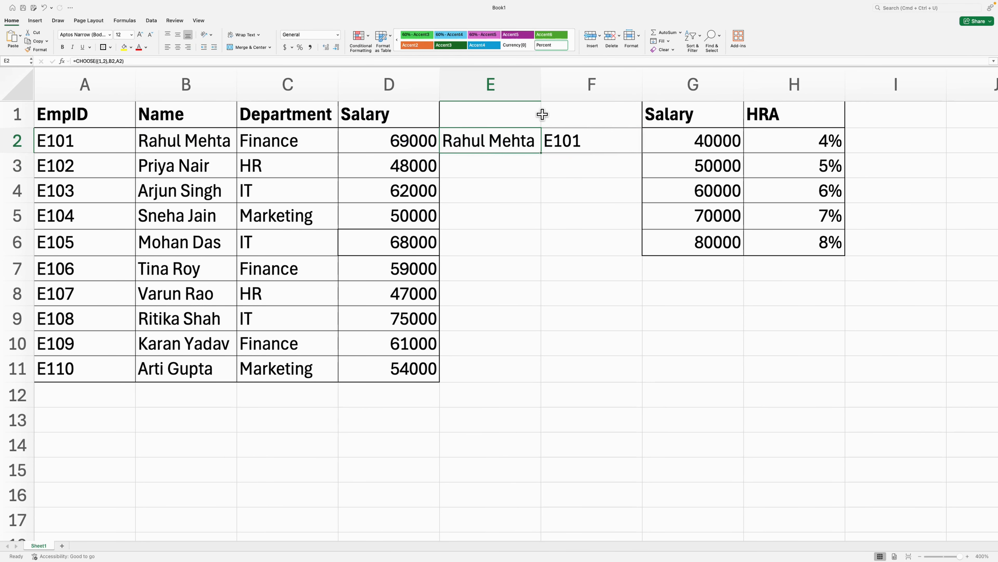
left_click(567, 151)
left_click(530, 151)
left_click(516, 188)
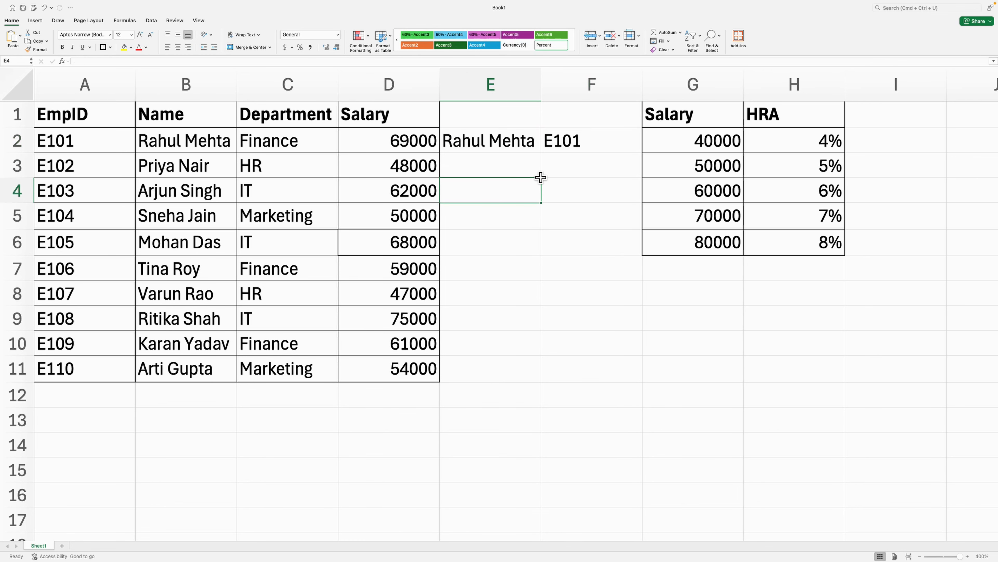
left_click(536, 169)
key("Up")
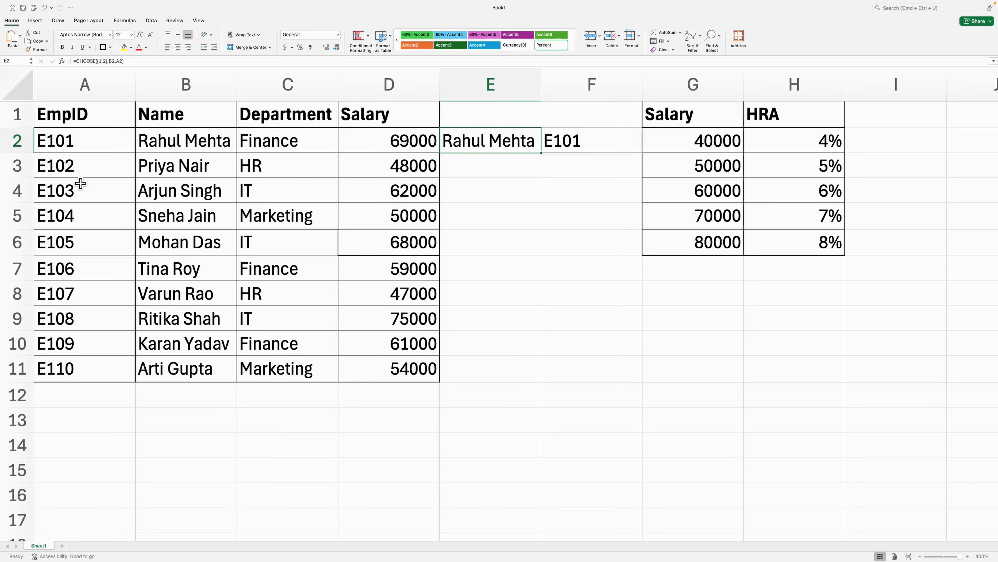
left_click(591, 139)
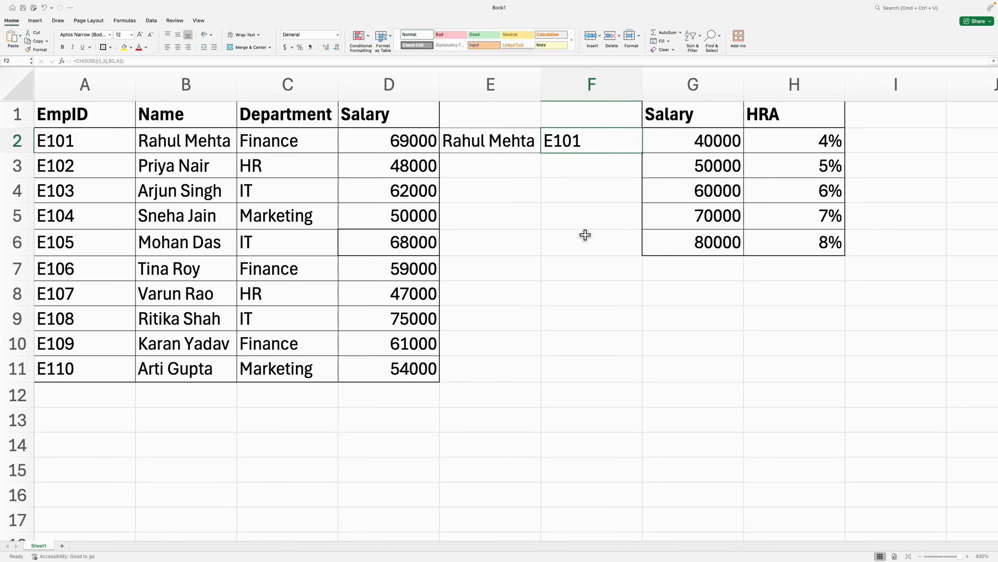
left_click(500, 149)
double_click(500, 149)
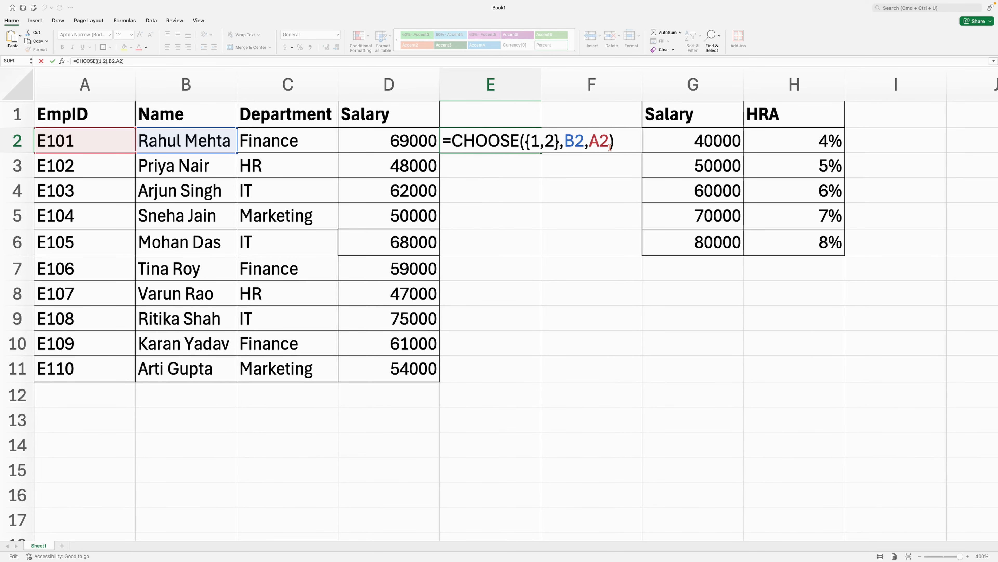
key("Return")
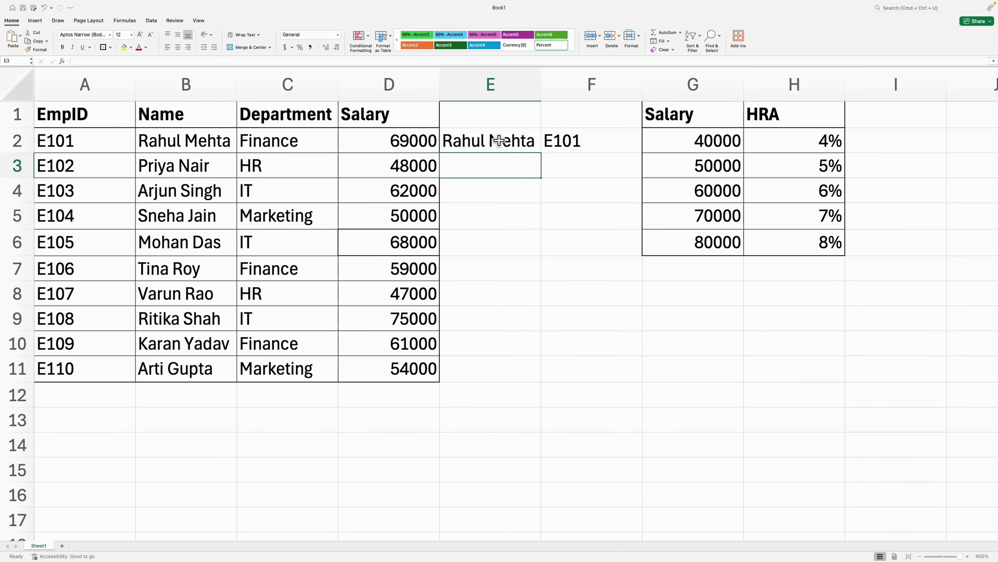
left_click(586, 141)
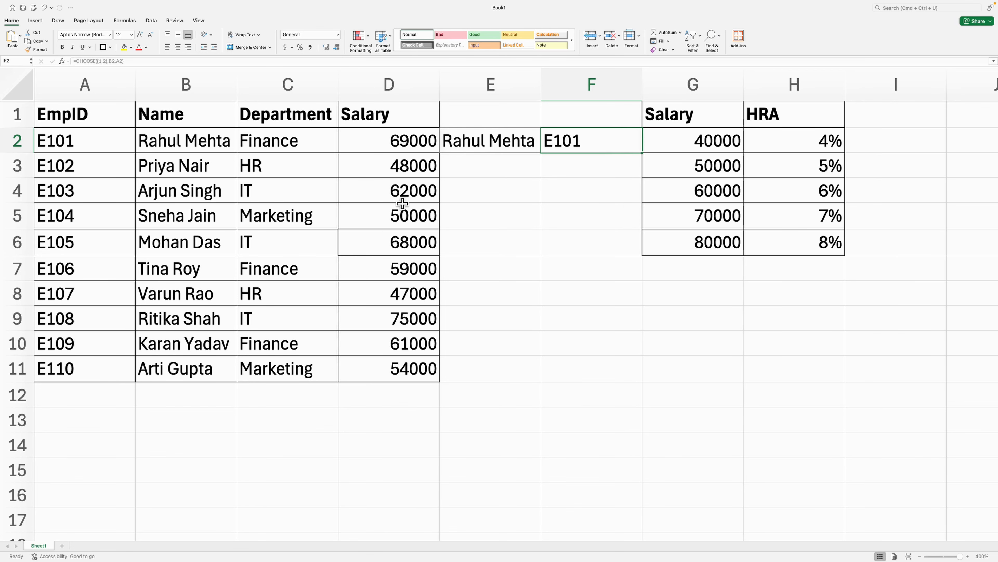
Wrap the CHOOSE formula in E2 in a VLOOKUP that uses B2 as its lookup value.
left_click(508, 151)
key("Left")
key("Left")
key("Left")
key("Left")
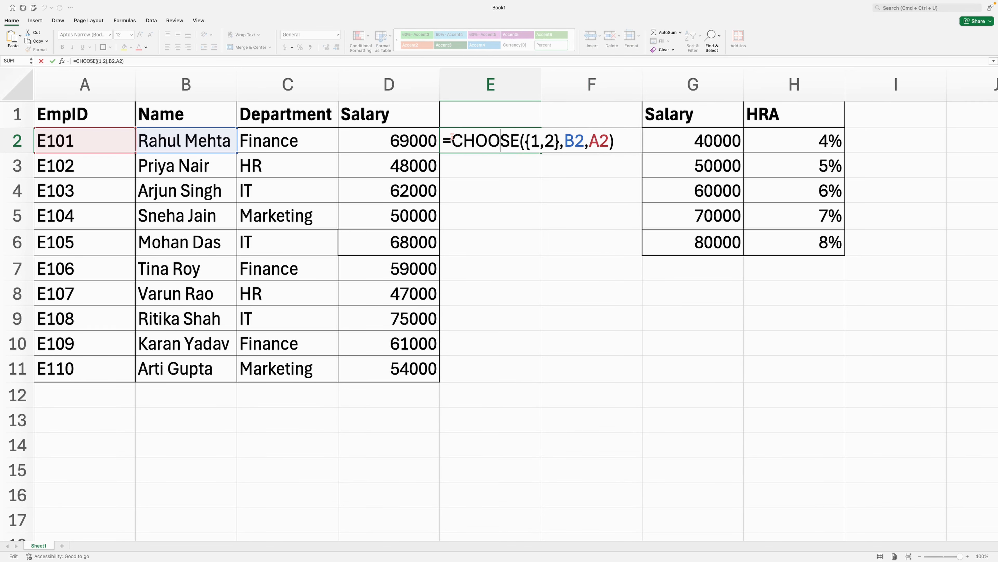
type("Vlo")
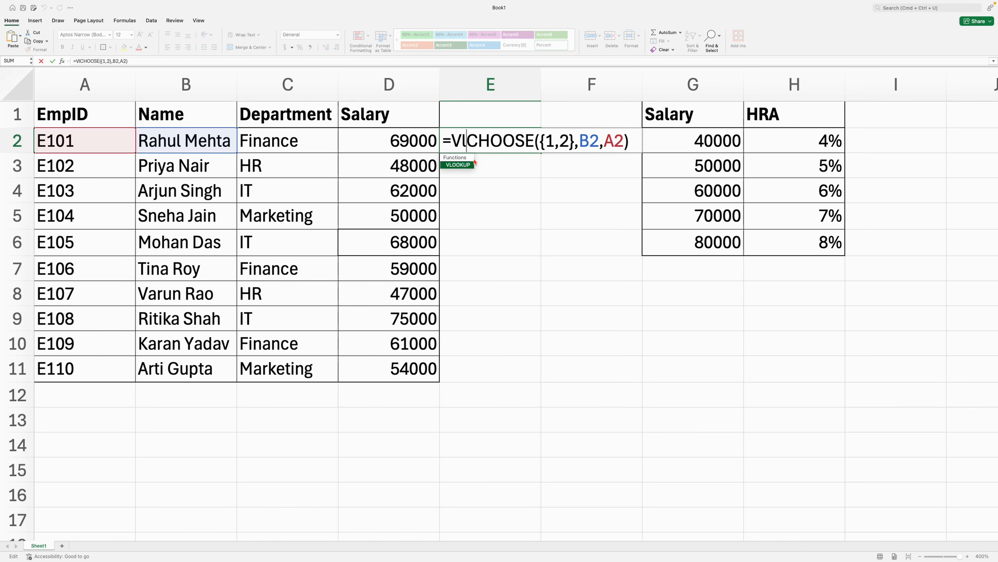
key("Tab")
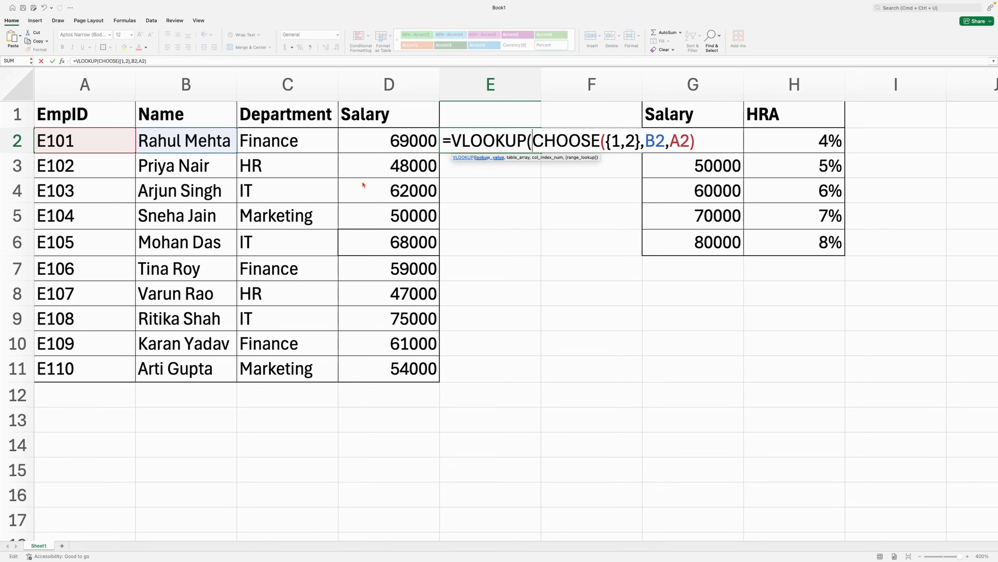
left_click(204, 152)
type(",")
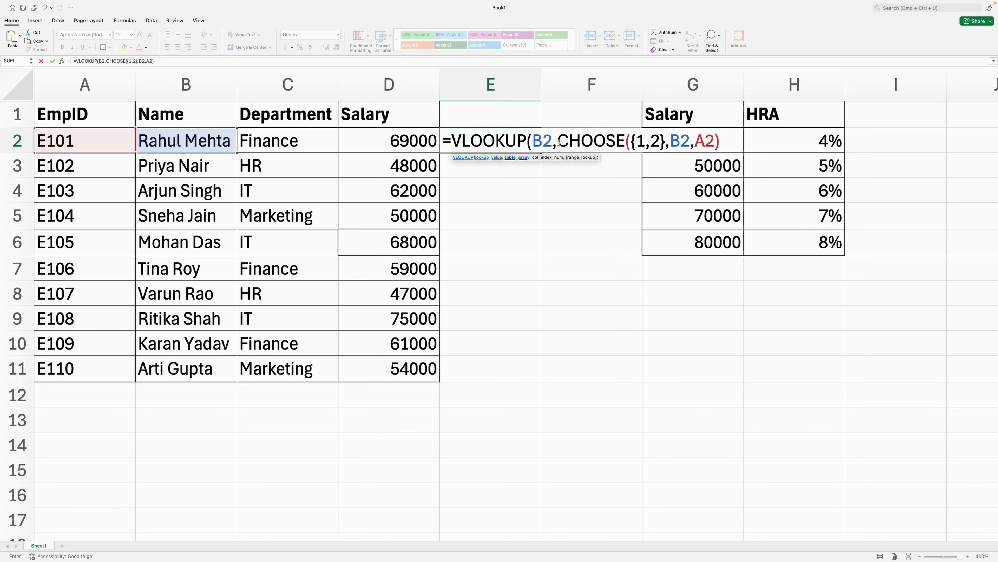
Check the CHOOSE part as the table array and finish the VLOOKUP in E2 with column index 2 and FALSE.
left_click_drag(558, 141, 721, 142)
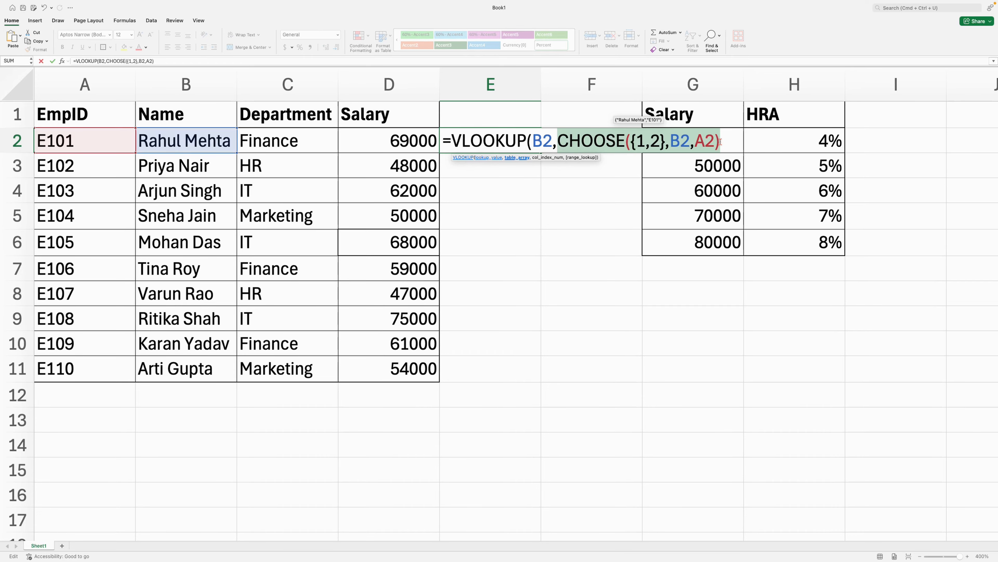
left_click(720, 142)
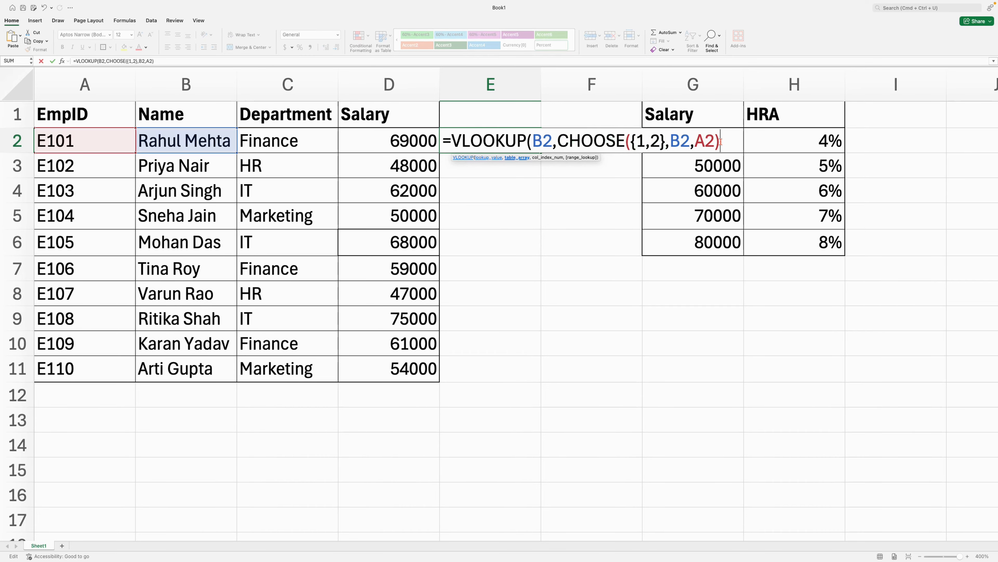
type(",2")
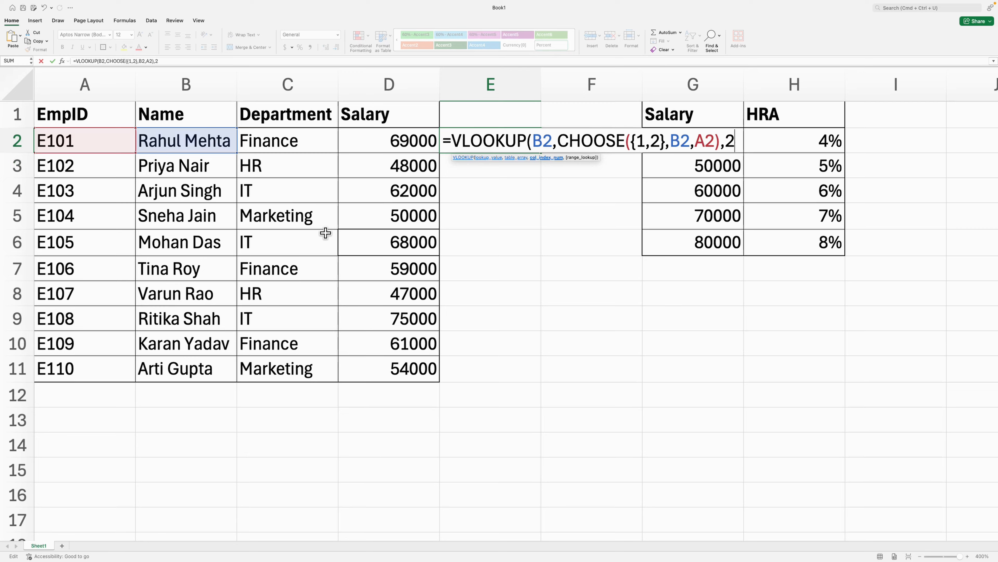
type(",")
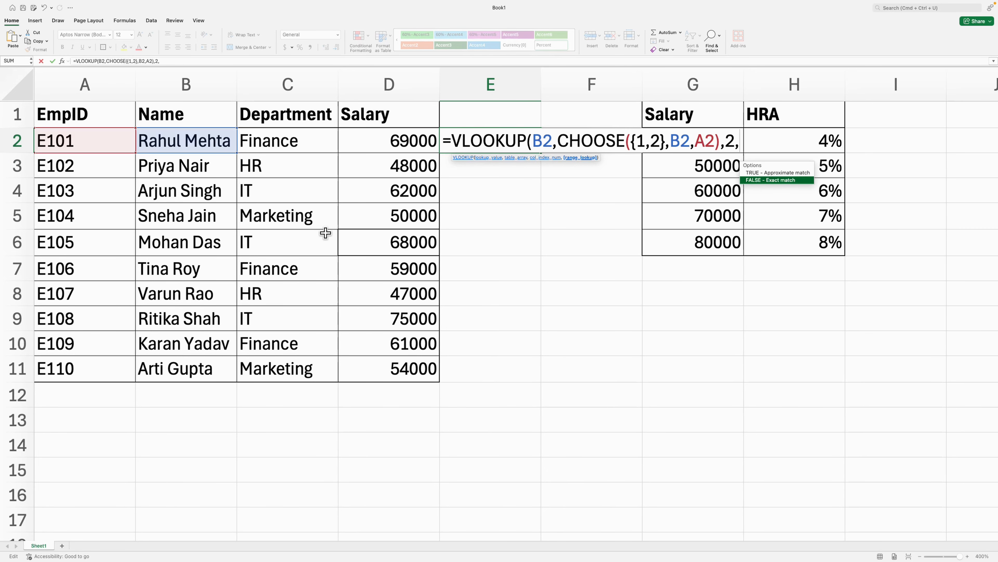
key("Tab")
type(")")
key("Return")
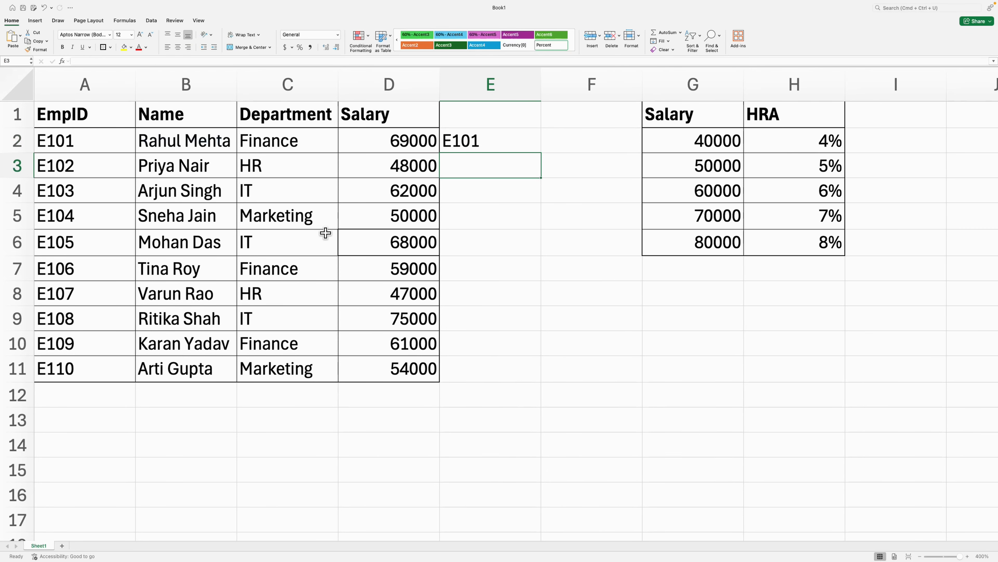
Fill the VLOOKUP and CHOOSE formula from E2 down to E11 and check the copy in E8.
left_click(469, 144)
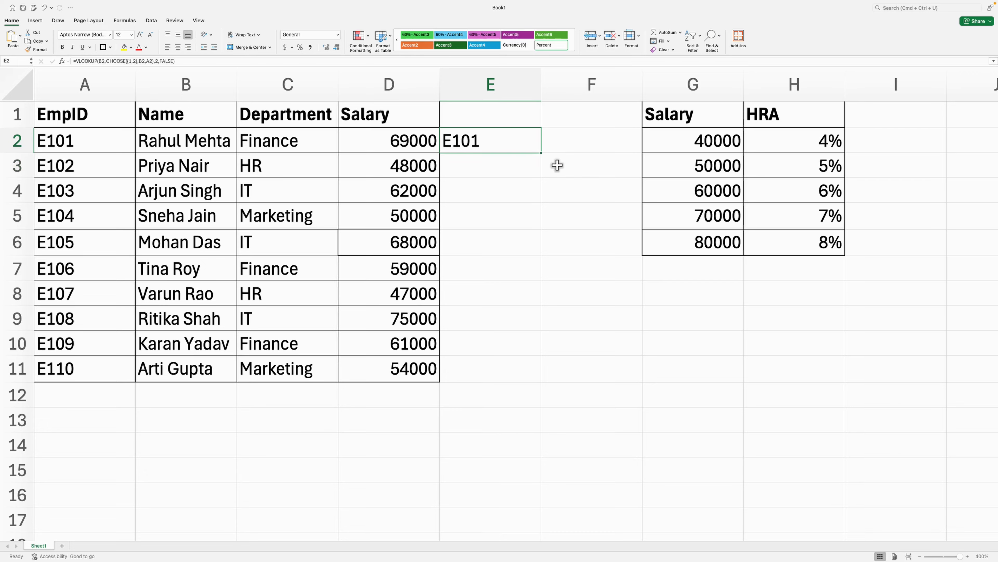
left_click_drag(548, 160, 546, 333)
left_click(517, 138)
left_click_drag(544, 155, 503, 378)
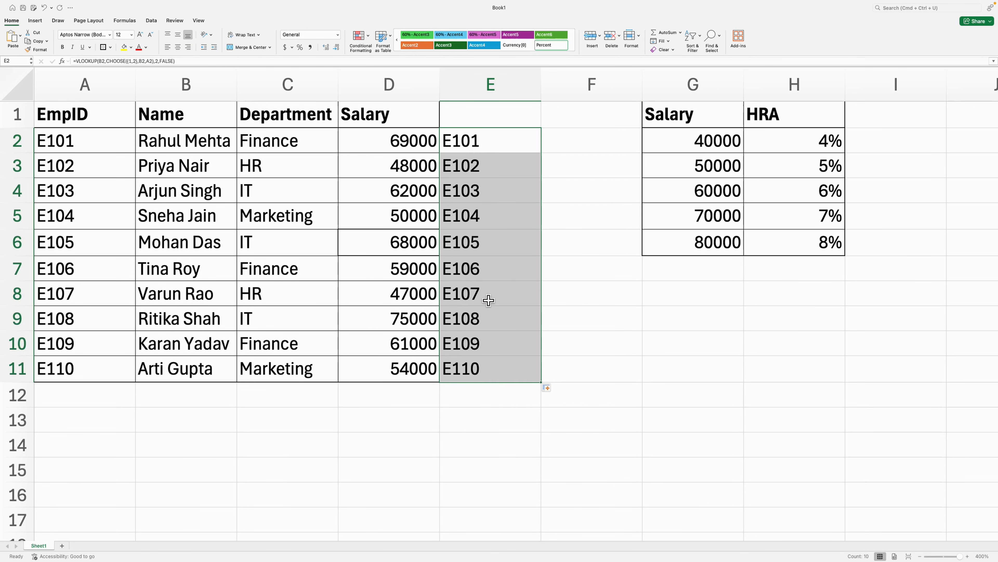
left_click(487, 292)
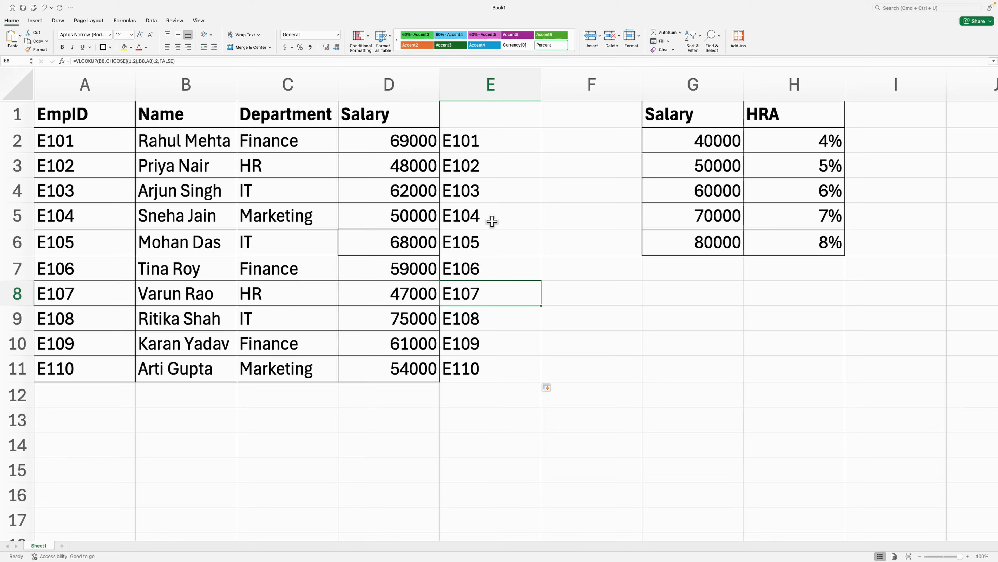
Clear the lookup formulas from E2:E11 and select E2 for a new entry.
left_click_drag(486, 140, 477, 377)
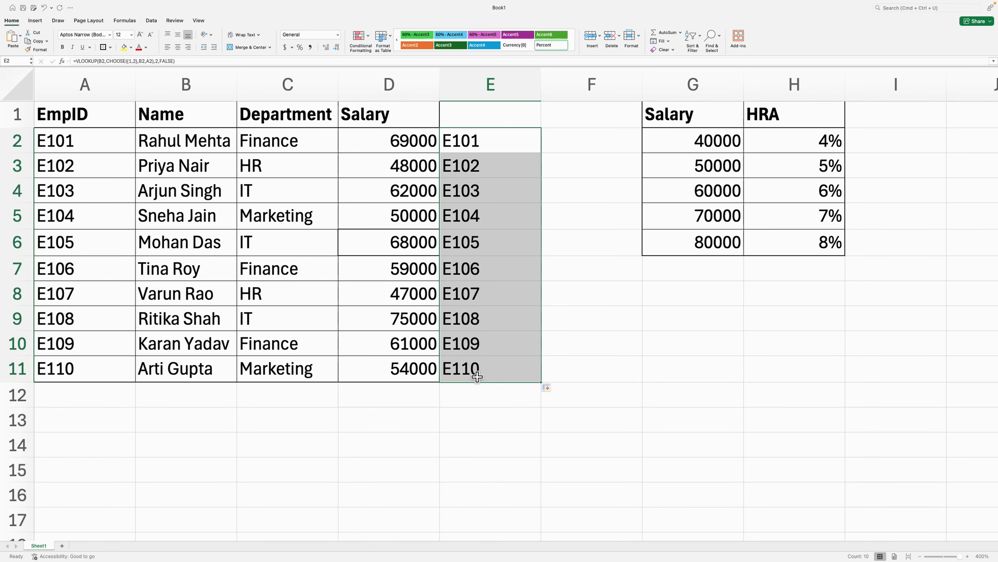
key("Delete")
left_click(504, 140)
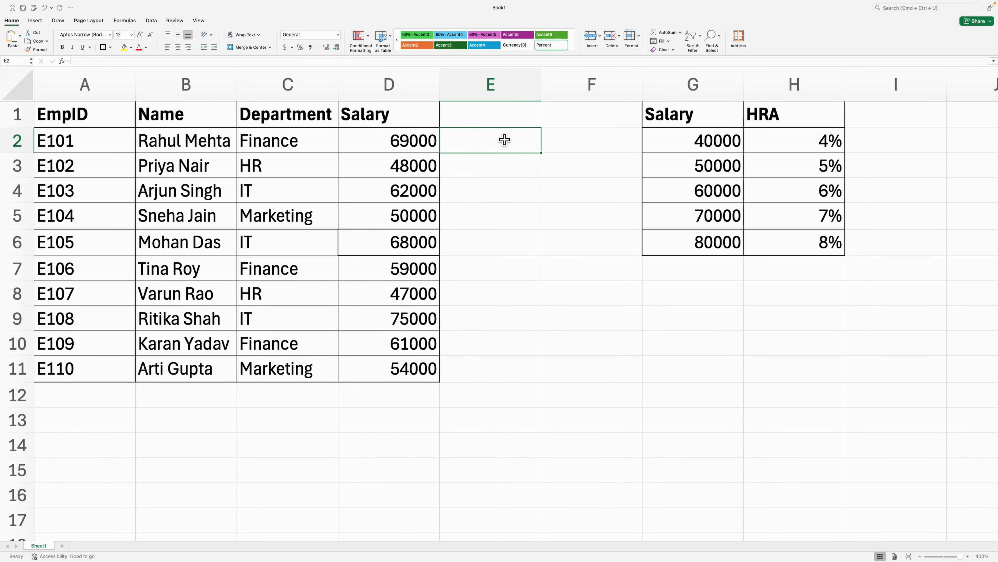
Enter a MATCH formula in E2 that looks up B2 in B2:B11 with match type 0.
type("=mat")
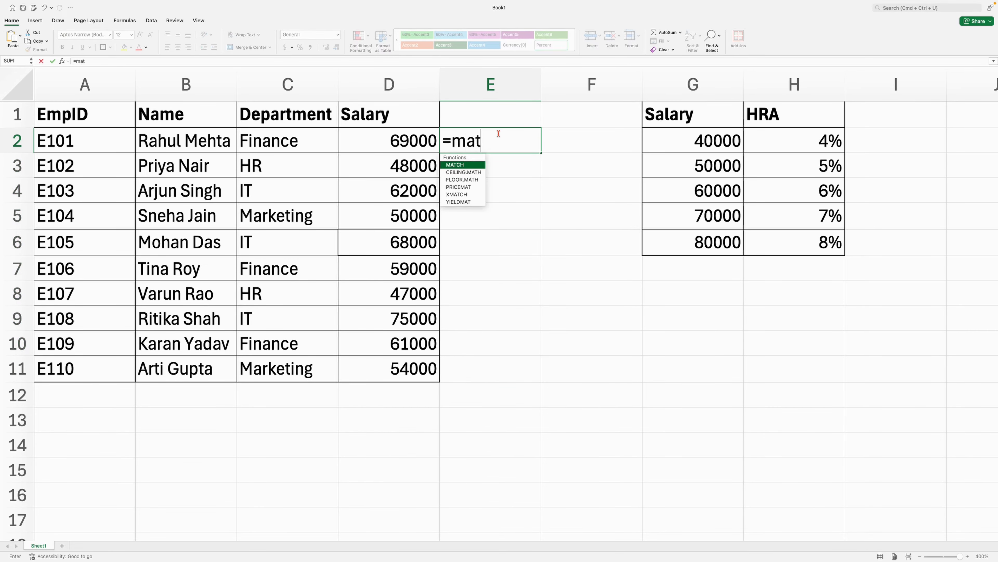
key("Tab")
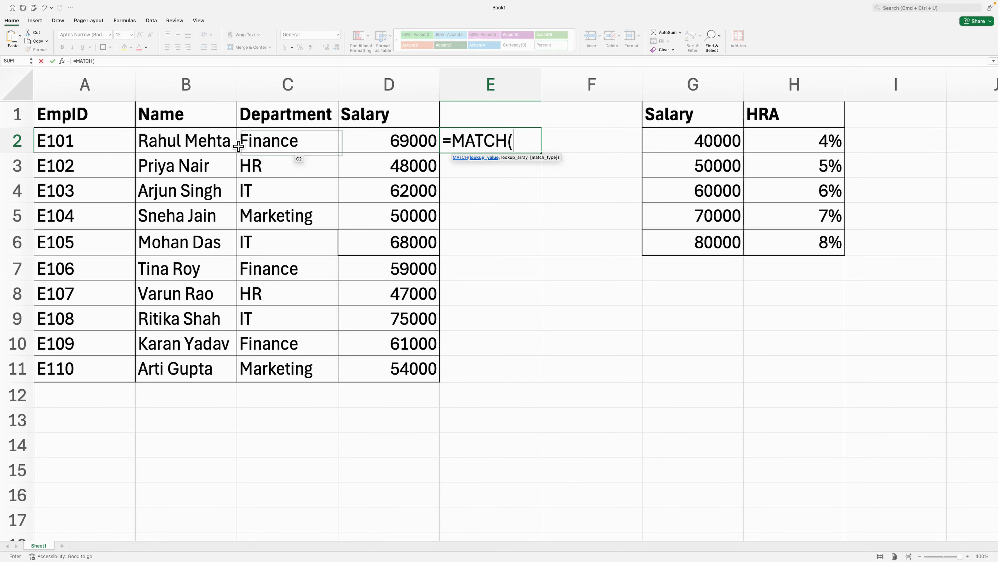
left_click(182, 142)
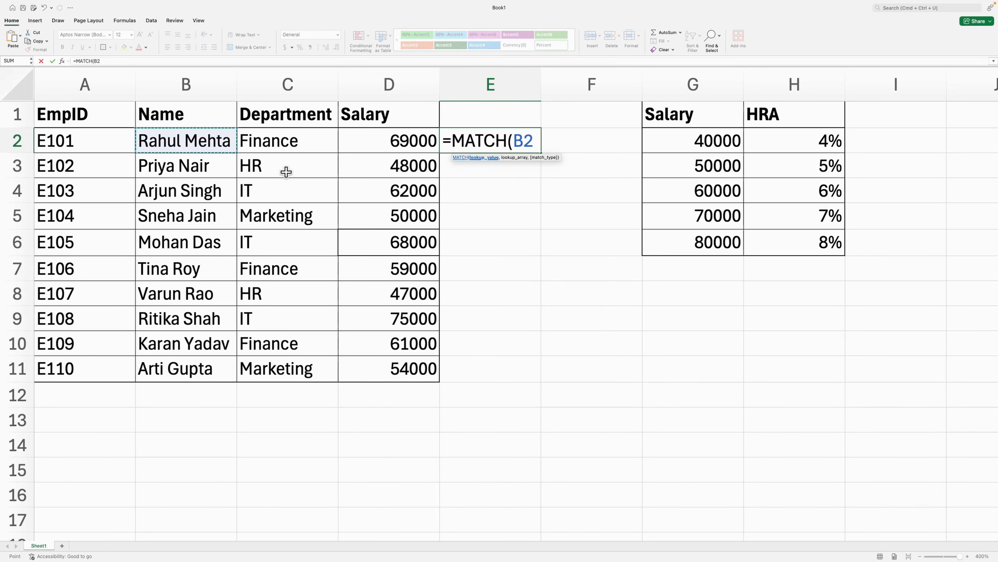
type(",")
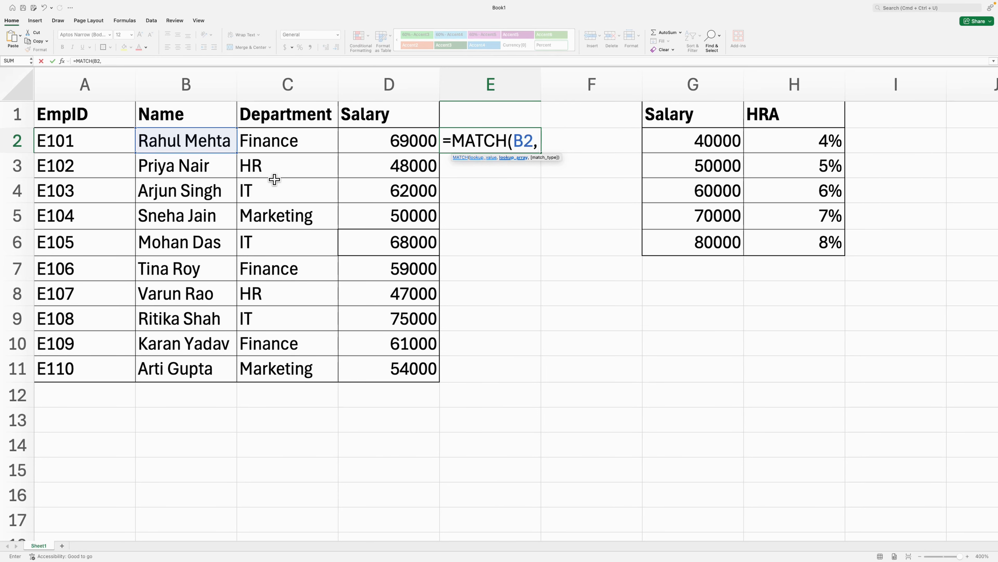
left_click_drag(221, 149, 203, 366)
type(",")
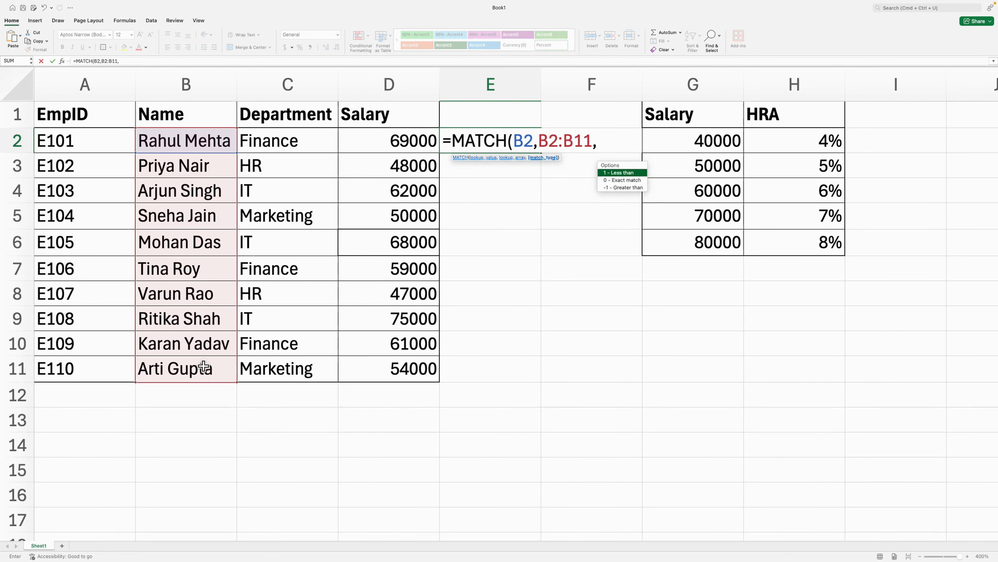
type("0")
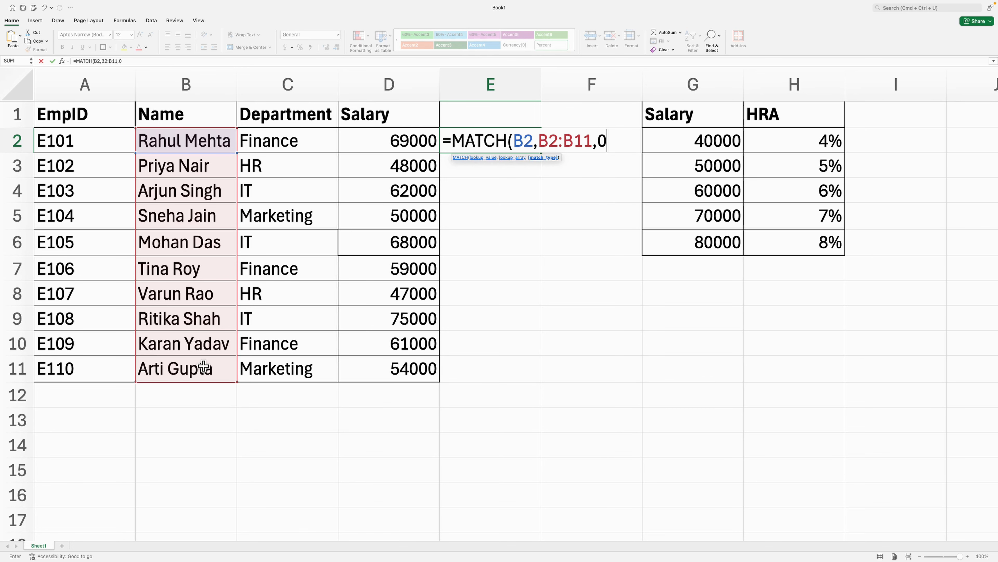
type(")")
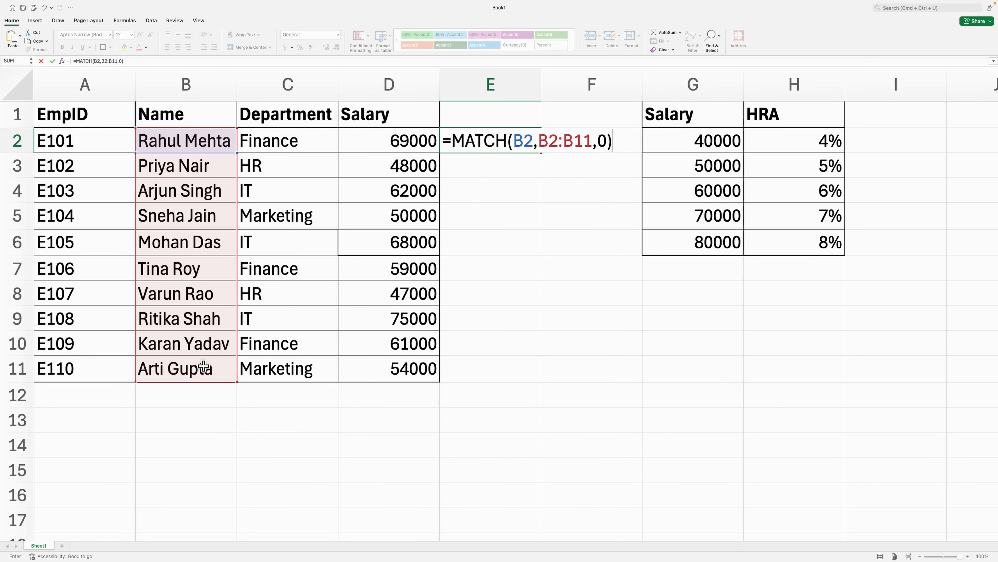
key("Return")
Compare the MATCH result in E2 with the position of the name in B2.
left_click(504, 147)
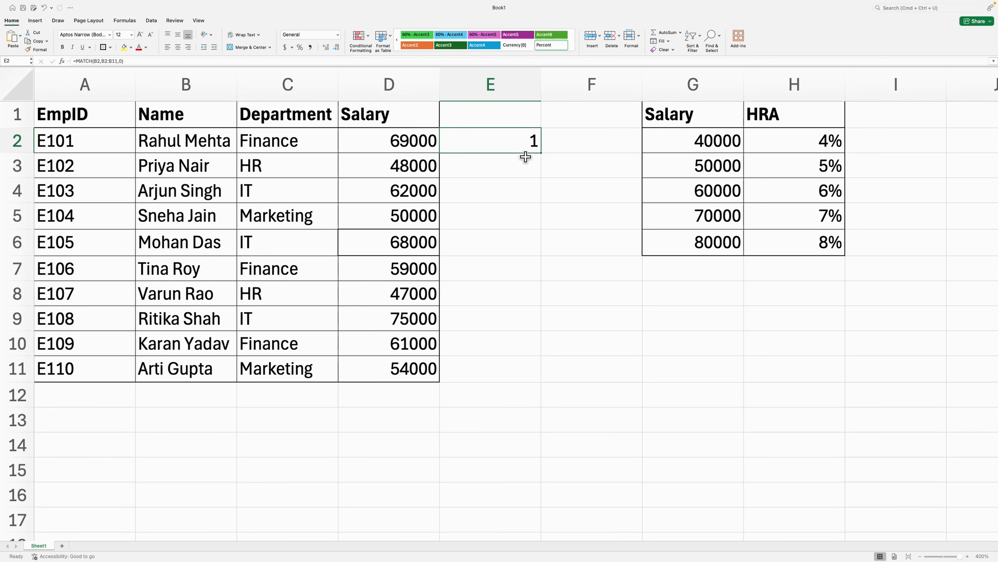
left_click(192, 149)
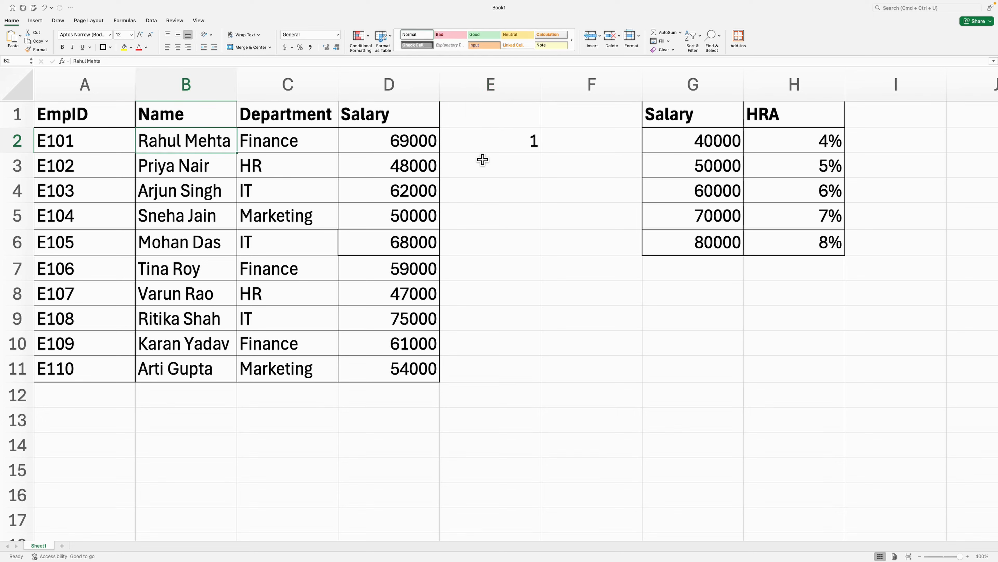
left_click(498, 151)
left_click(209, 153)
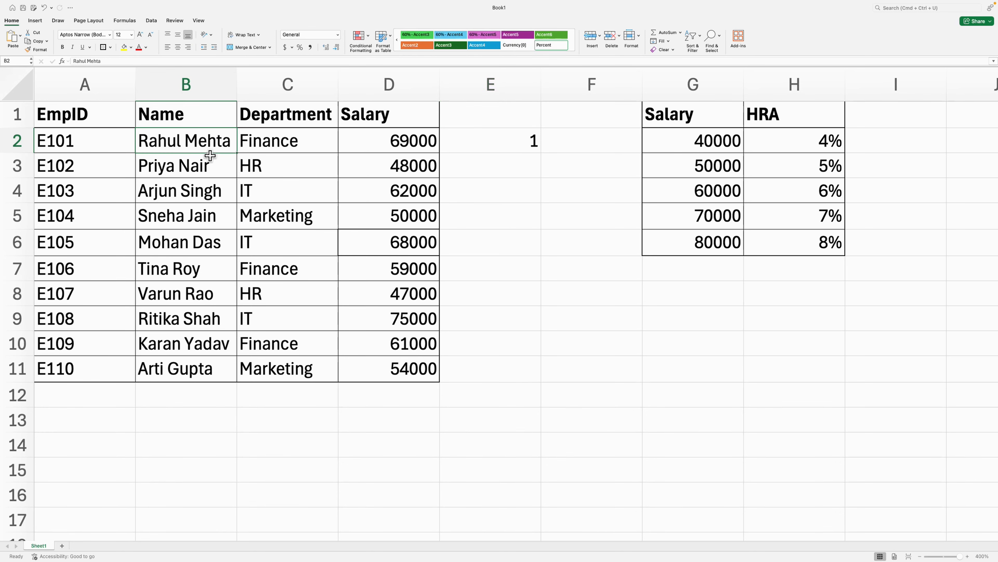
Wrap the MATCH formula in E2 in an INDEX function that uses A2:A11 as its array.
double_click(527, 151)
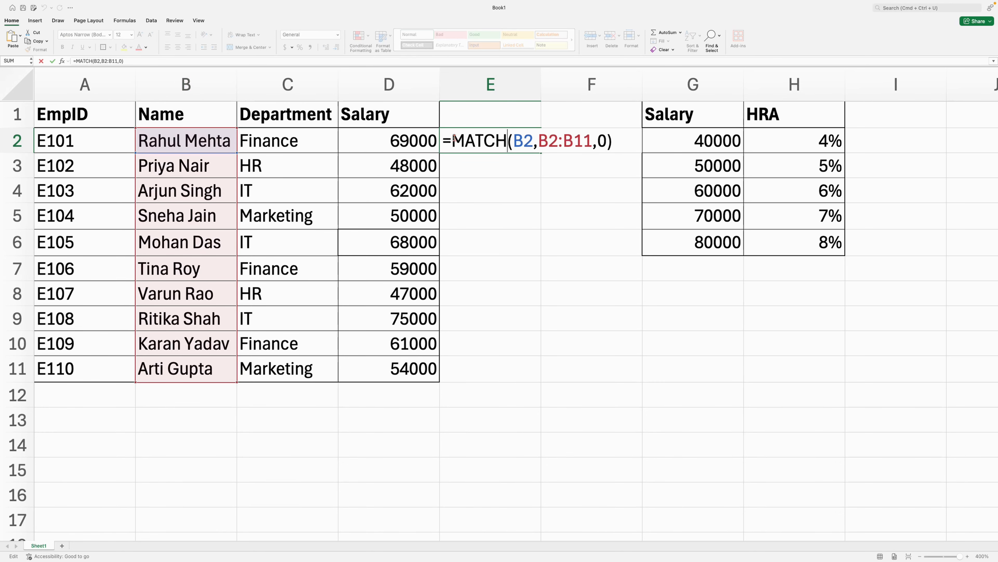
type("INDEX(")
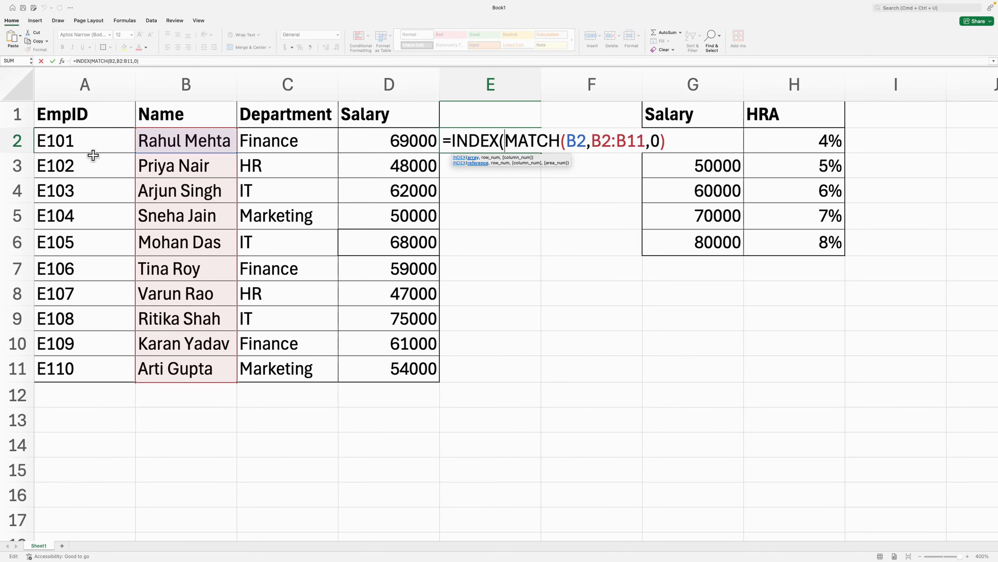
left_click_drag(93, 155, 102, 379)
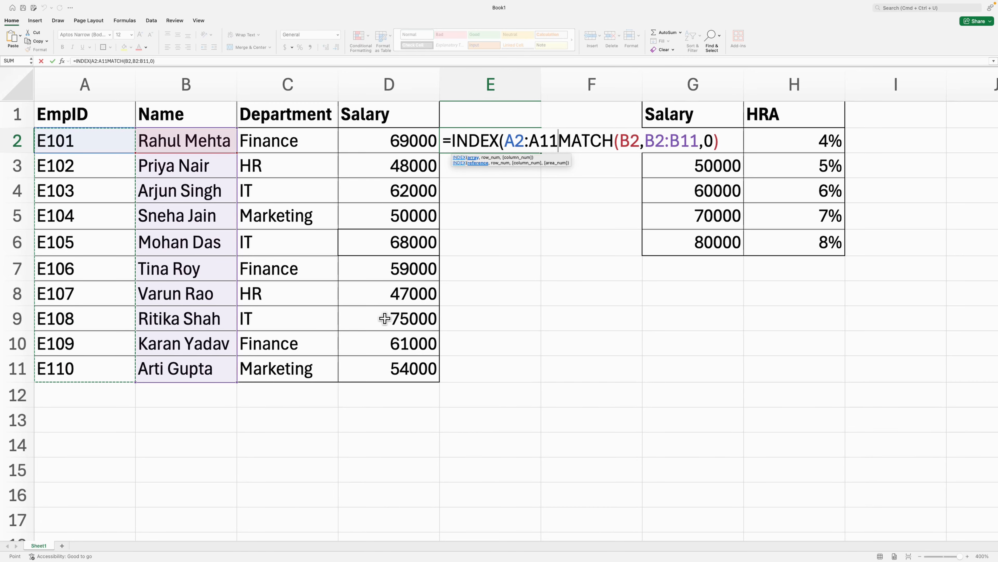
type(",")
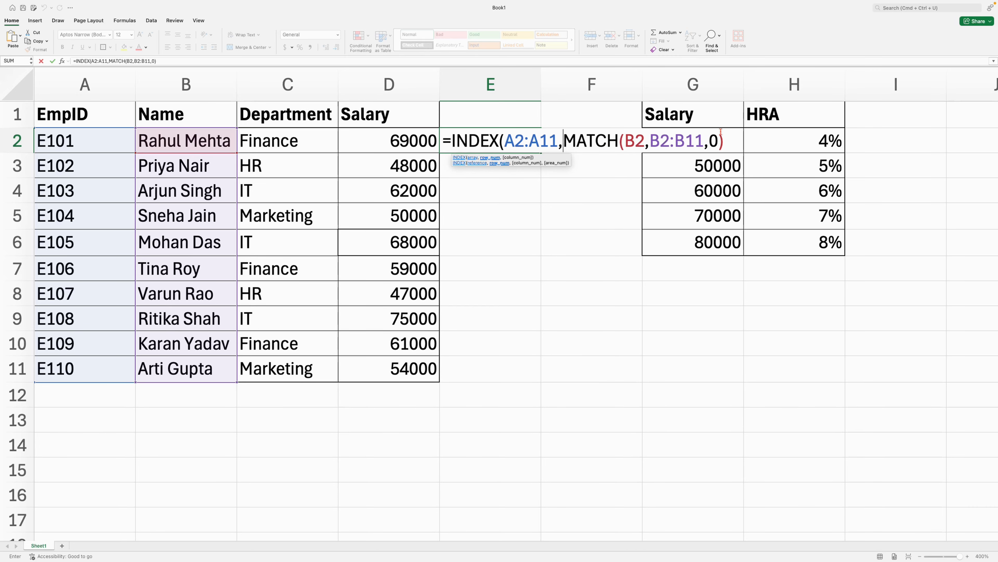
Finish the INDEX formula in E2 with column number 1 after the MATCH part.
key("Left")
key("BackSpace")
key("BackSpace")
key("Right")
key("BackSpace")
key("BackSpace")
left_click(741, 140)
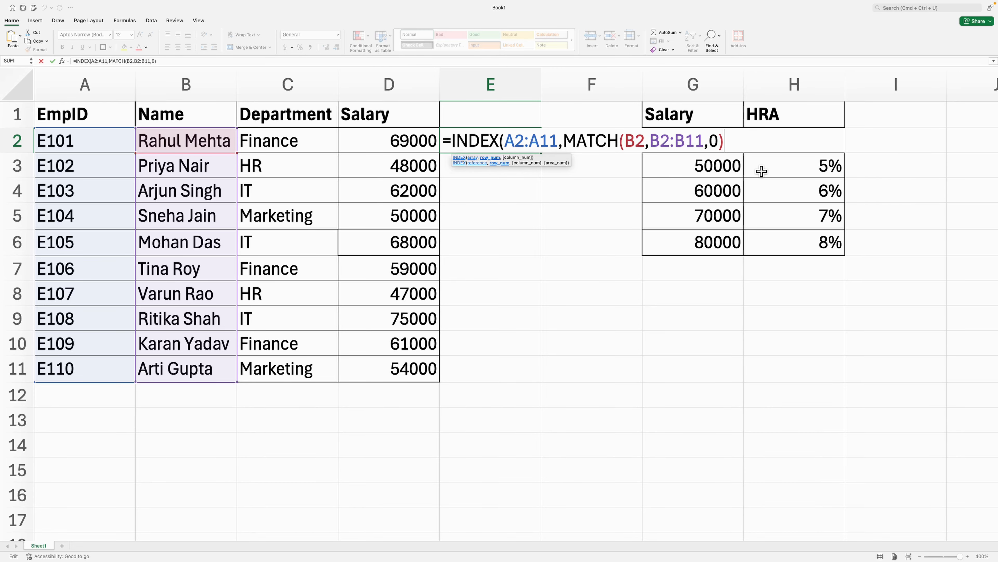
type(",1)")
key("Return")
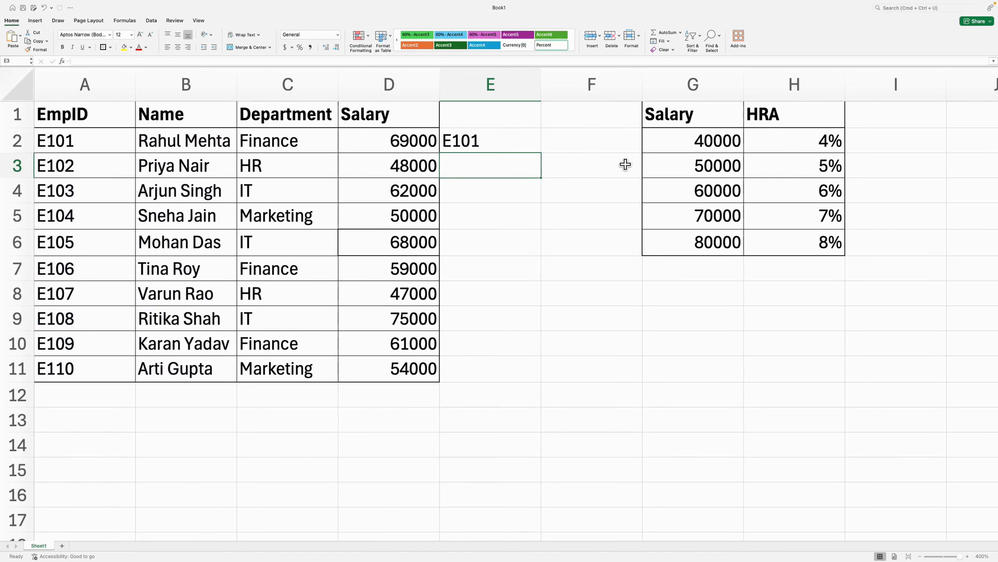
Fill the INDEX and MATCH formula from E2 down to E11 and review the formula in E2.
left_click(517, 151)
left_click_drag(549, 160, 550, 382)
left_click(520, 150)
left_click(505, 142)
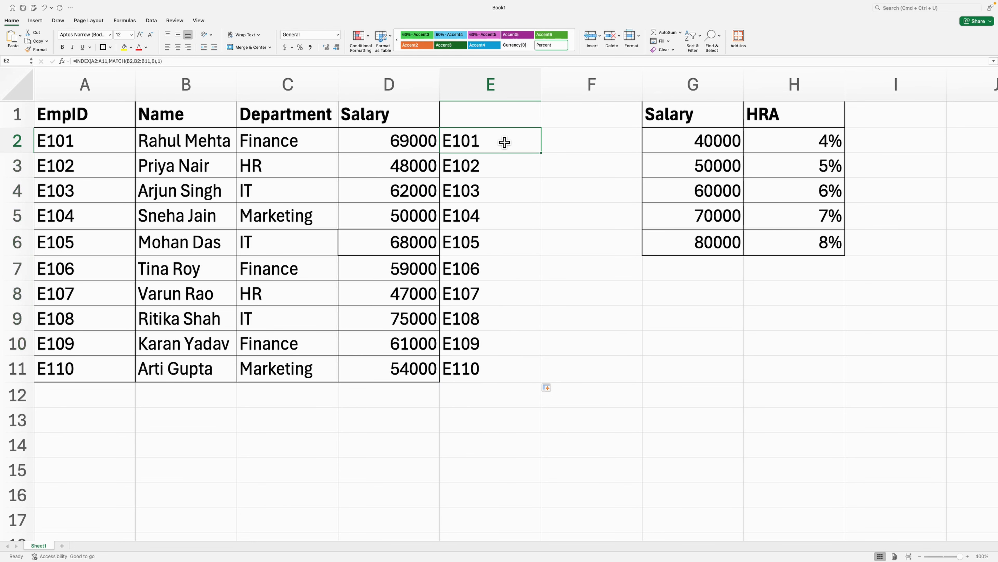
double_click(497, 142)
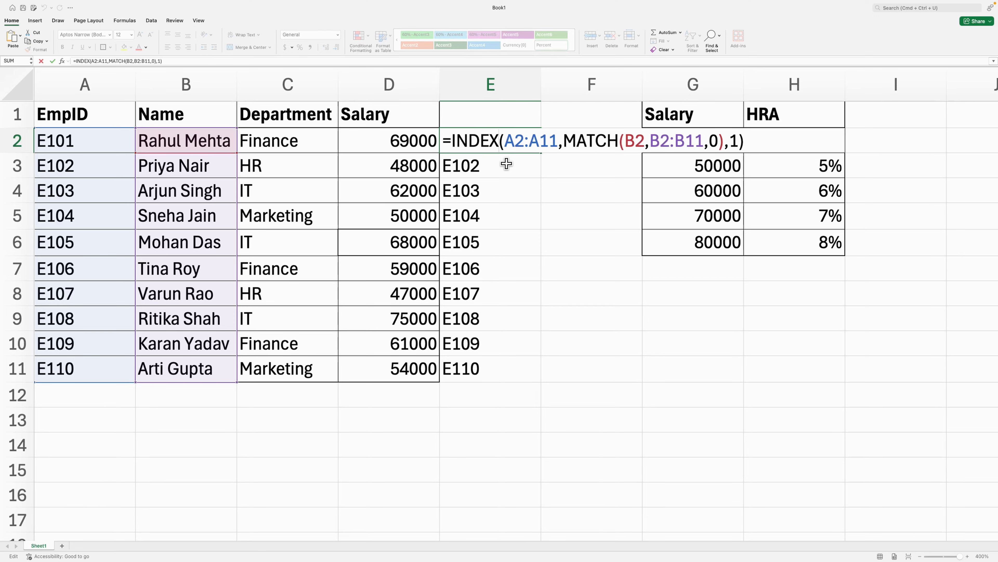
key("ctrl+Return")
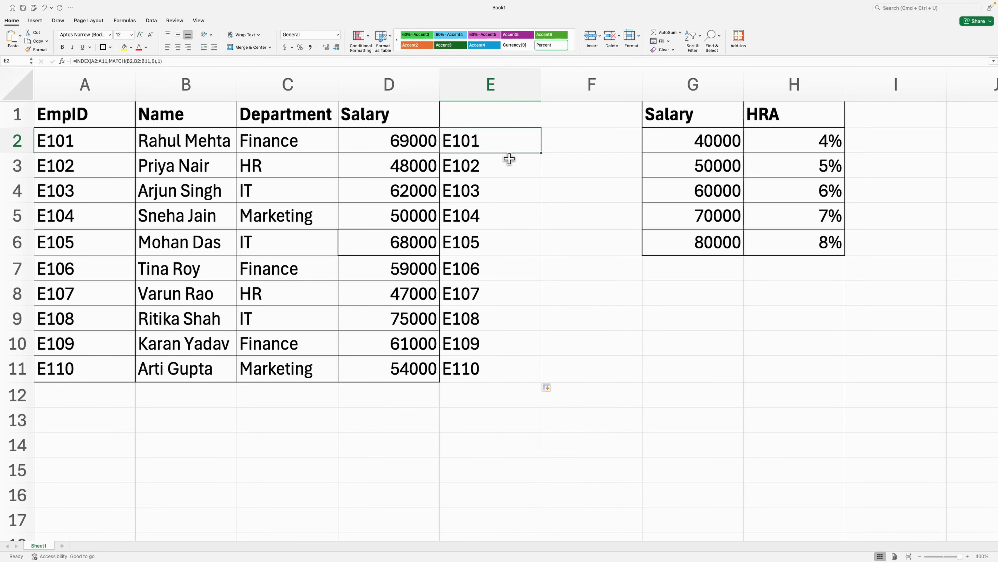
Clear the INDEX and MATCH formulas from E2:E11.
left_click_drag(510, 151, 510, 366)
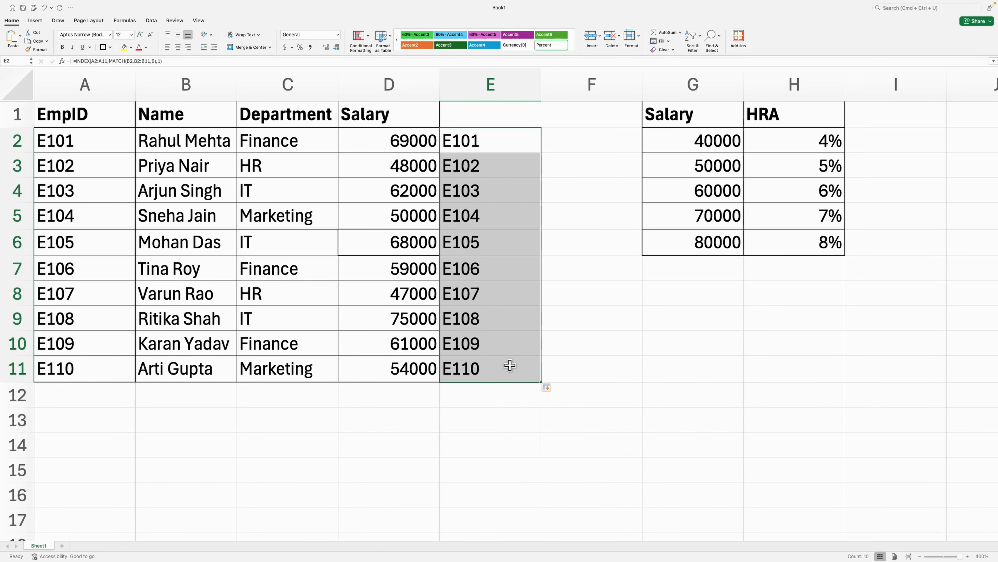
key("Delete")
type("=")
key("BackSpace")
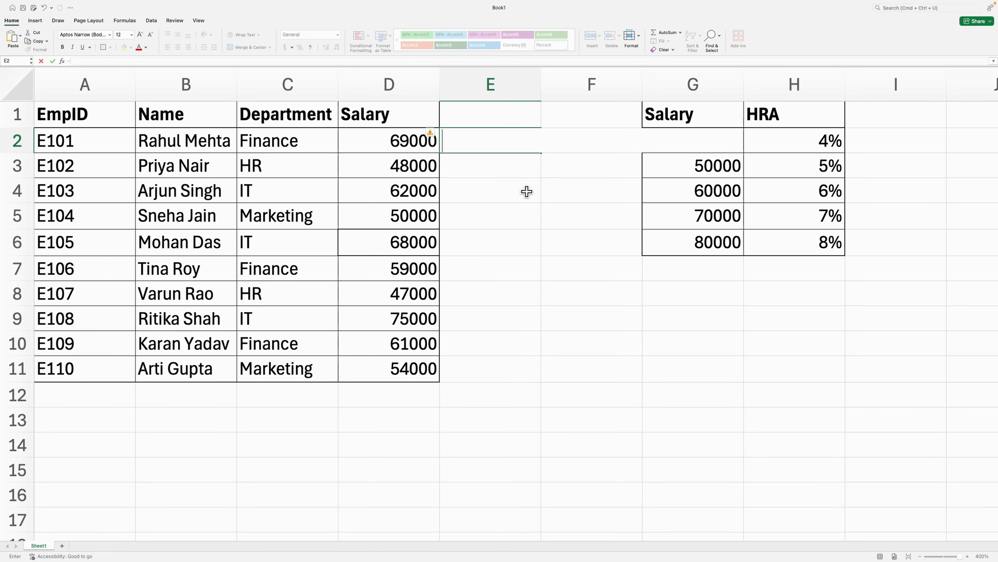
Enter a VLOOKUP in E2 that searches A2:D11 for "E111" with column index 4 and FALSE.
type("=VLOOKUP(")
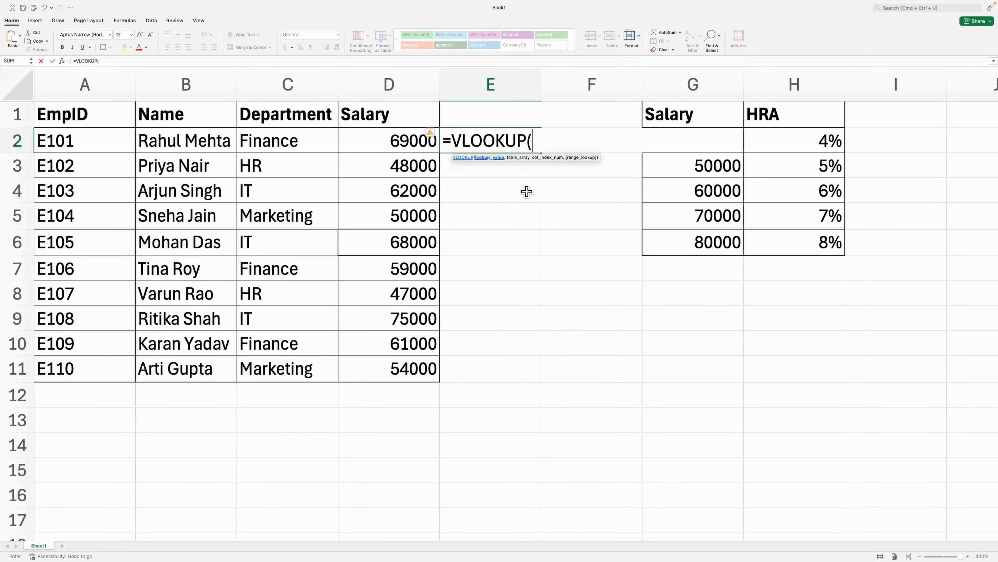
type("\"E1")
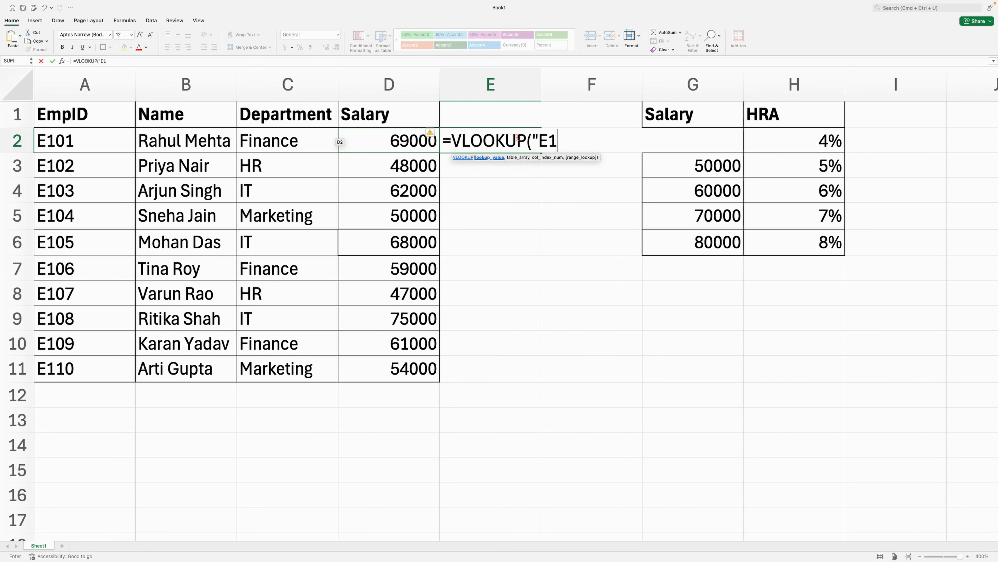
type("11\",")
left_click_drag(67, 147, 381, 368)
type(",")
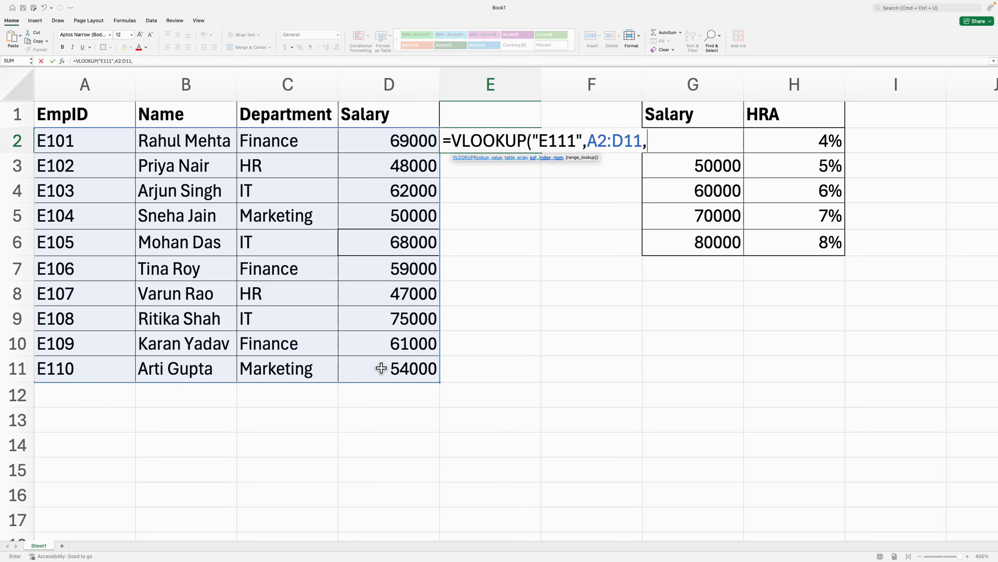
type("4,")
key("Down")
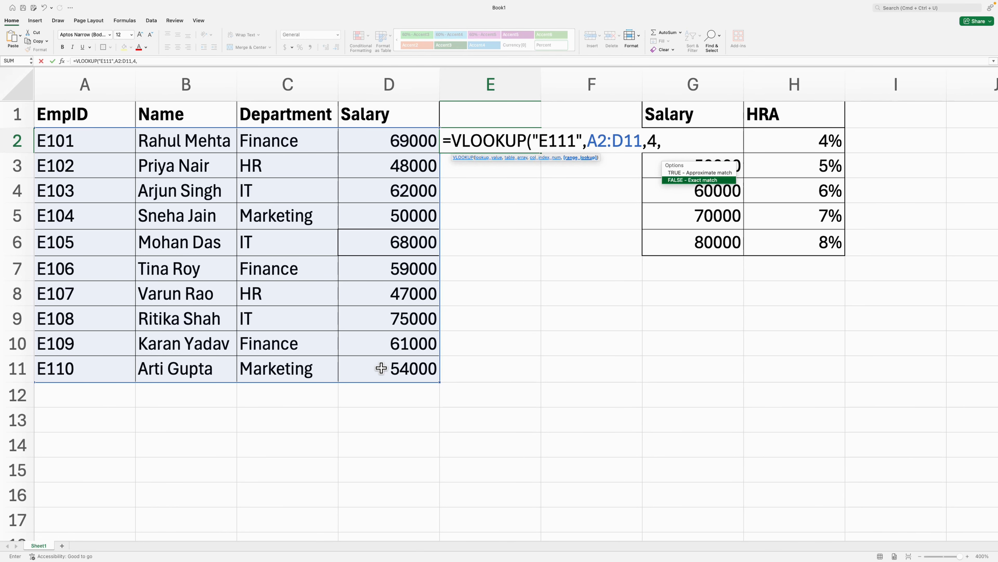
key("Tab")
type(")")
key("Return")
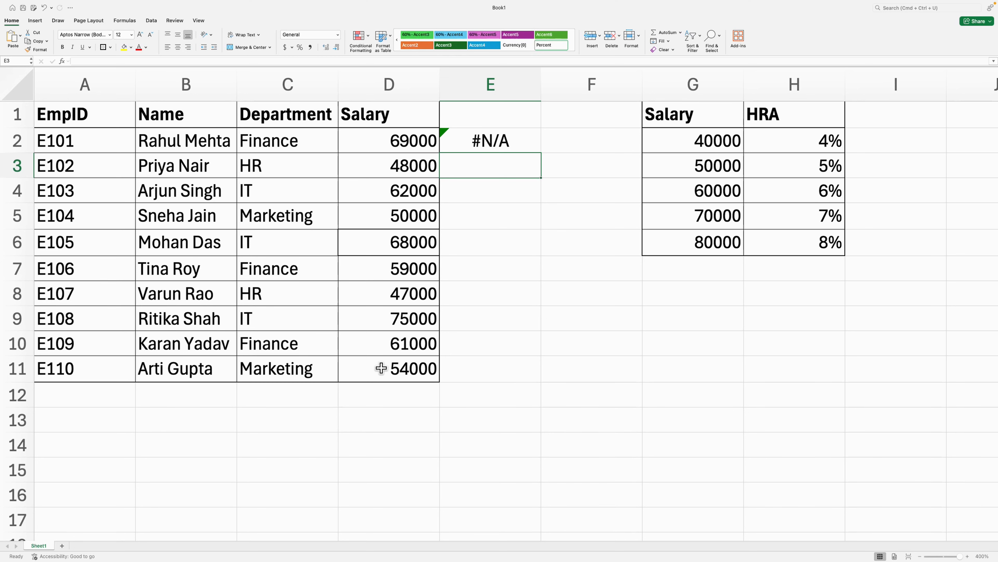
Wrap the VLOOKUP in E2 in IFERROR with 0 as the value if an error occurs.
left_click(503, 140)
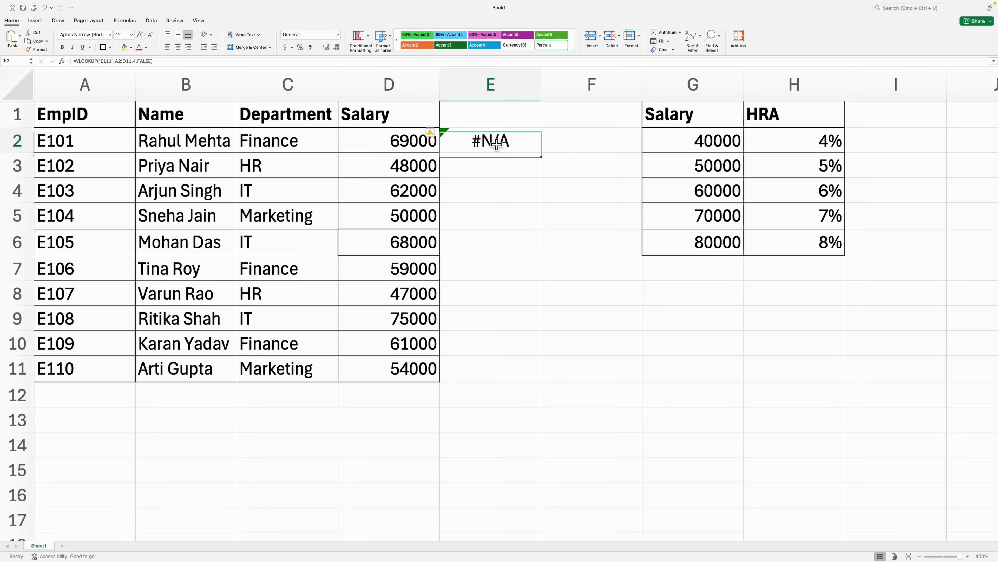
double_click(473, 148)
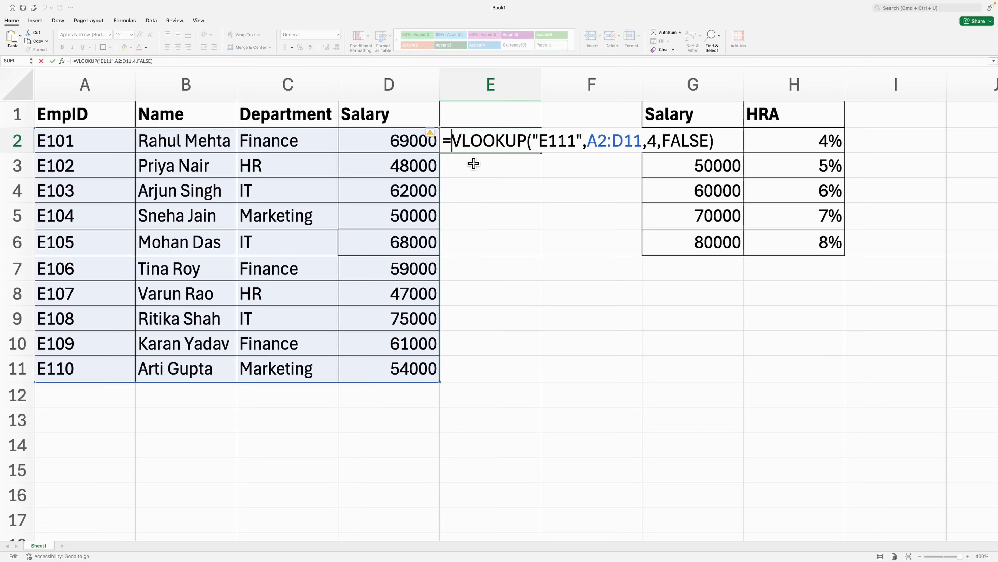
type("ifer")
key("Tab")
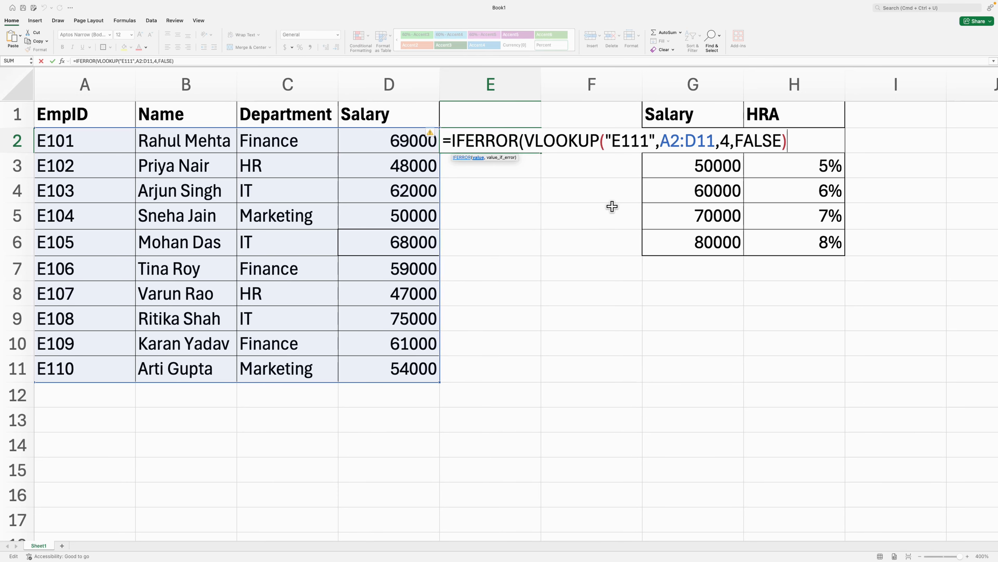
type(",0)")
key("Return")
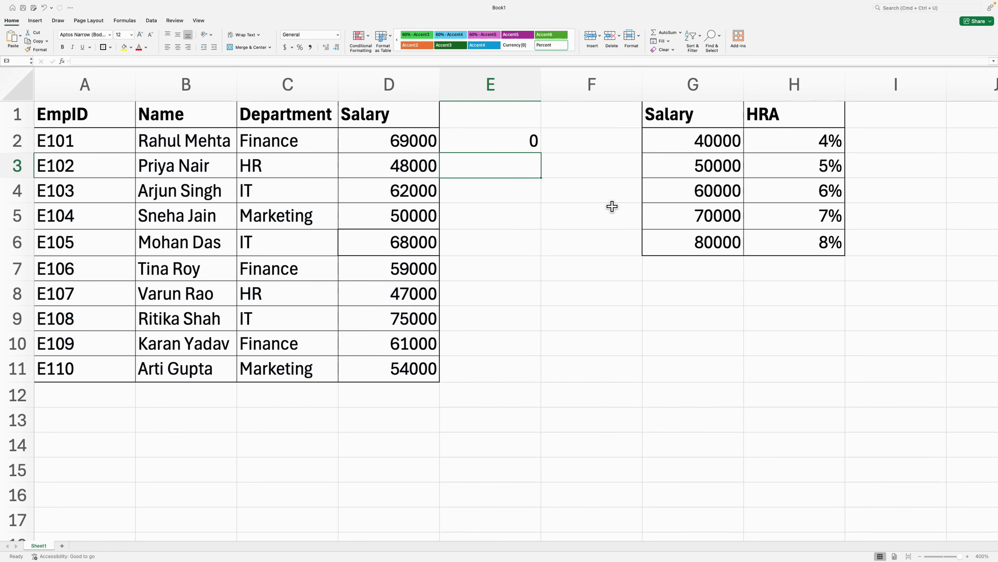